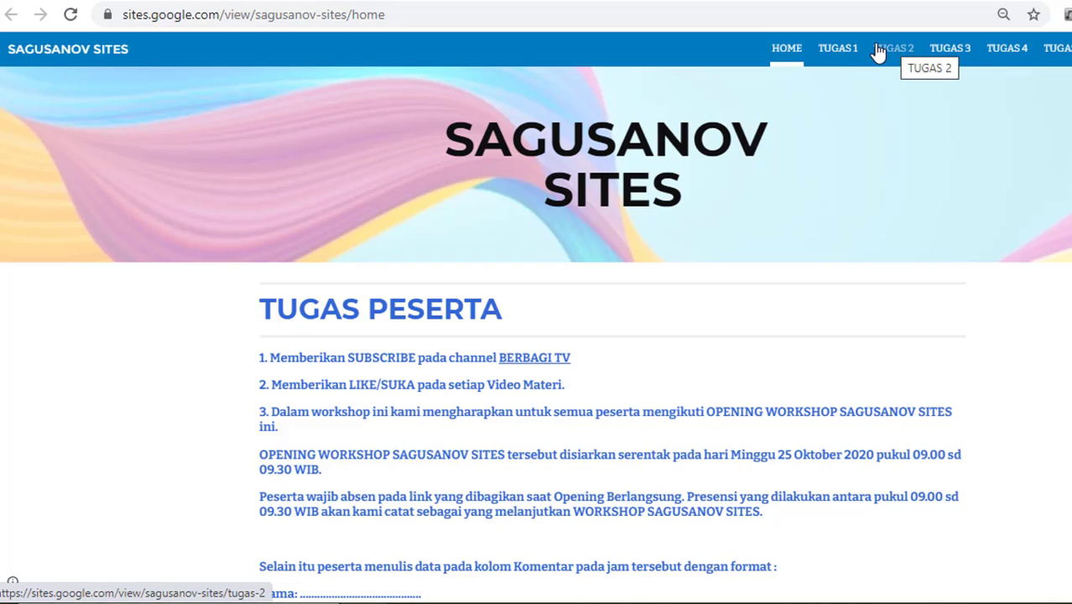
Visit the Tugas 1 and Tugas 2 pages of the workshop site and read the Tugas 2 assignment instructions
click(842, 52)
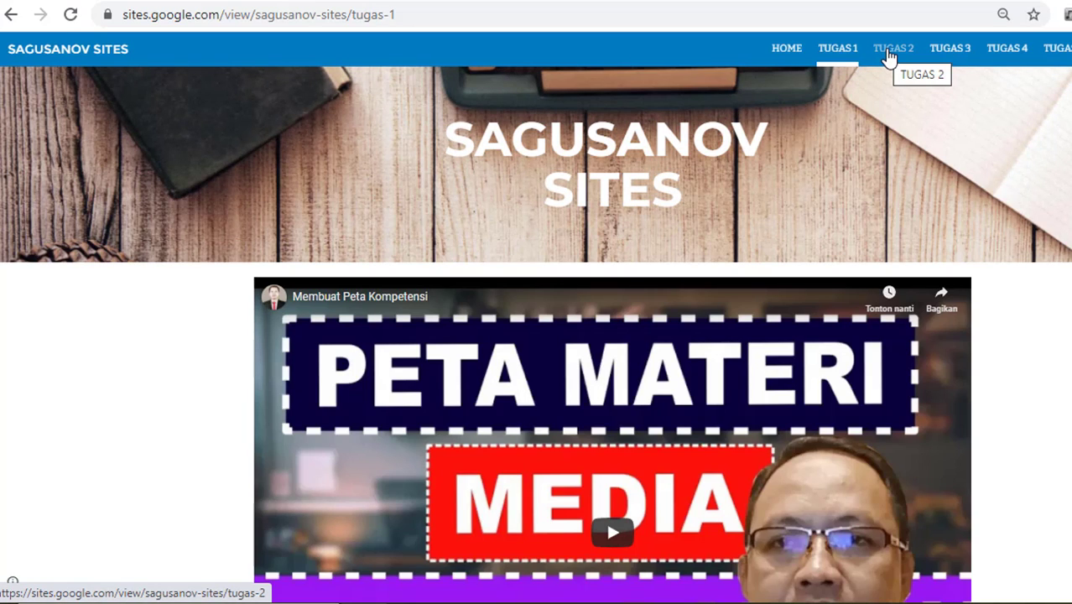
click(891, 55)
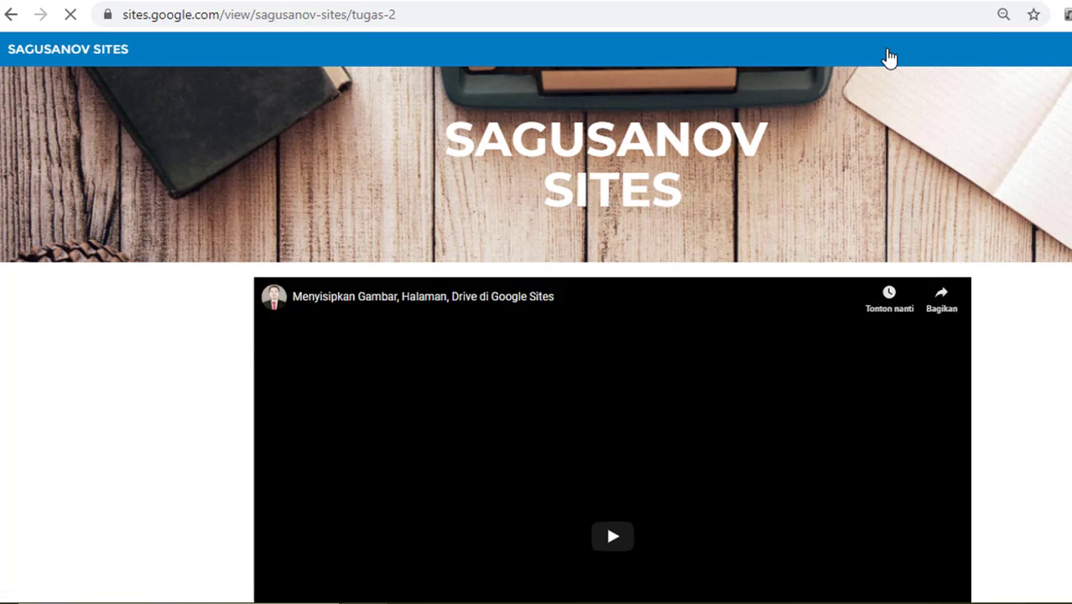
scroll(537, 336, down, 6)
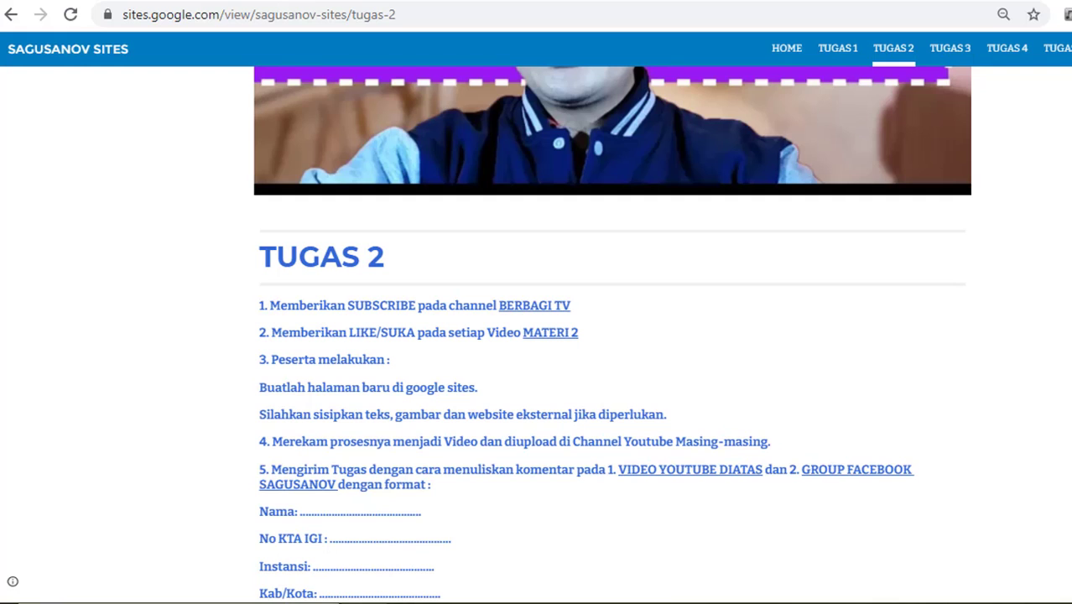
scroll(537, 336, up, 2)
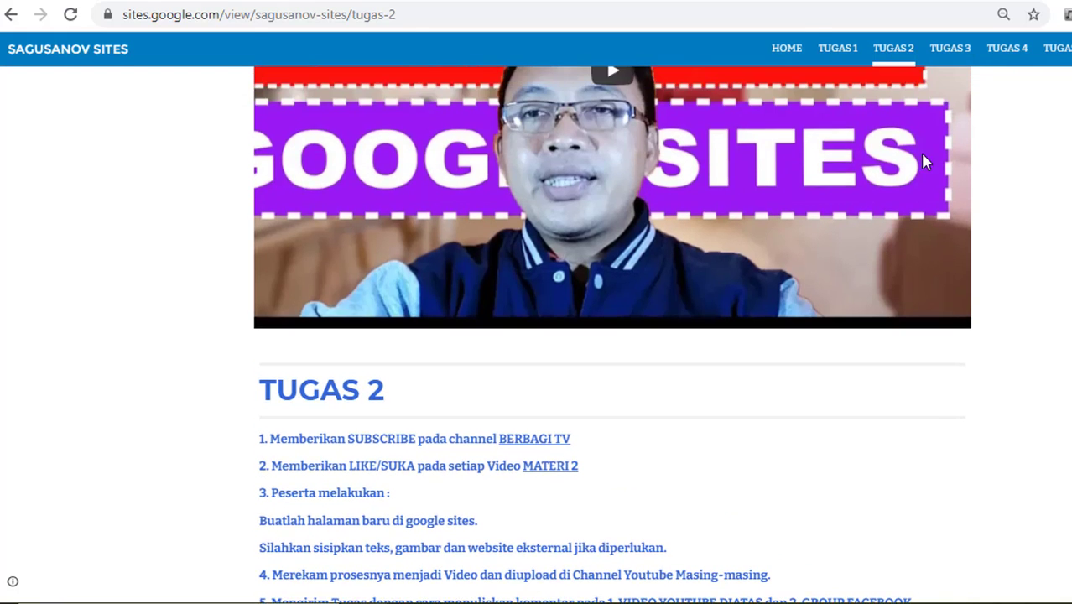
scroll(921, 152, up, 6)
Open drive.google.com in a new browser tab
key(ctrl+t)
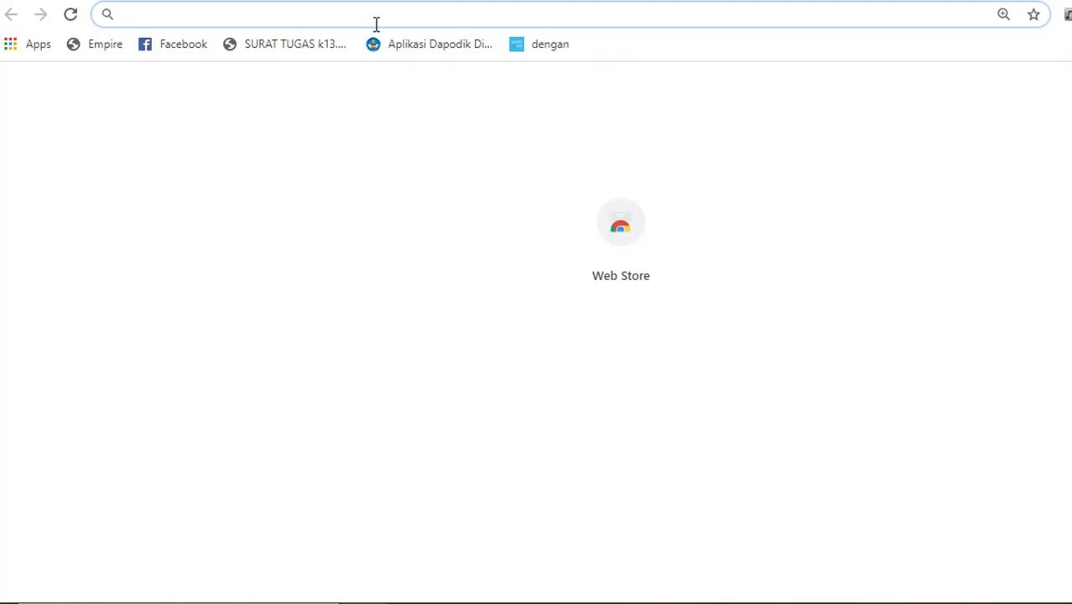
text(DRIVE.)
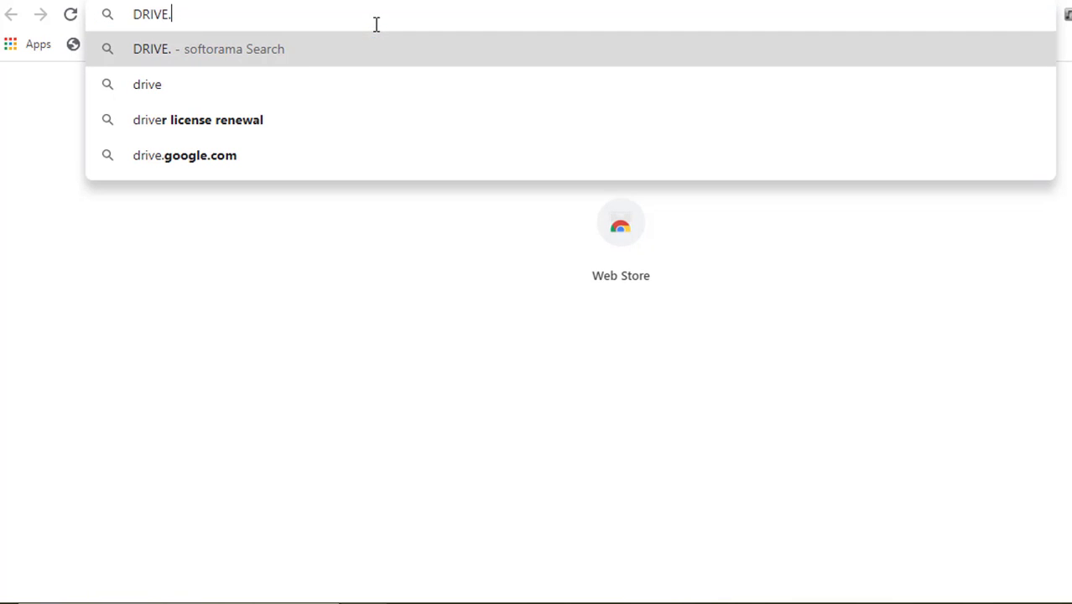
text(GOOGLE)
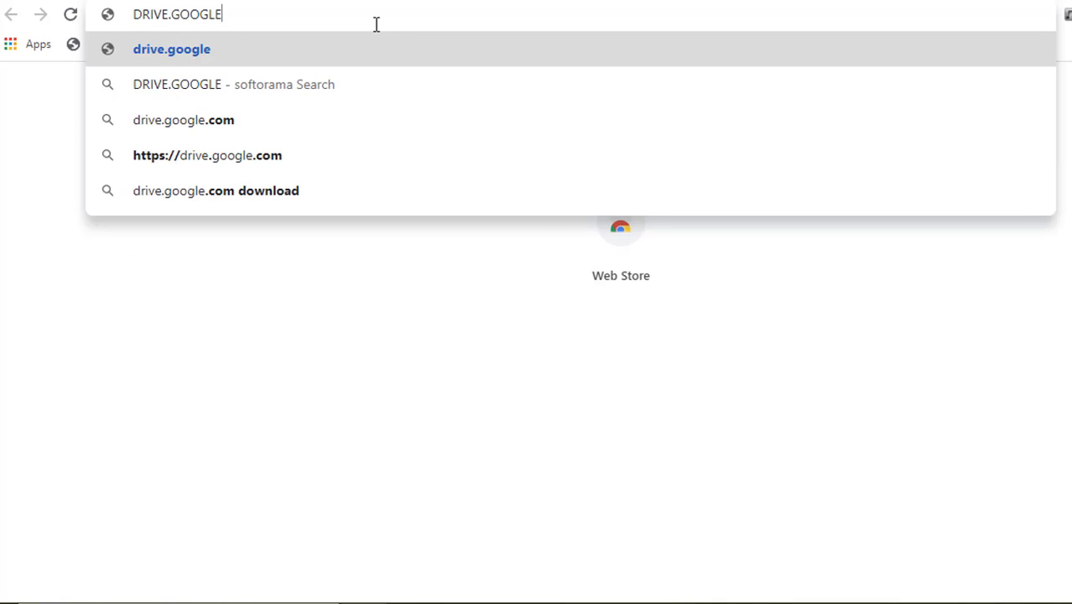
text(.COM)
key(Return)
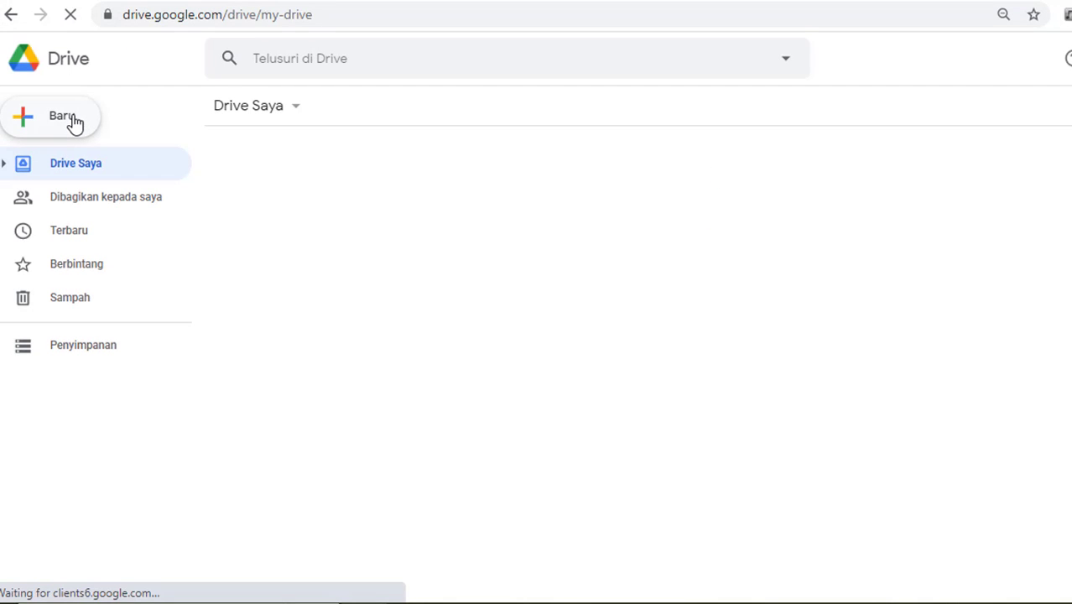
Create a new blank Google Sites site from Drive
click(72, 120)
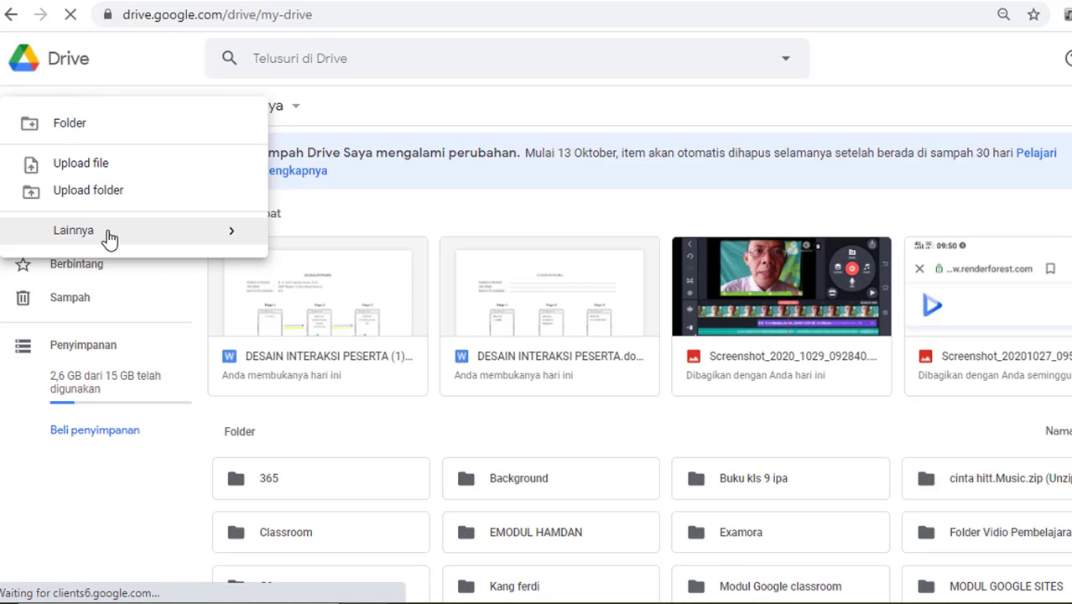
mouse_move(108, 238)
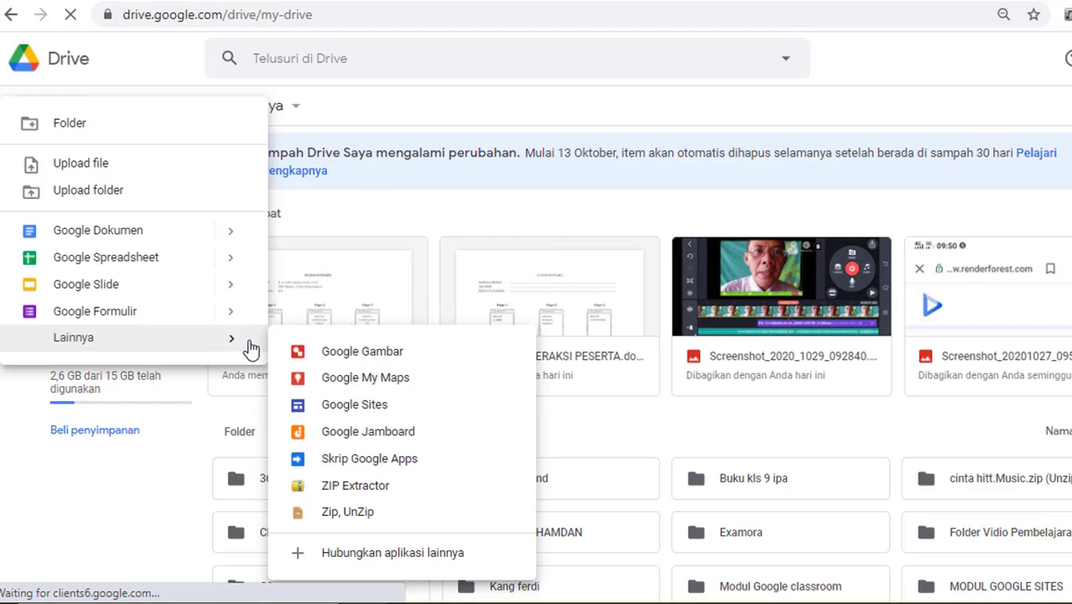
click(357, 410)
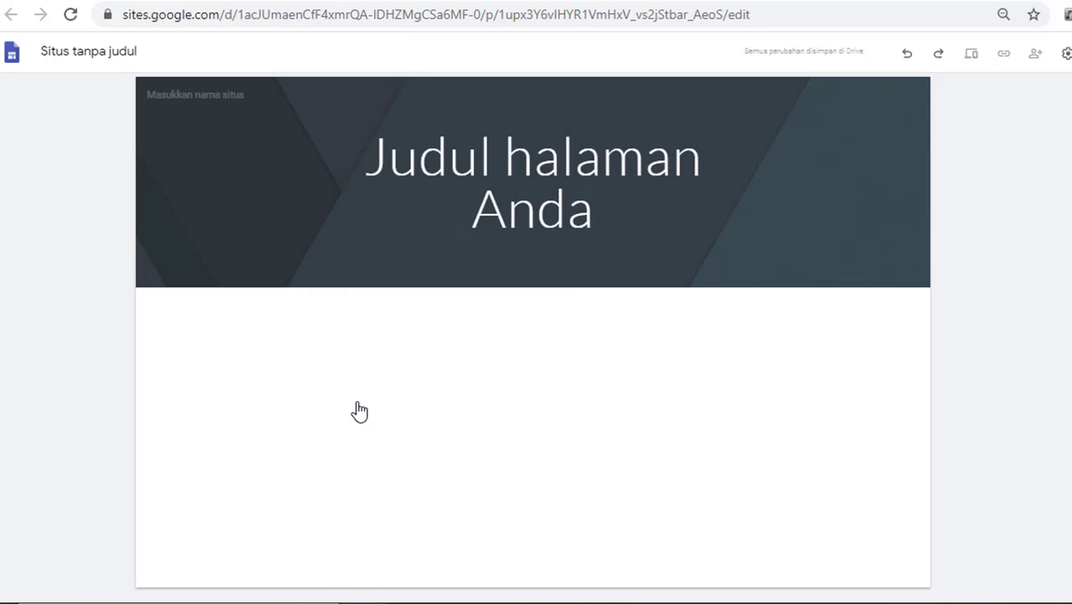
Replace the header's placeholder page title with "SISTEM REPRODUKSI PADA MANUSIA"
click(541, 171)
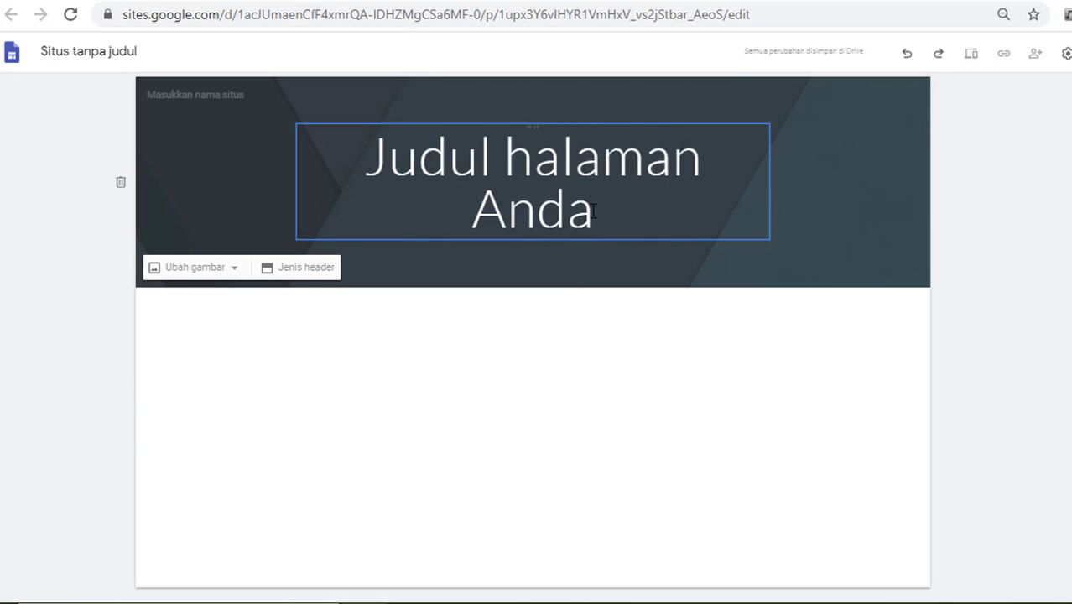
click(375, 155)
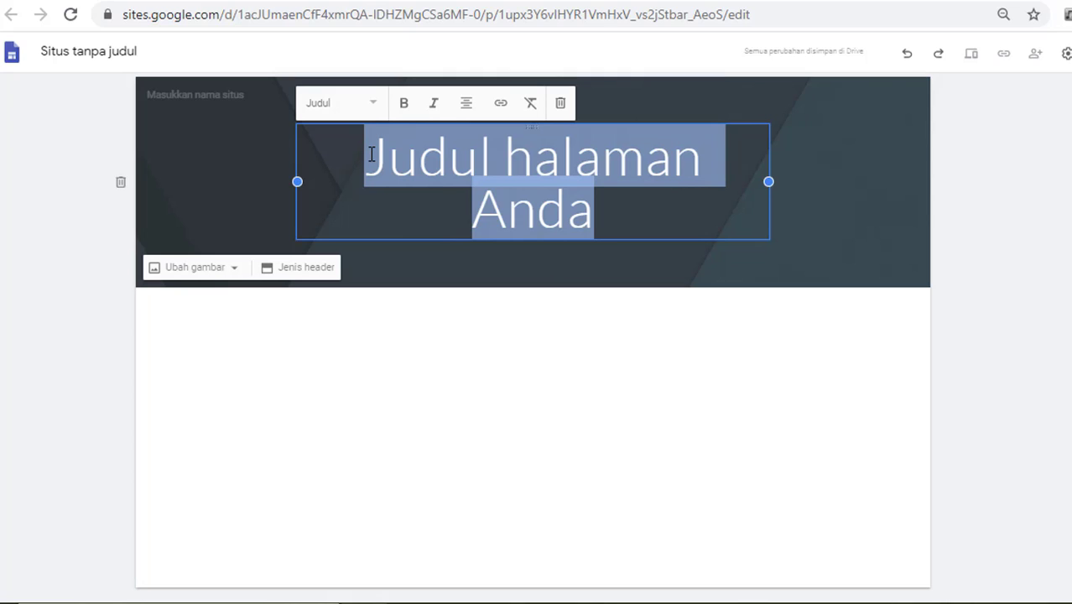
text(SS)
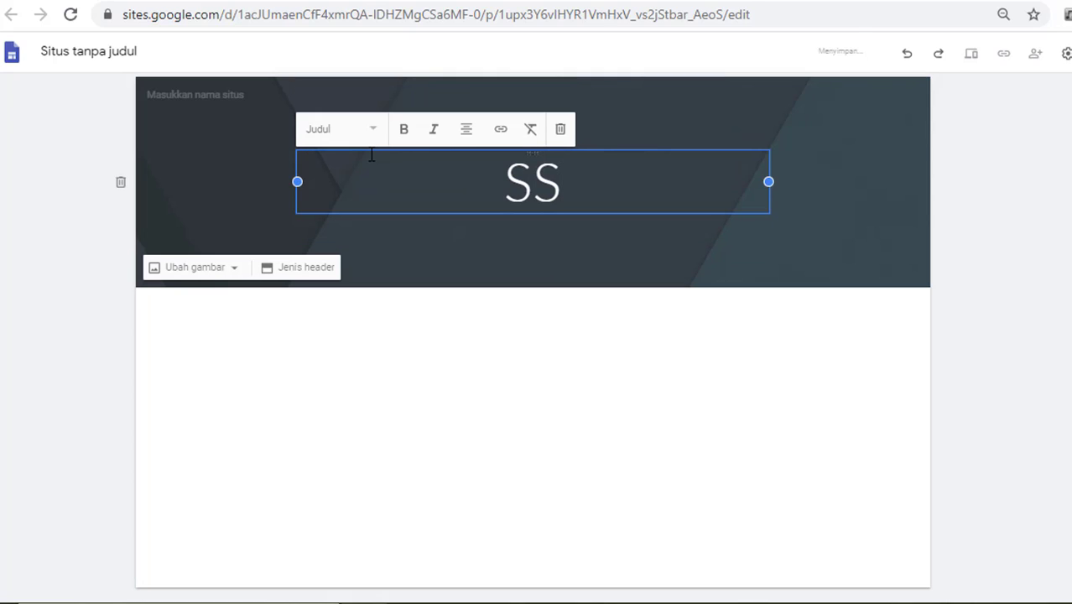
key(BackSpace)
text(ISTEM RE)
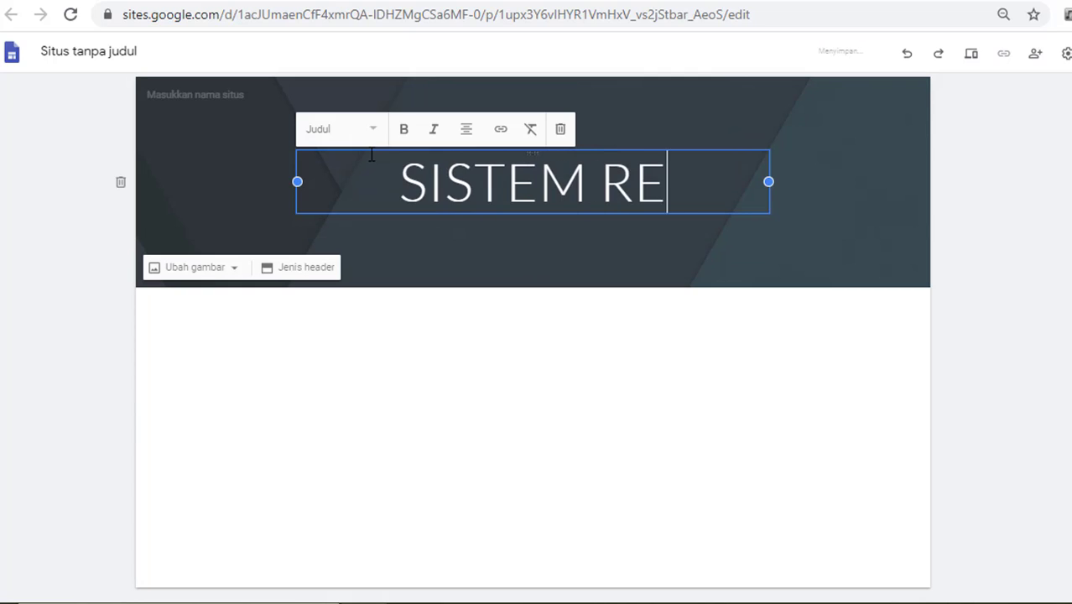
text(PRODUKSI )
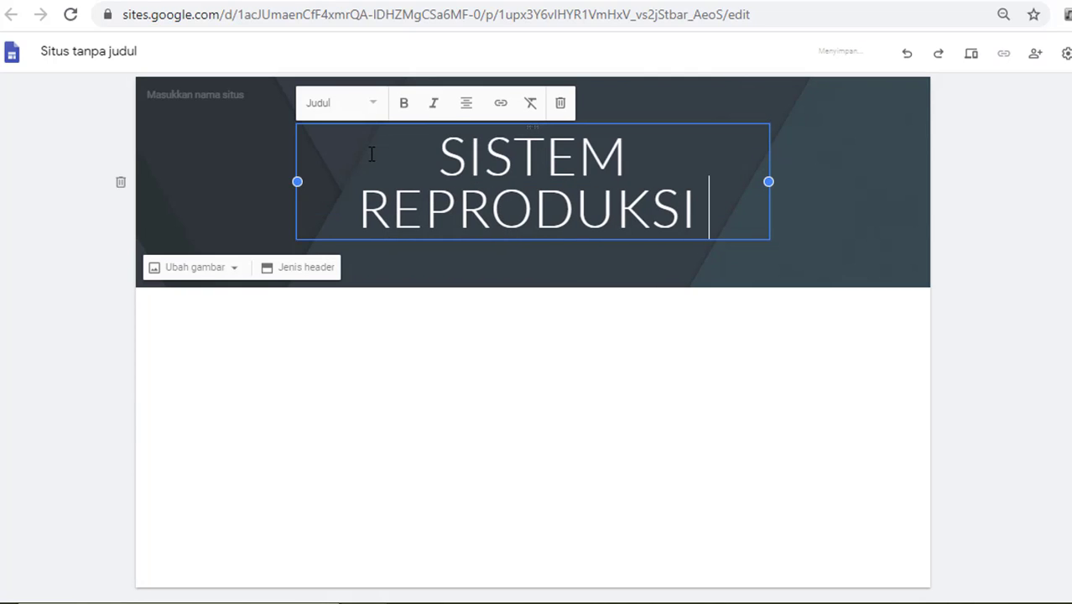
text(PADA MANUS)
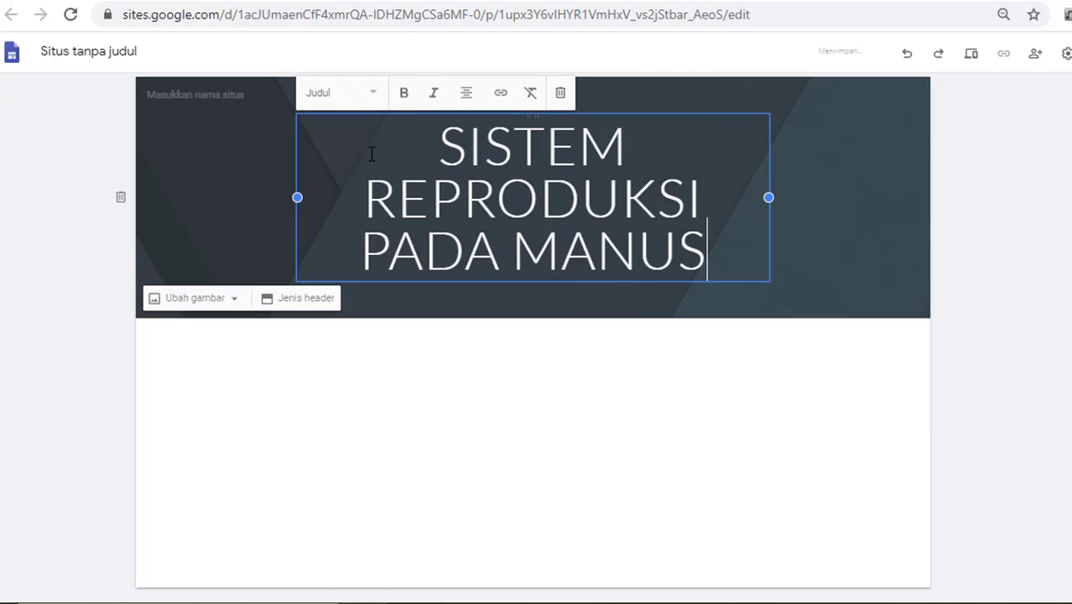
text(IA)
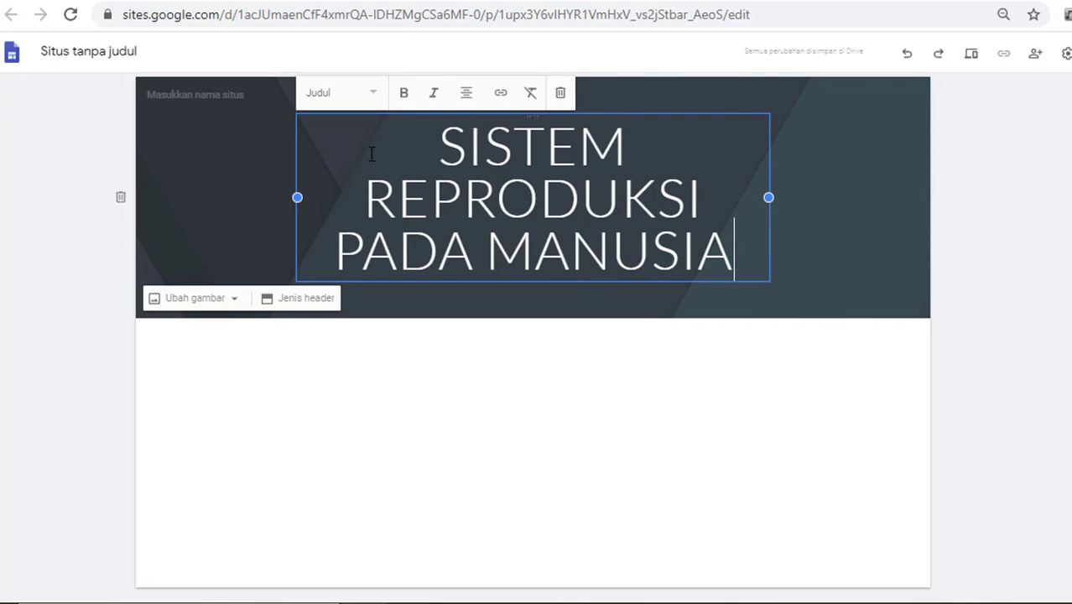
click(398, 379)
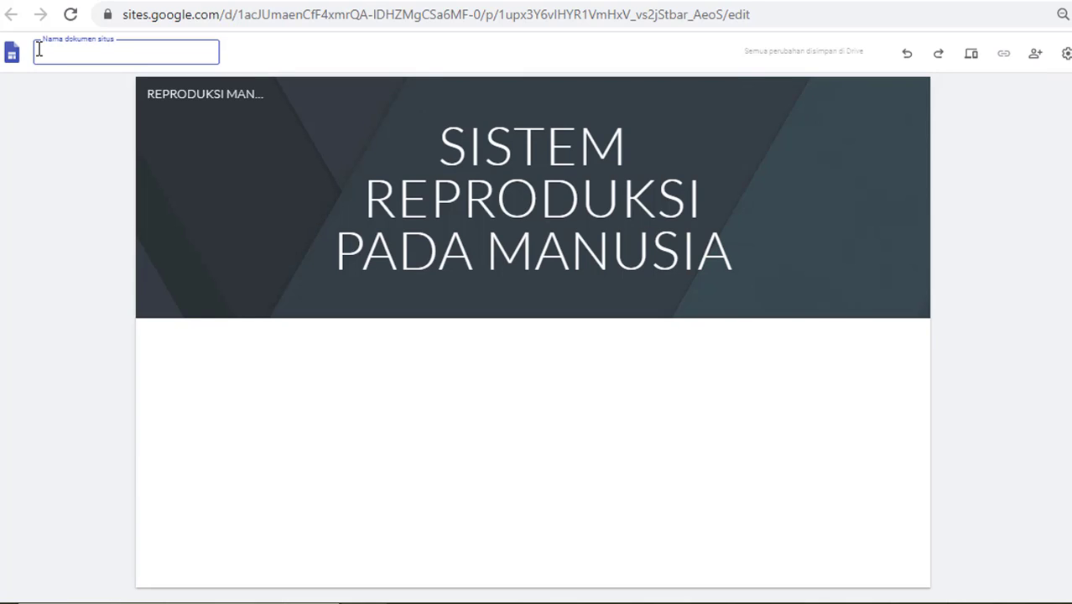
Name the site document "Sistem Reproduksi Manusia Kelas IX"
text(Siste)
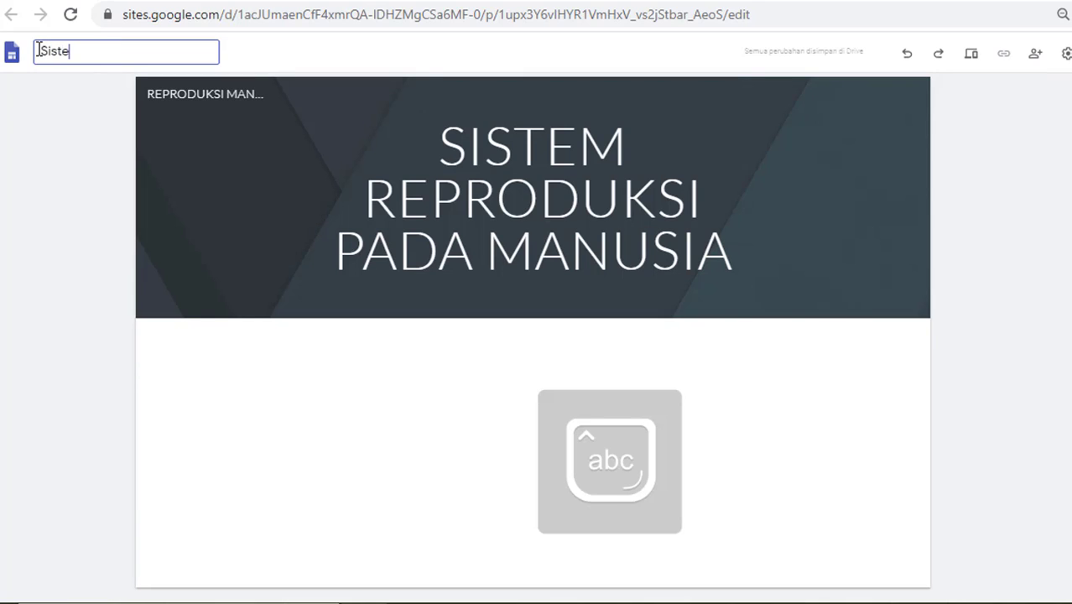
text(m Reprod)
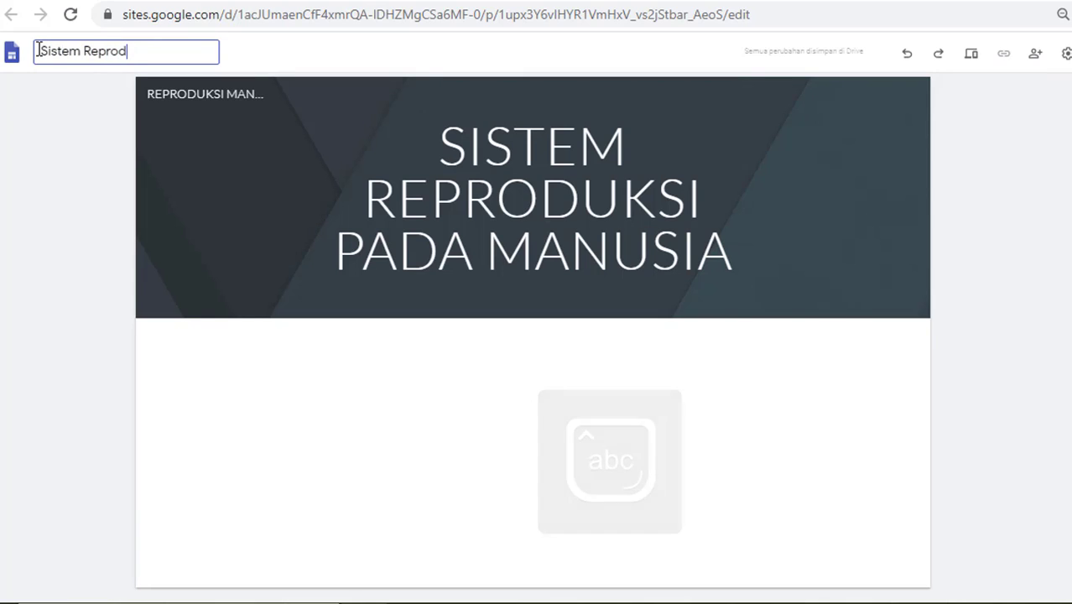
text(uksi Ma)
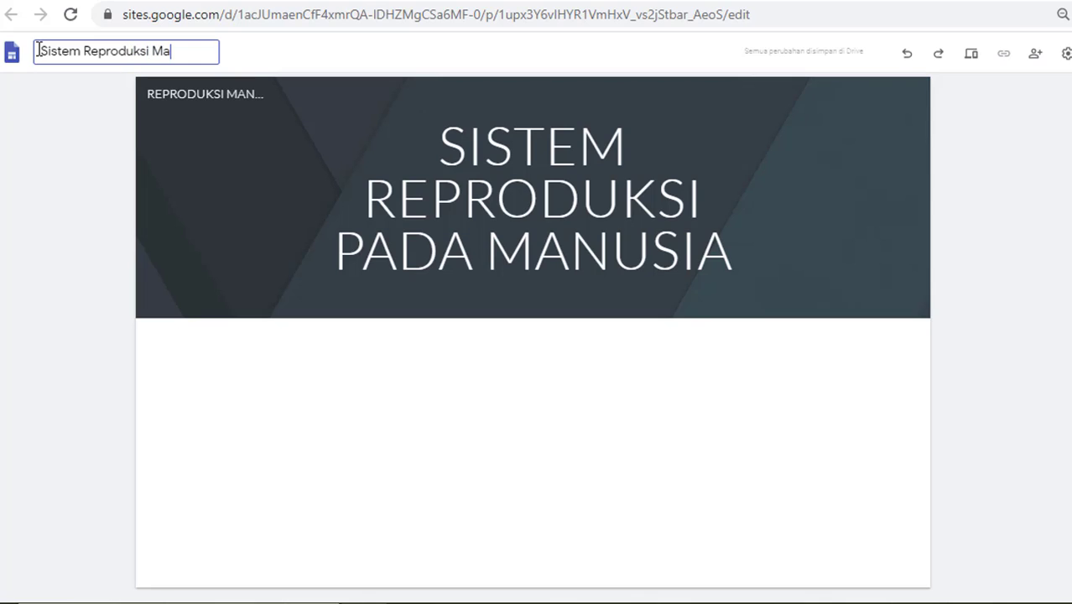
text(nusia Kelas )
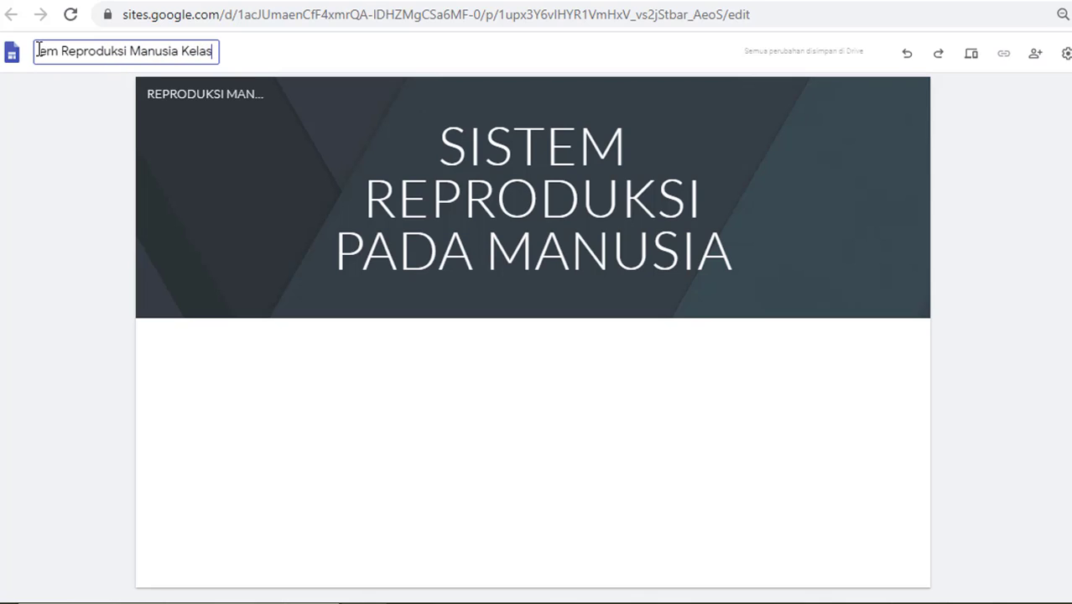
text(IX)
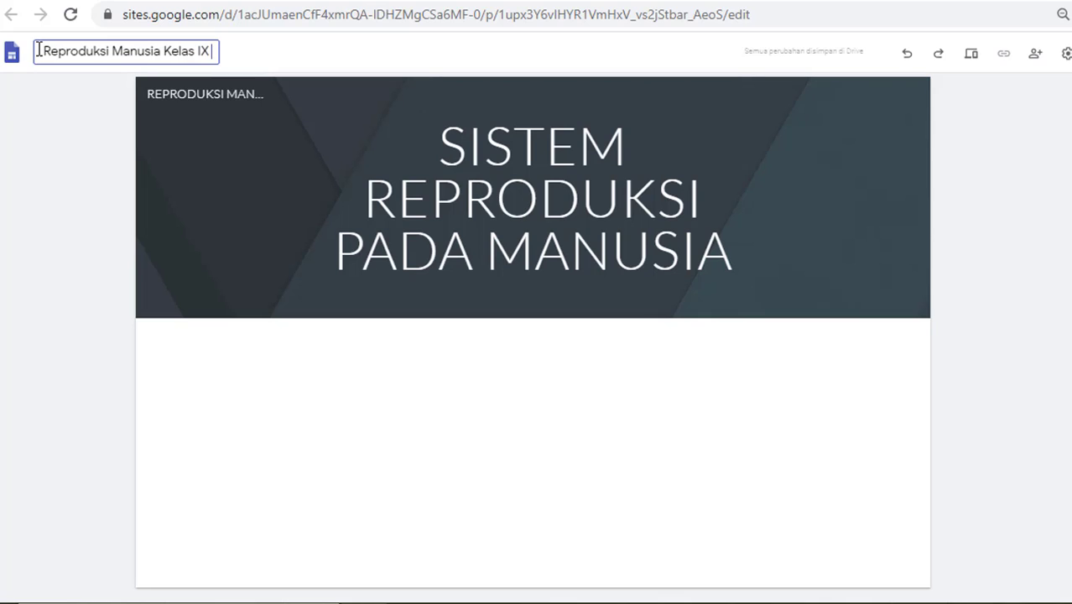
click(87, 98)
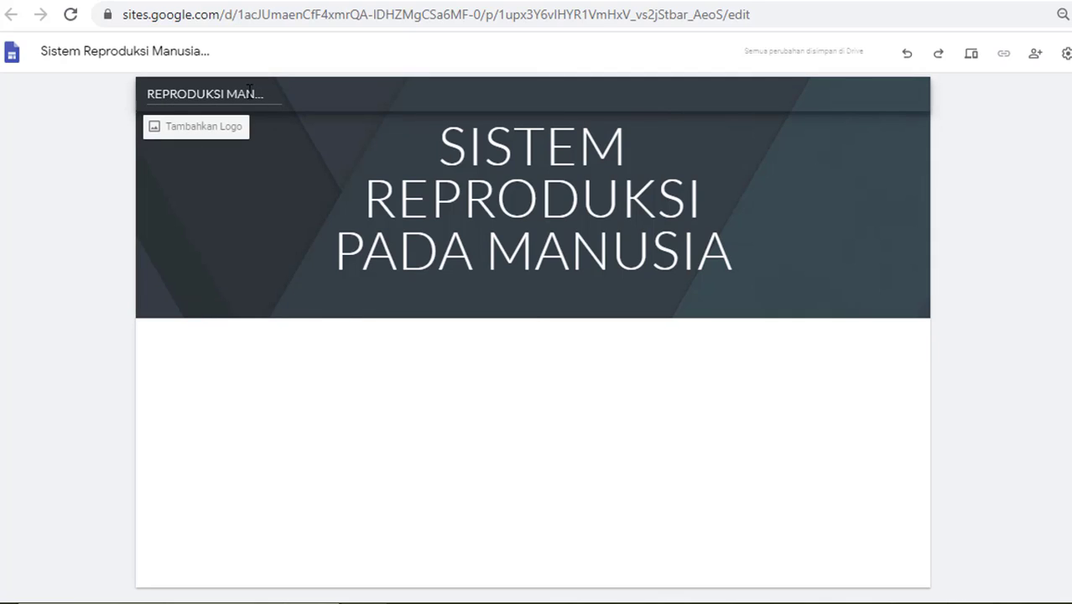
Upload unnamed.png from the Documents folder as the site's logo and close the settings
click(238, 133)
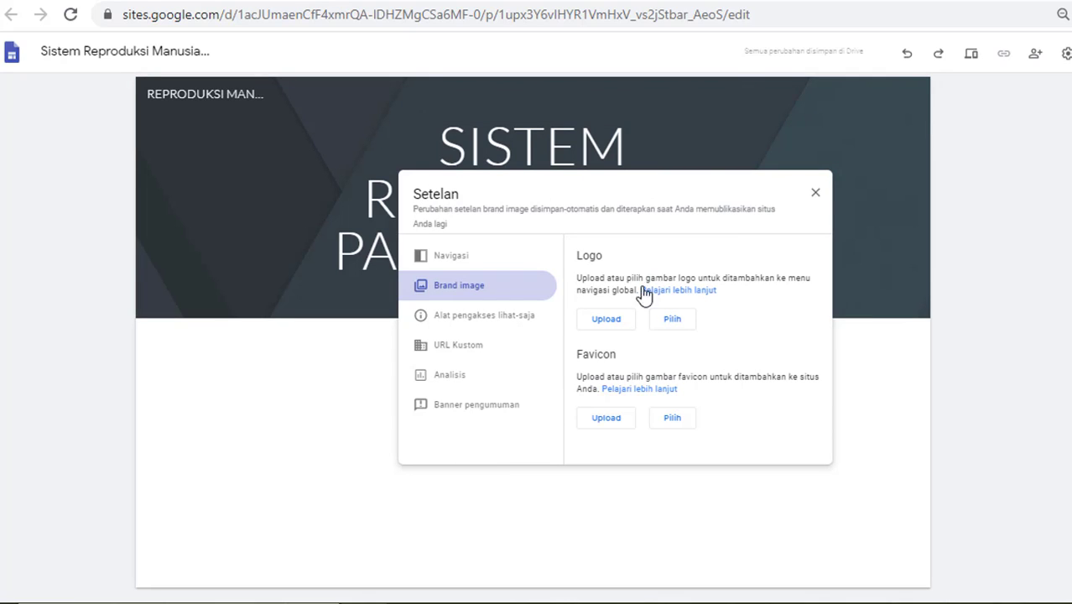
click(601, 327)
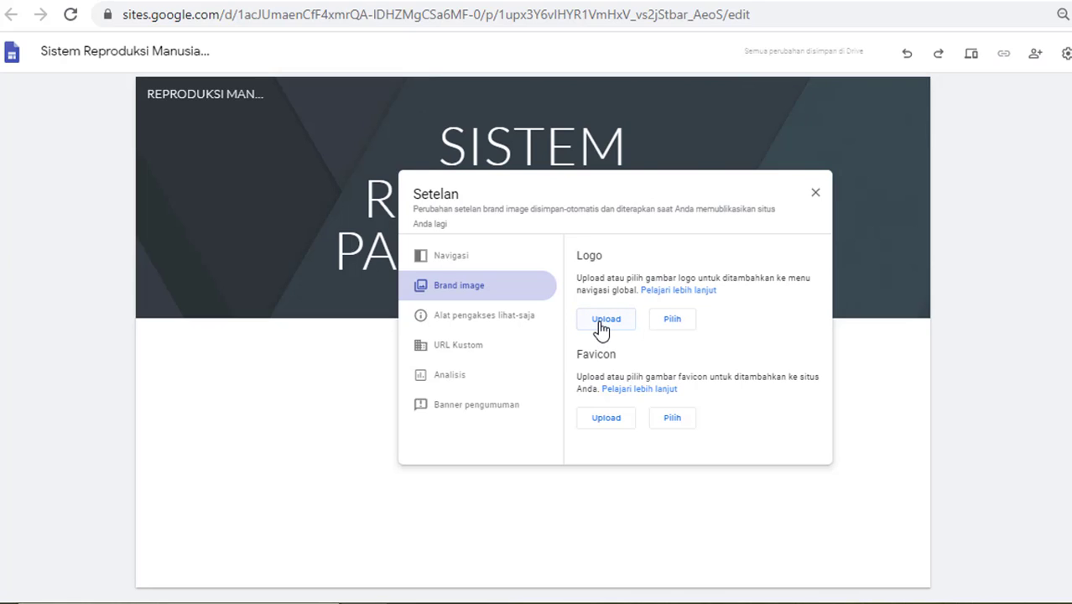
scroll(613, 277, down, 5)
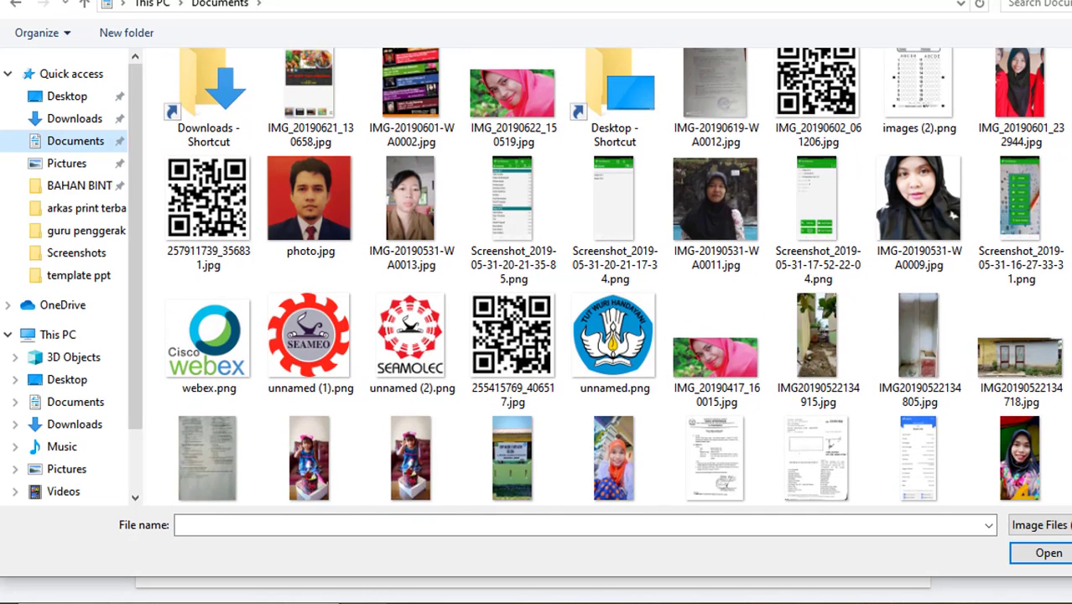
click(614, 339)
click(1054, 557)
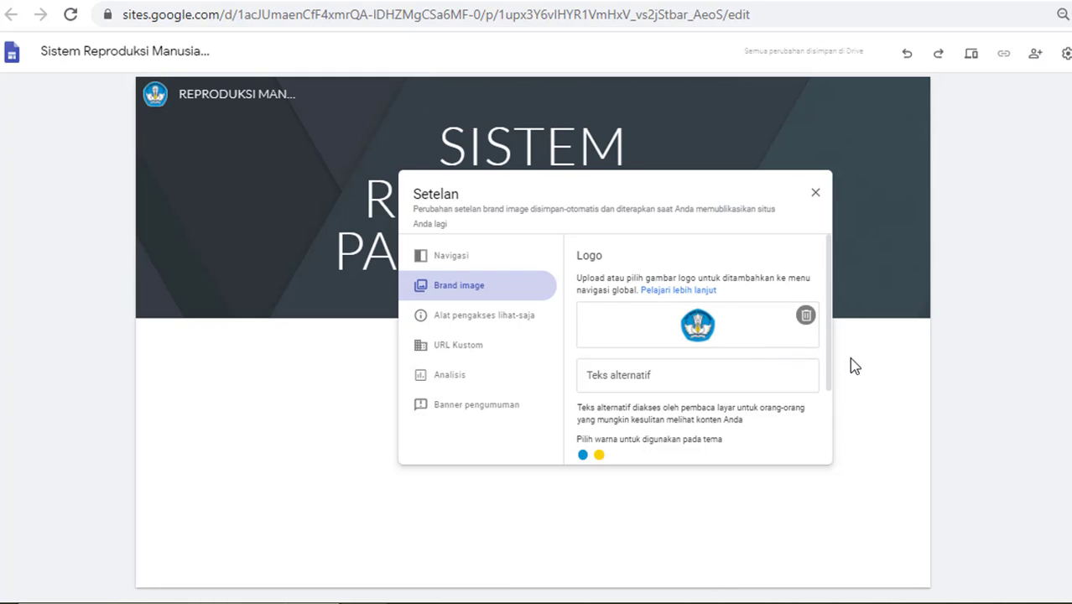
click(816, 195)
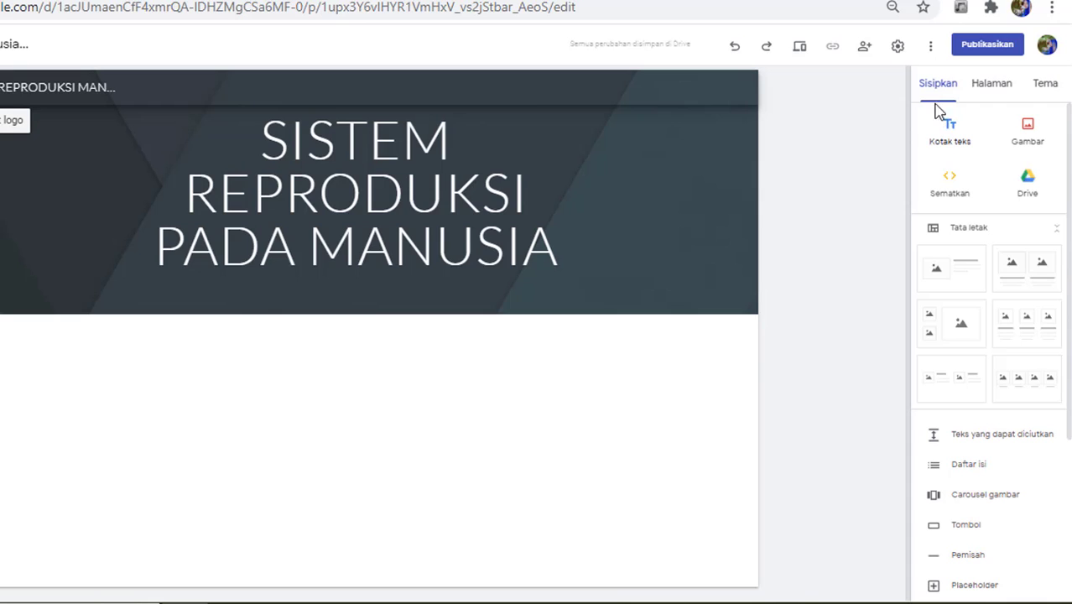
Try the Aristoteles theme on the site and settle on the Rata theme
click(1000, 93)
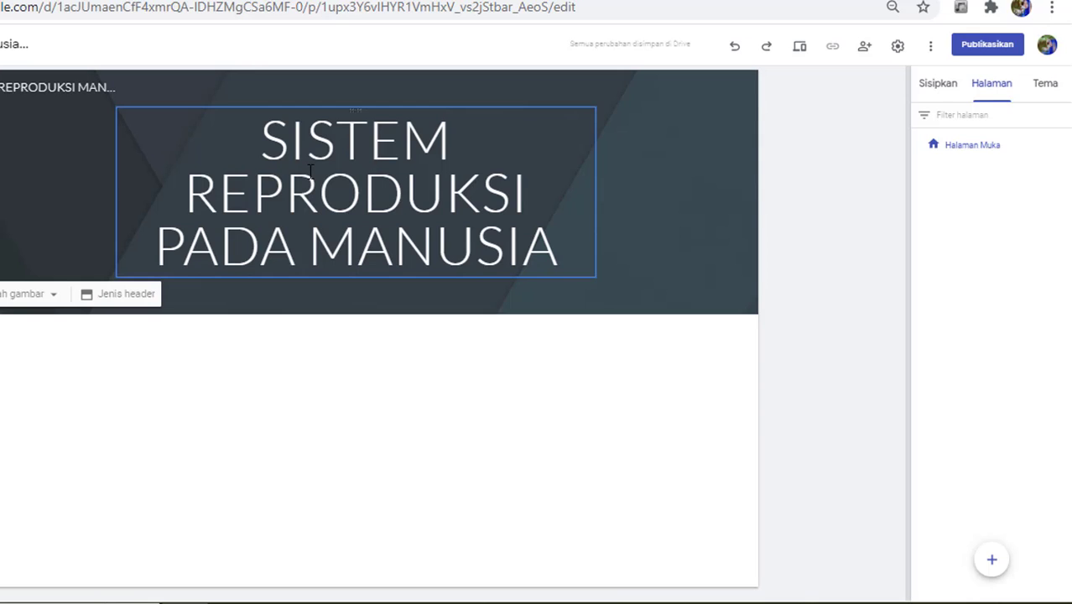
mouse_move(17, 121)
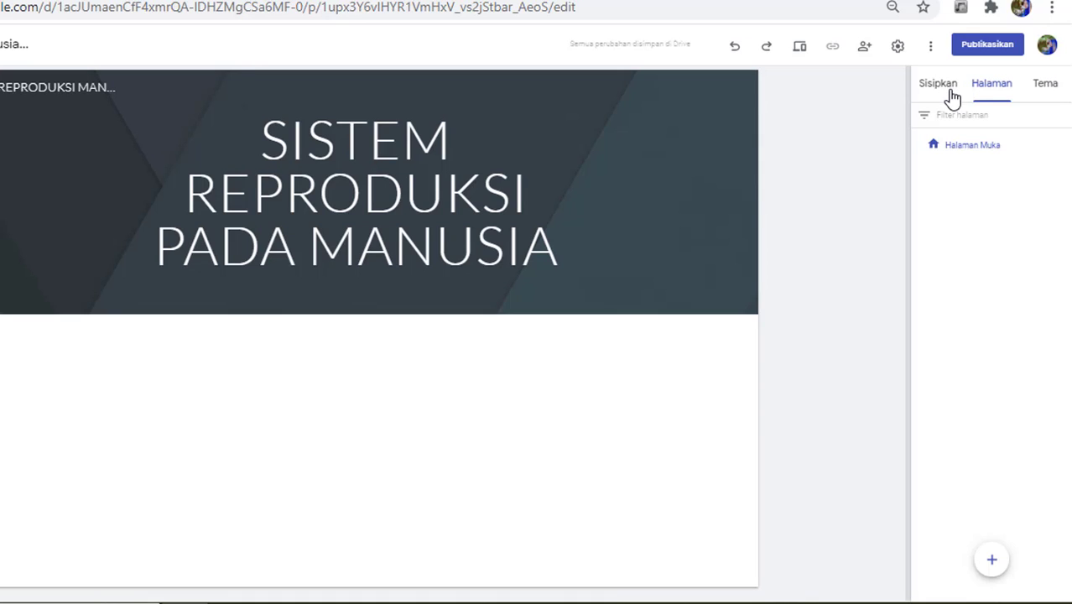
click(1043, 89)
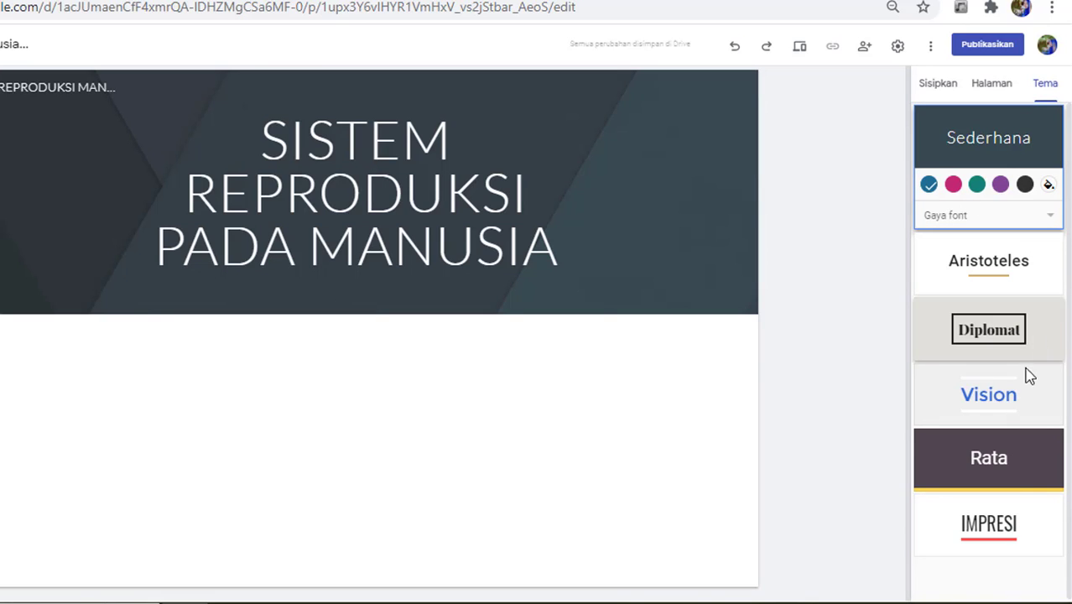
click(1005, 291)
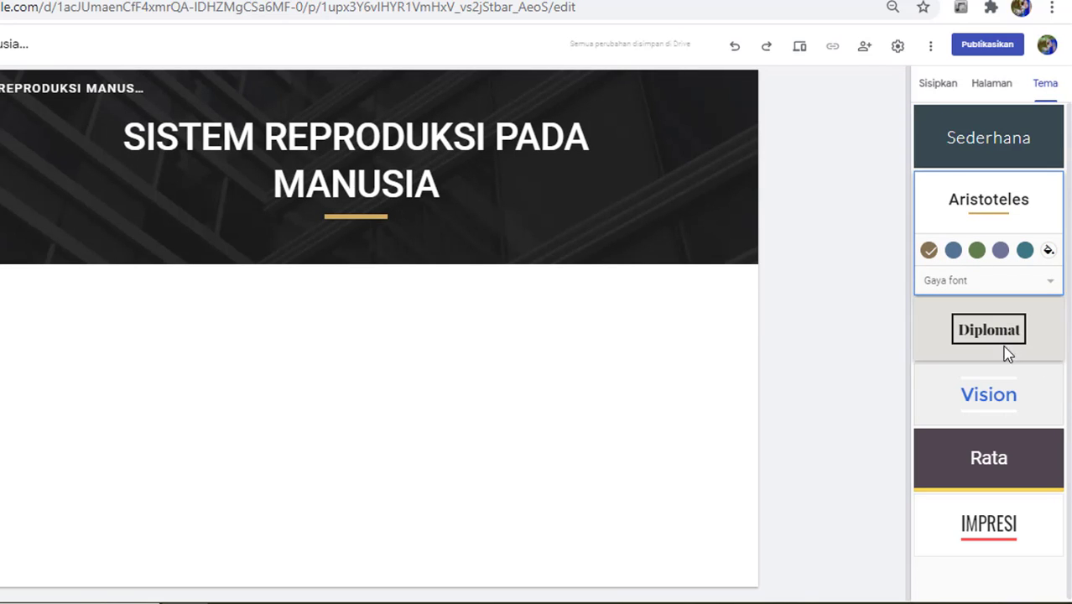
click(1034, 491)
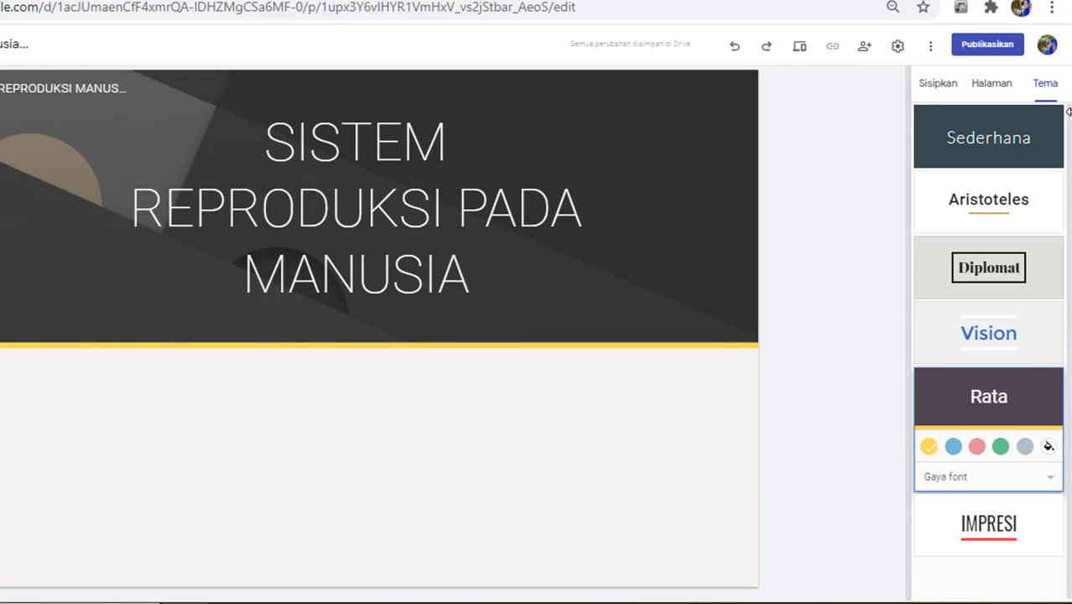
Apply the Aristoteles theme to the site
click(1036, 229)
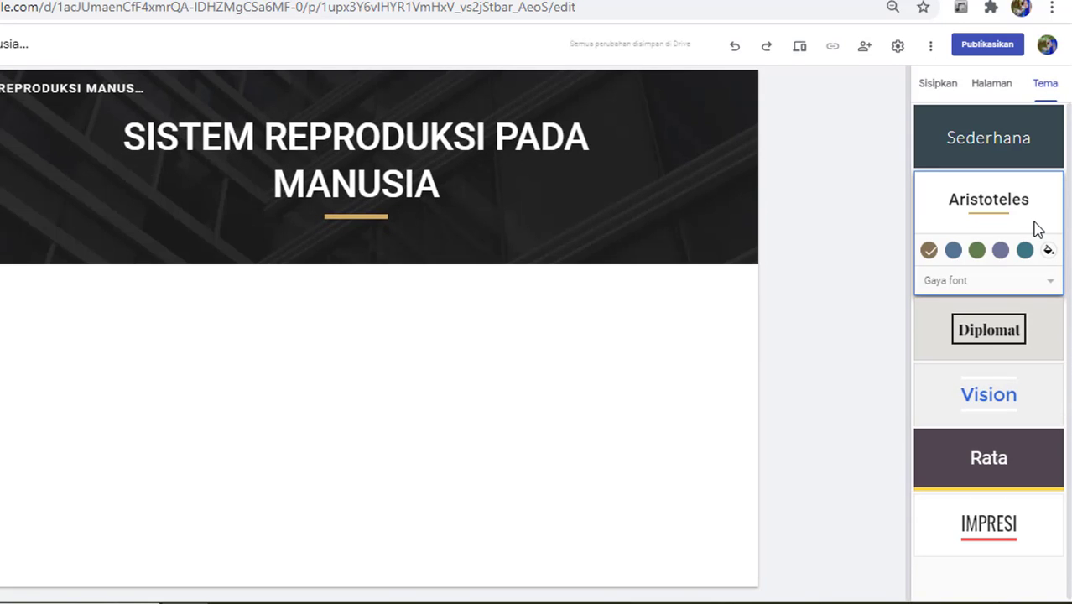
Rename the home page from Halaman Muka to "SISTEM REPRODUKSI PADA MANUSIA"
click(992, 83)
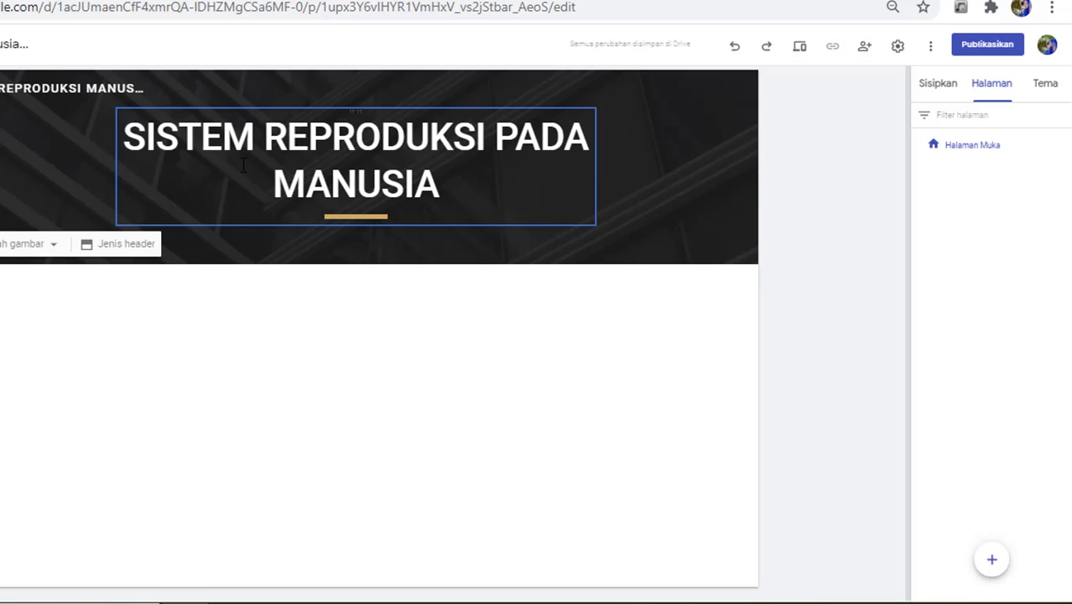
double_click(1001, 152)
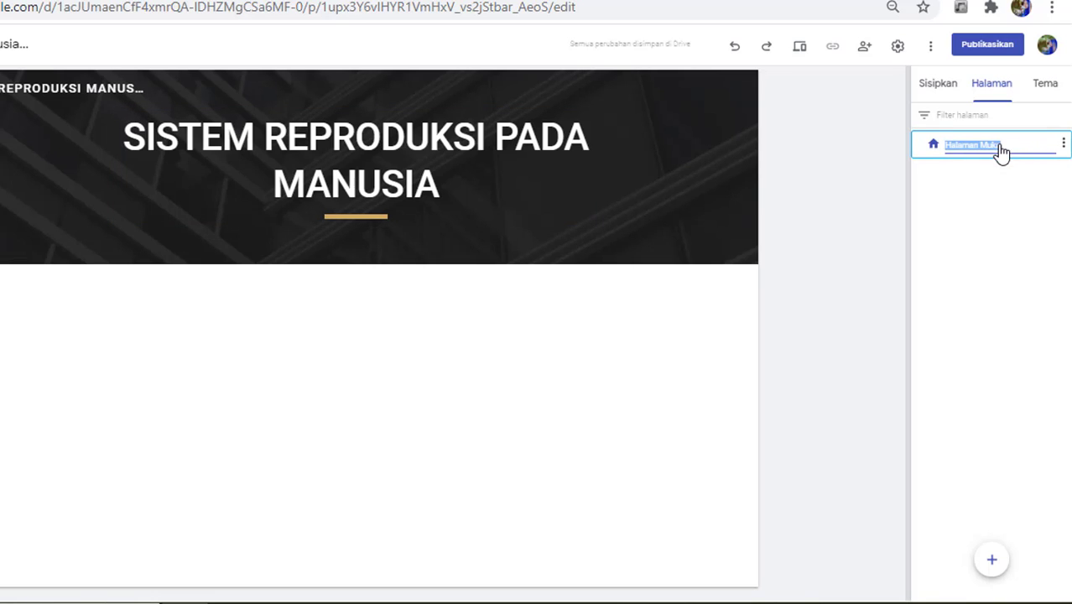
text(SIS)
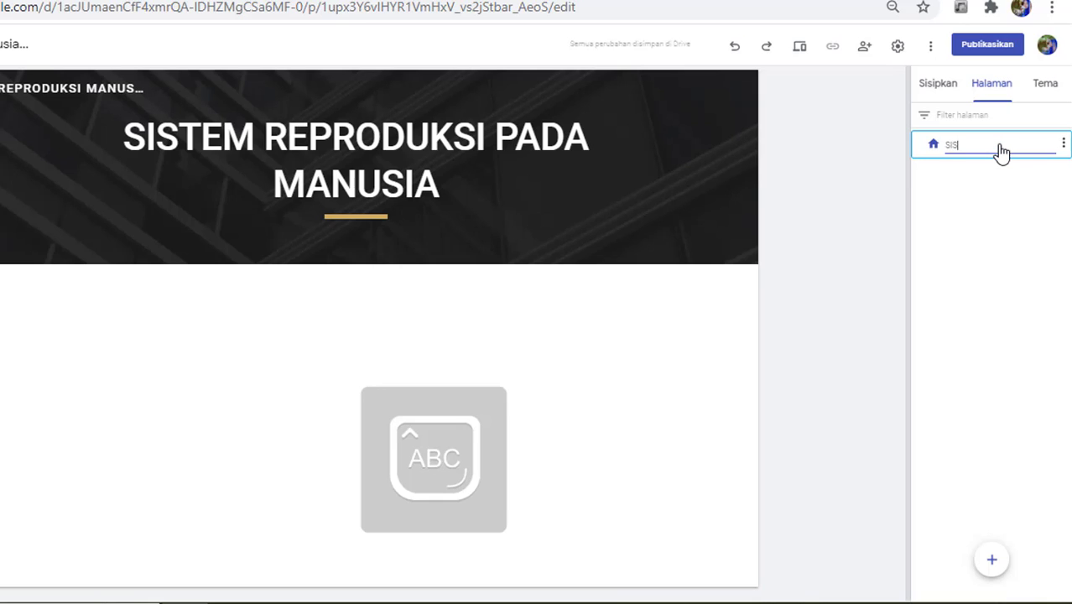
text(TEM REPRO)
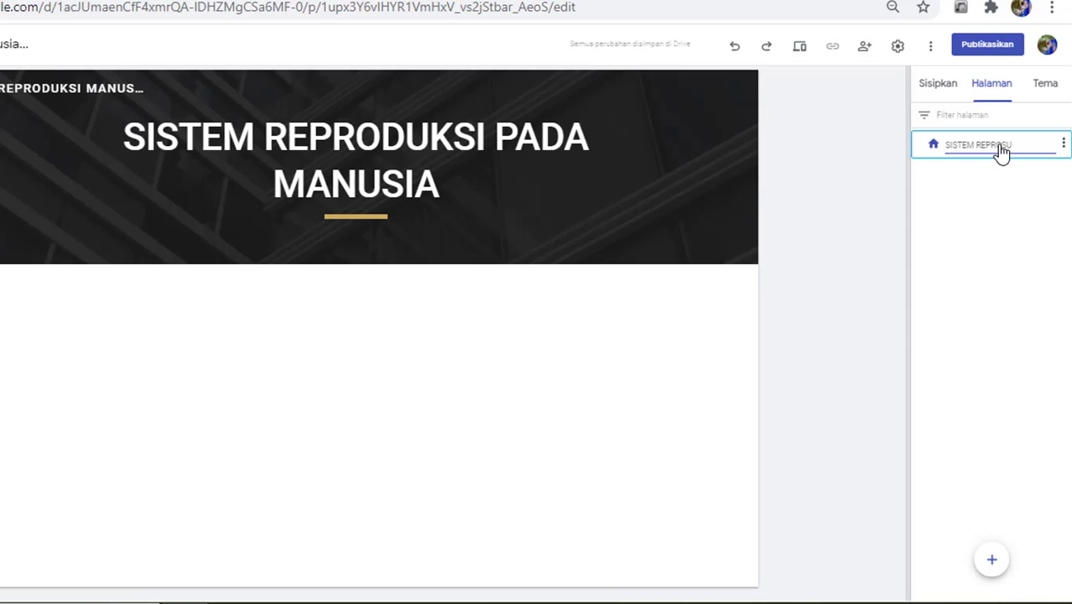
text(DUKSI PADA MANUSIA)
key(Return)
Try the Spanduk, Hanya judul and Sampul header types and settle on Spanduk besar
click(472, 133)
click(396, 286)
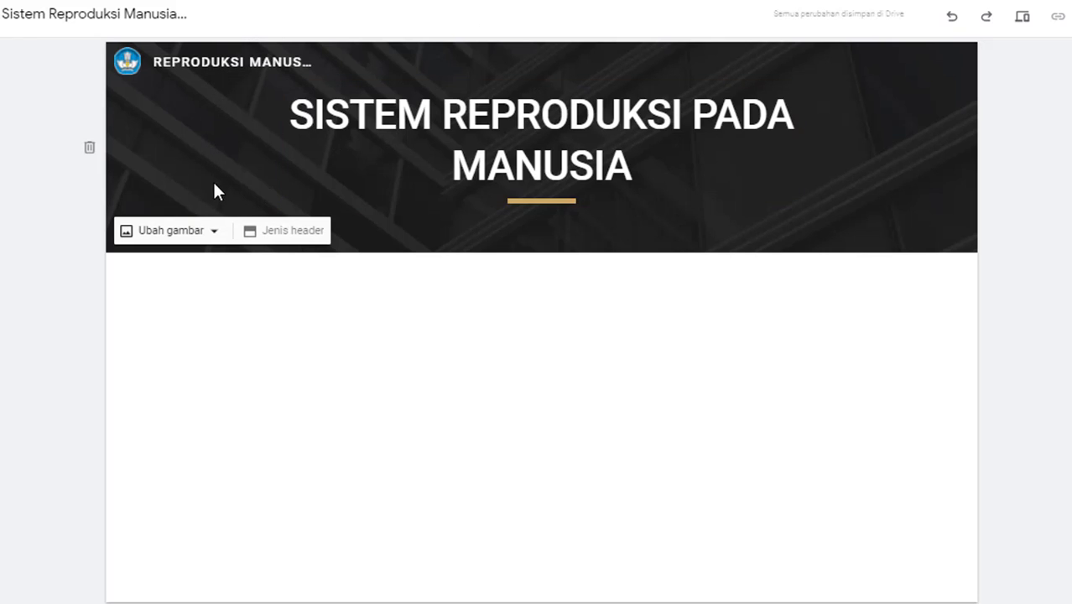
click(294, 231)
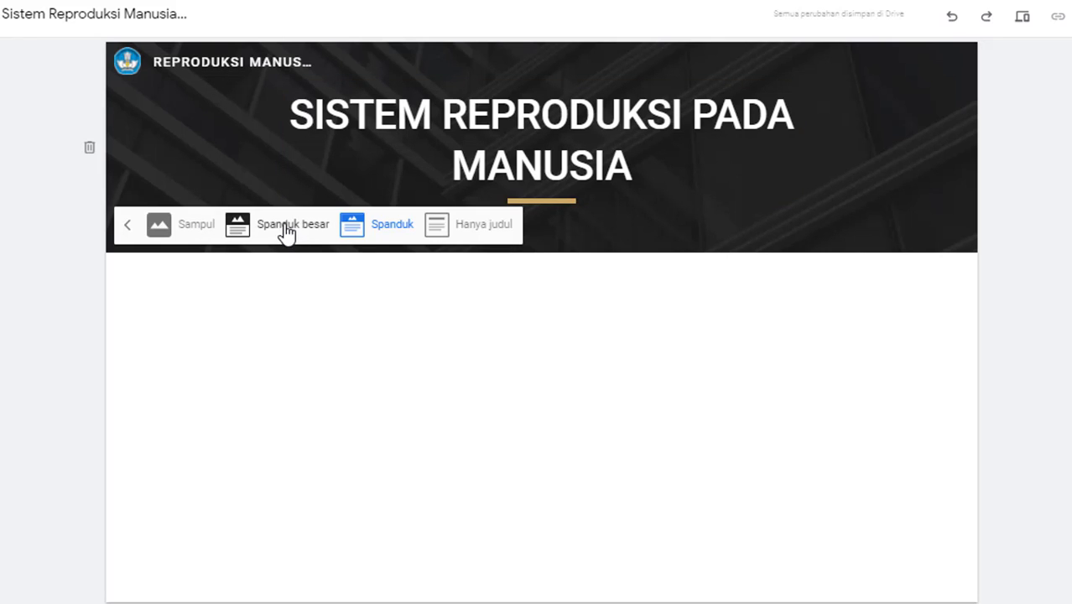
click(289, 229)
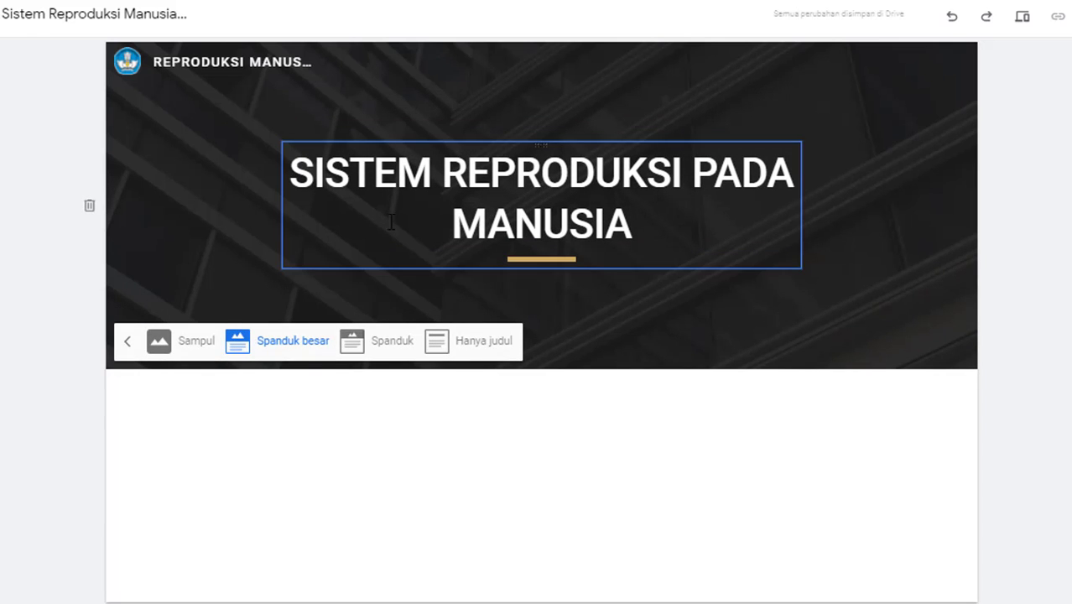
click(400, 348)
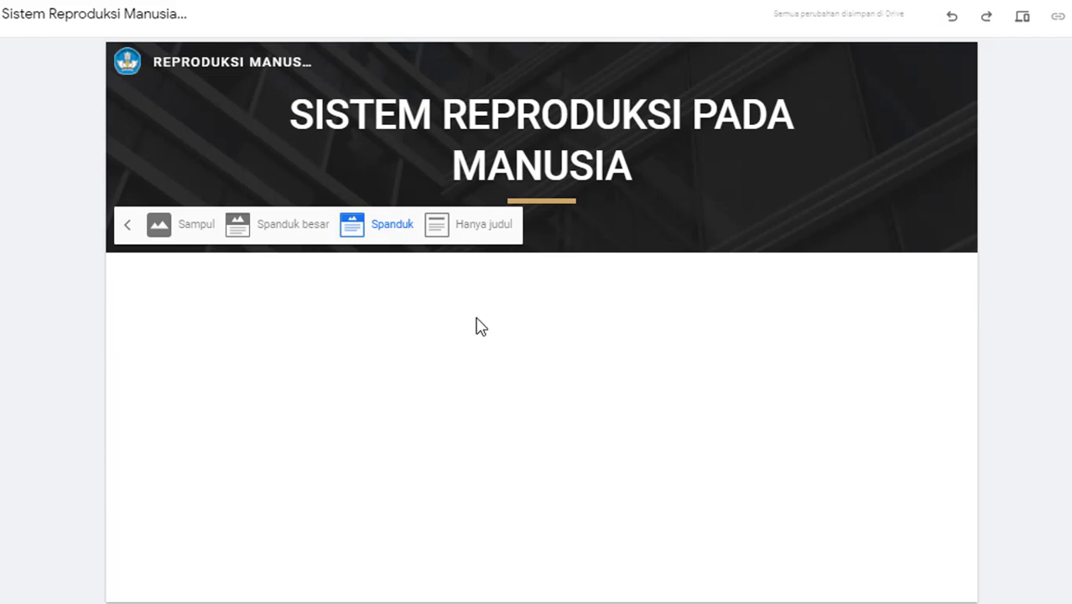
click(485, 241)
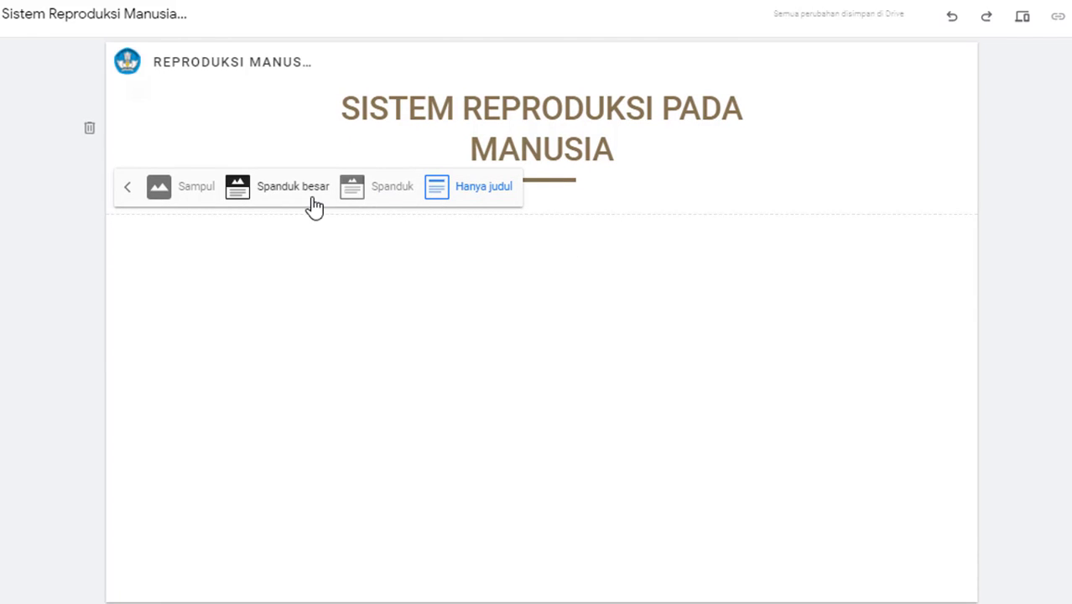
click(208, 205)
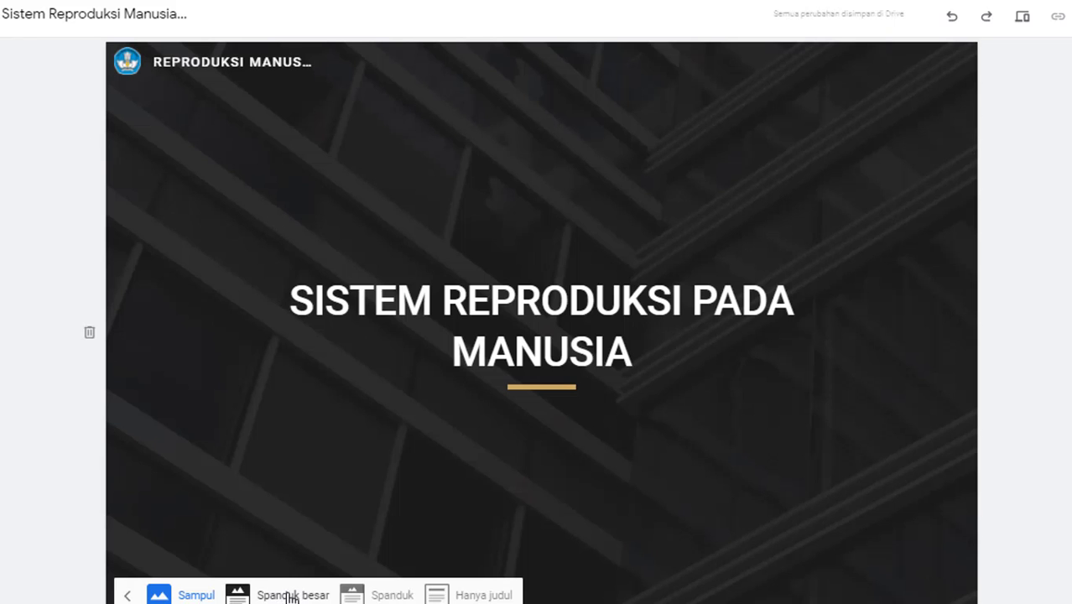
click(291, 595)
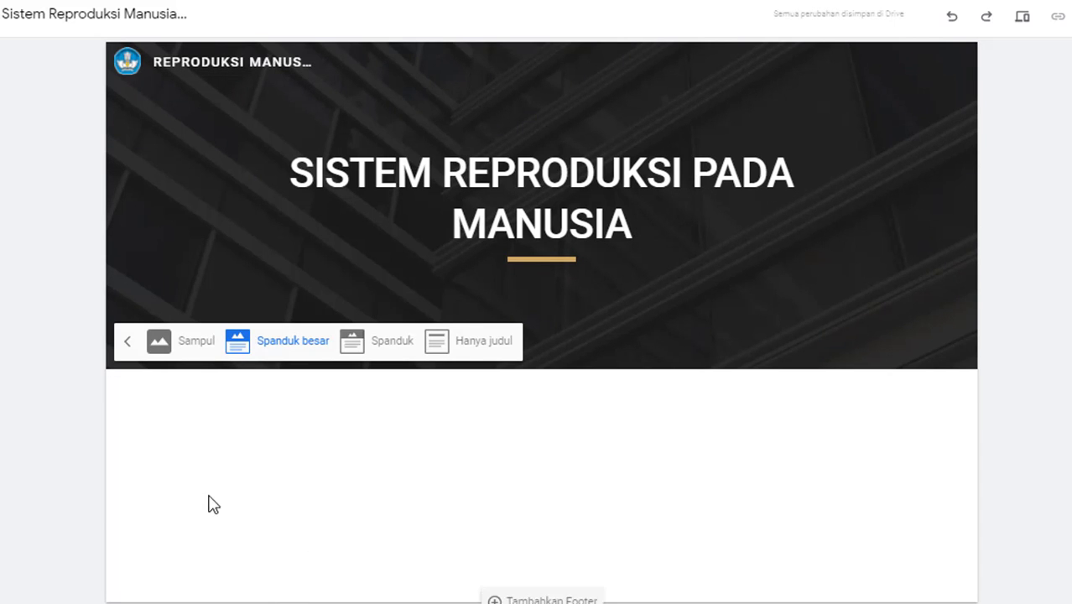
click(128, 340)
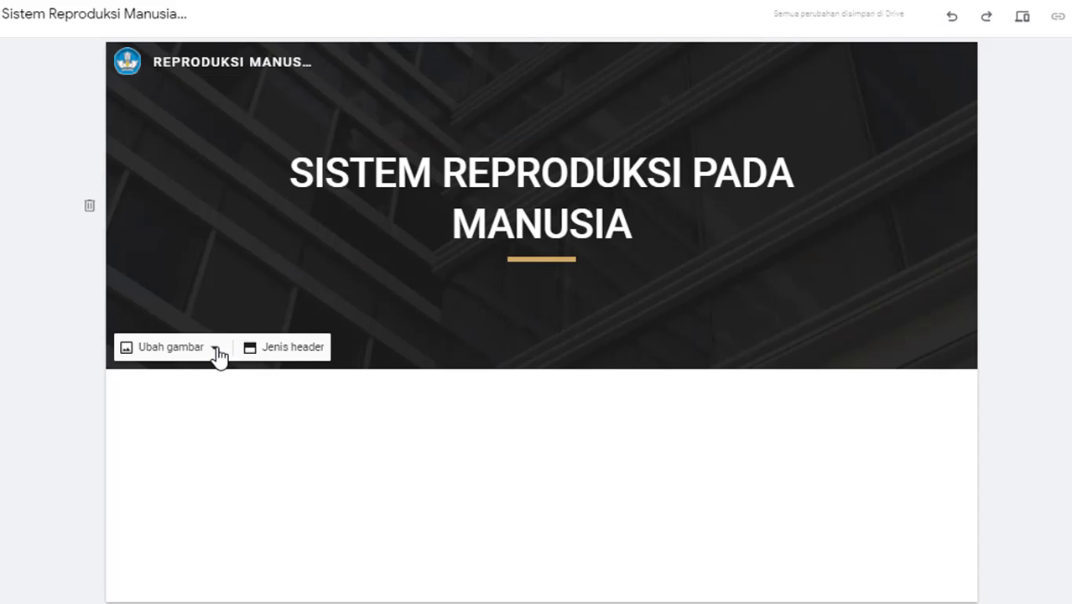
click(215, 348)
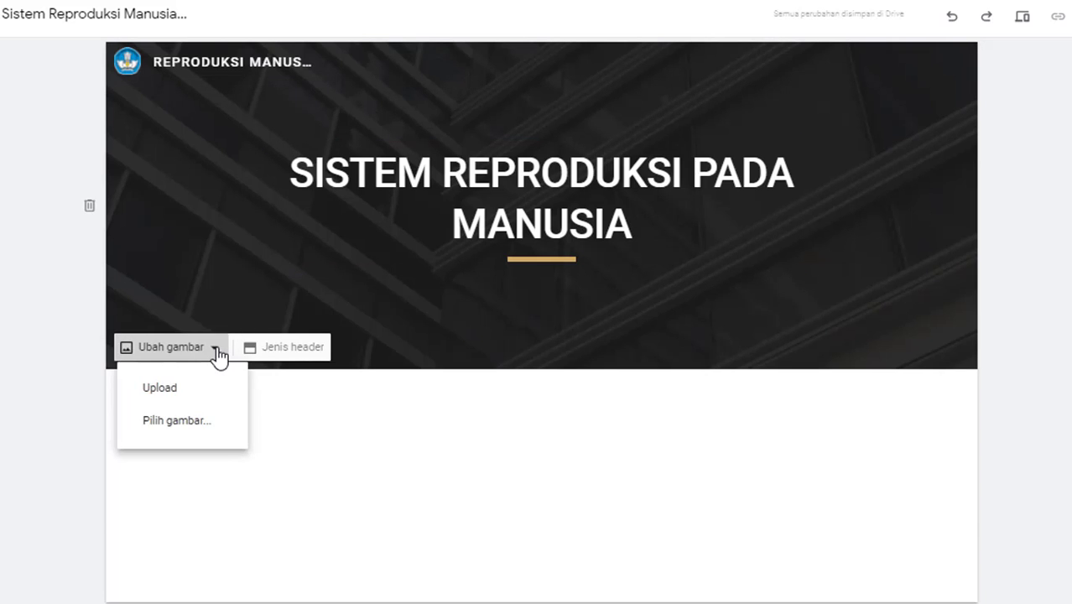
click(161, 389)
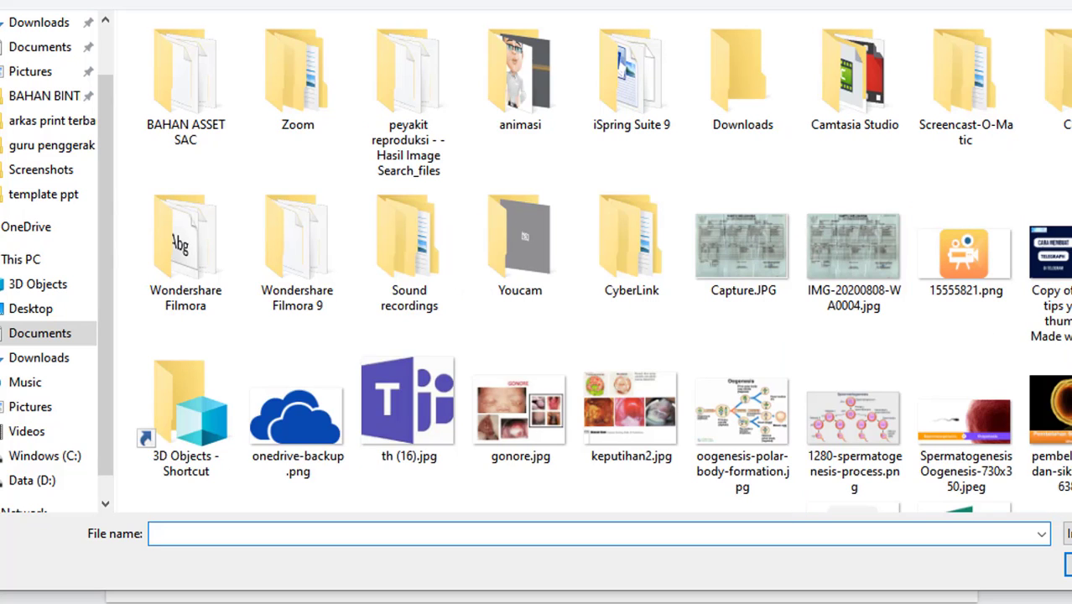
scroll(587, 260, down, 3)
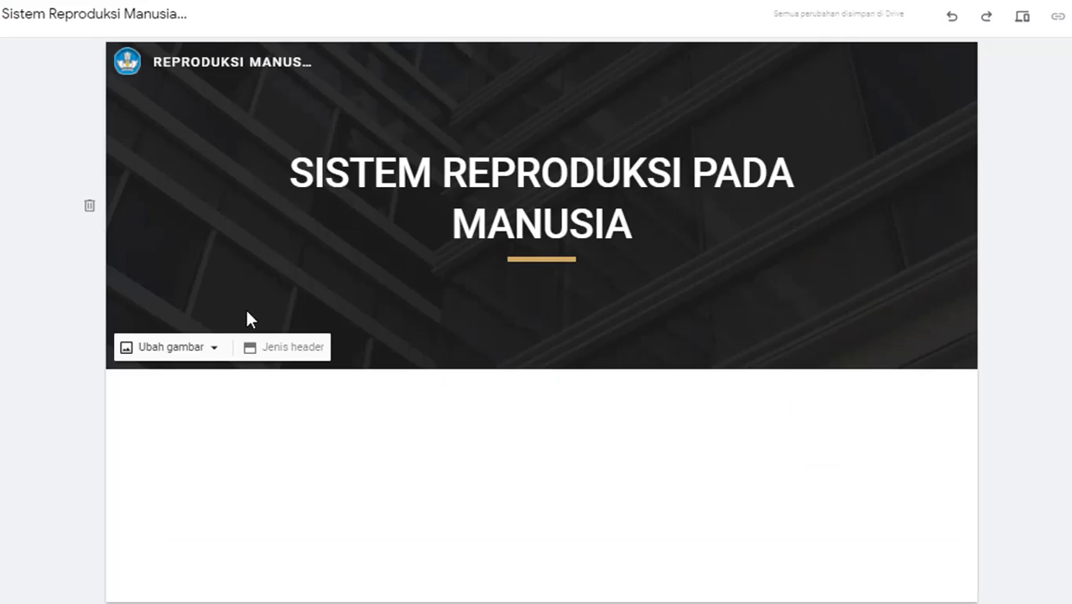
Start choosing a new header image and look through the gallery pictures and the image URL option
click(214, 346)
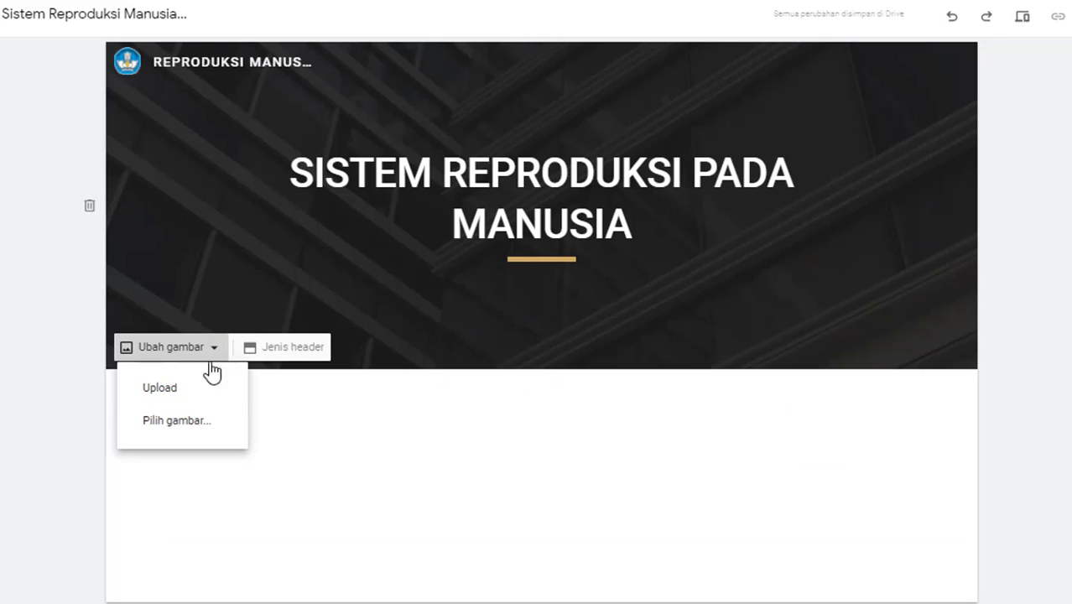
click(197, 424)
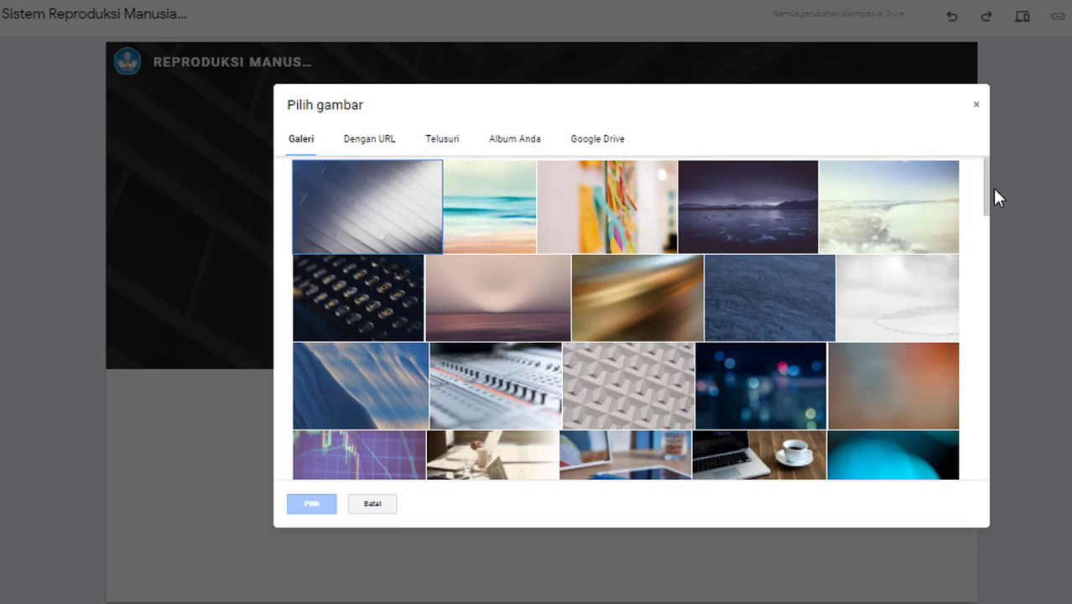
drag(985, 193, 362, 107)
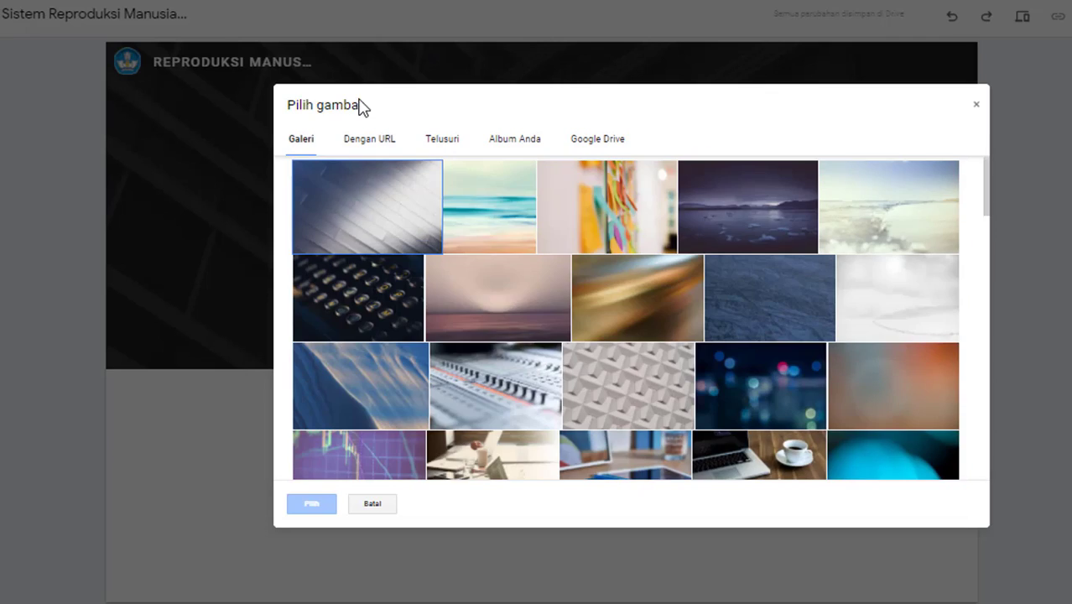
click(369, 144)
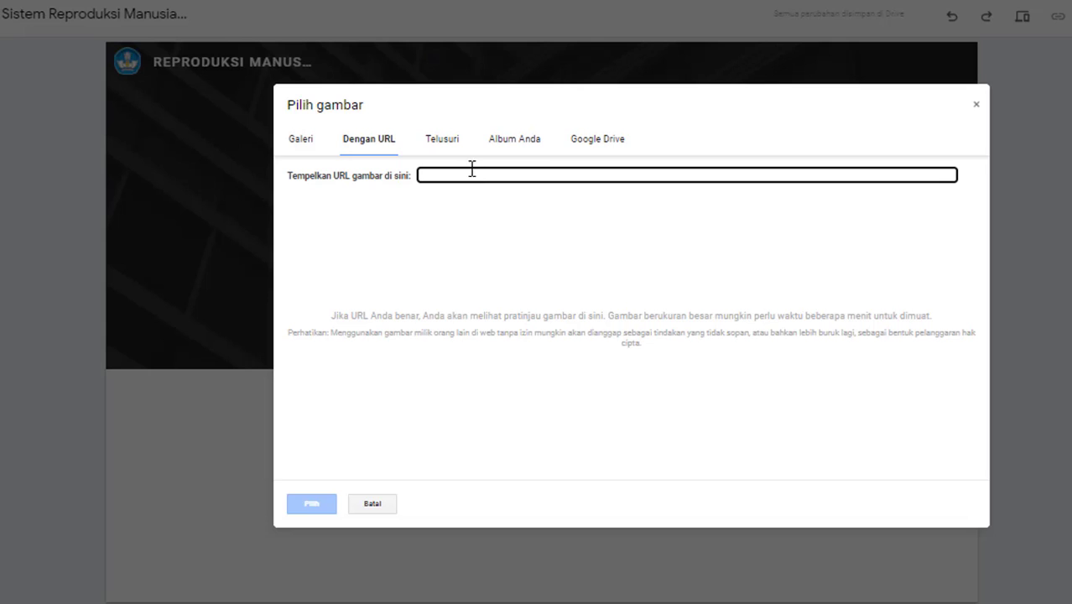
Search Google for images of "REPRODUKSI MANUSIA" and look through the first pictures
click(442, 141)
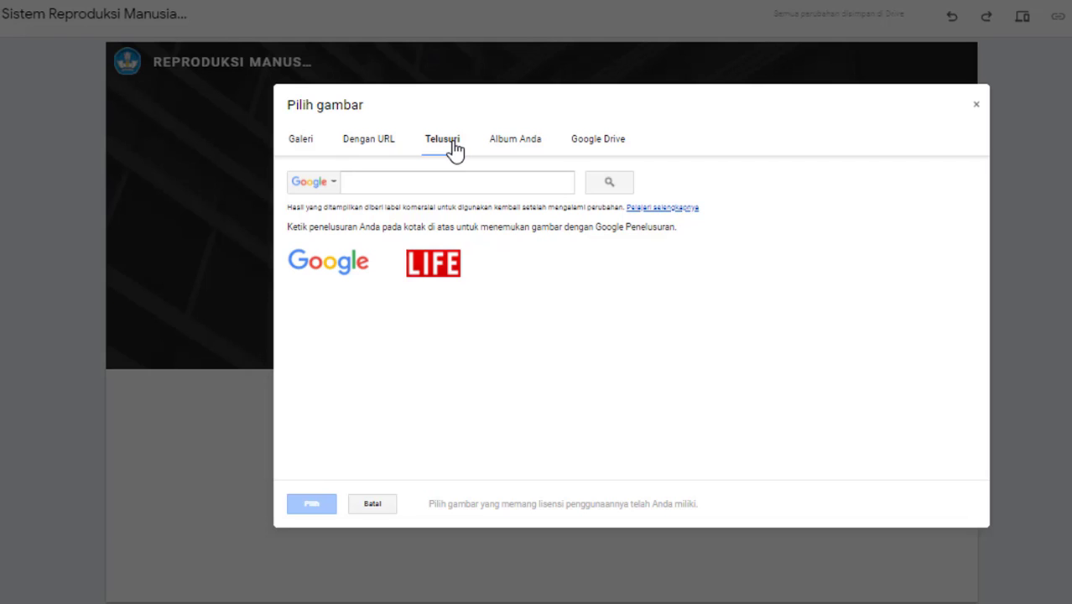
click(434, 183)
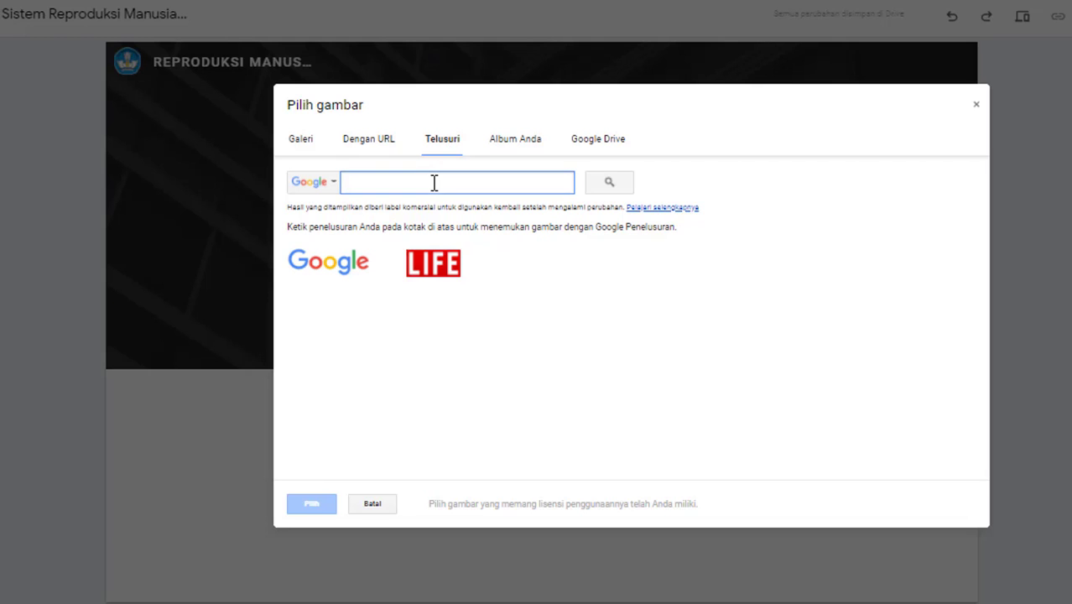
text(REPRODUK)
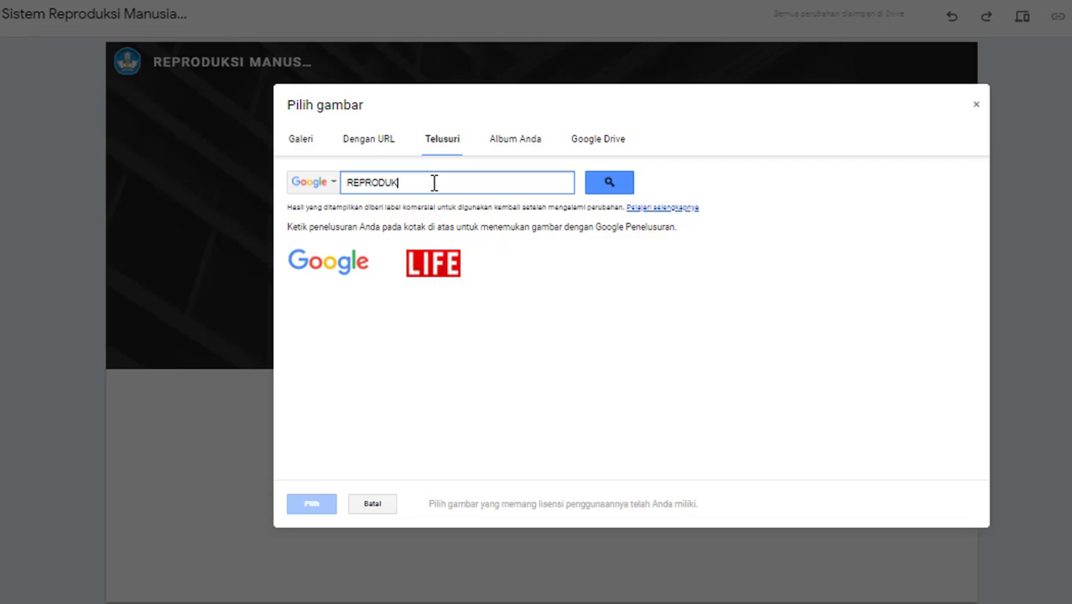
text(SI MANUSIA)
click(613, 182)
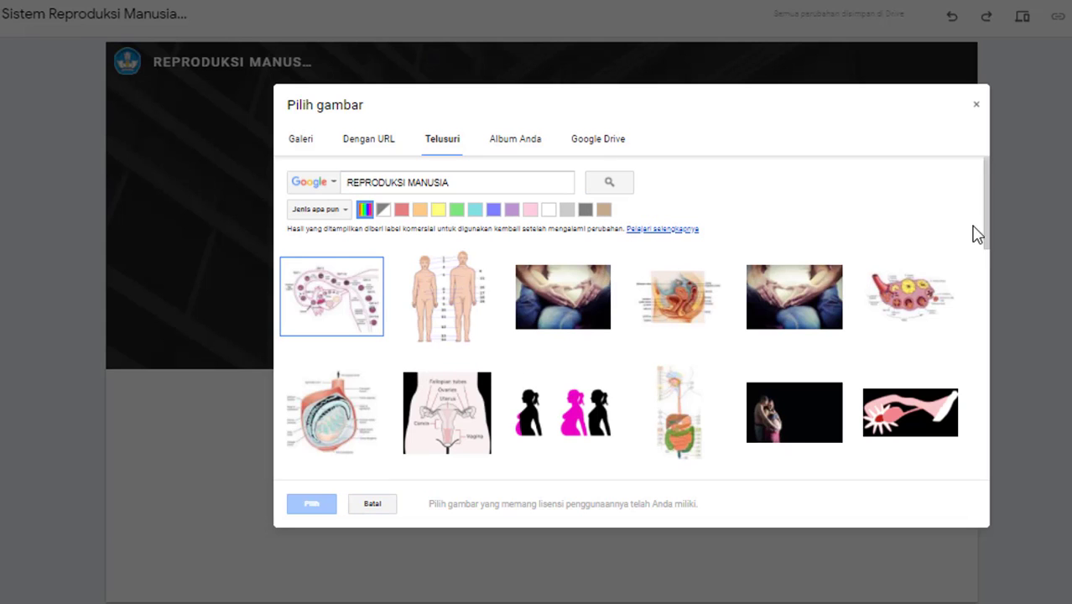
mouse_move(989, 220)
mouse_down()
mouse_move(989, 286)
mouse_move(983, 228)
mouse_up()
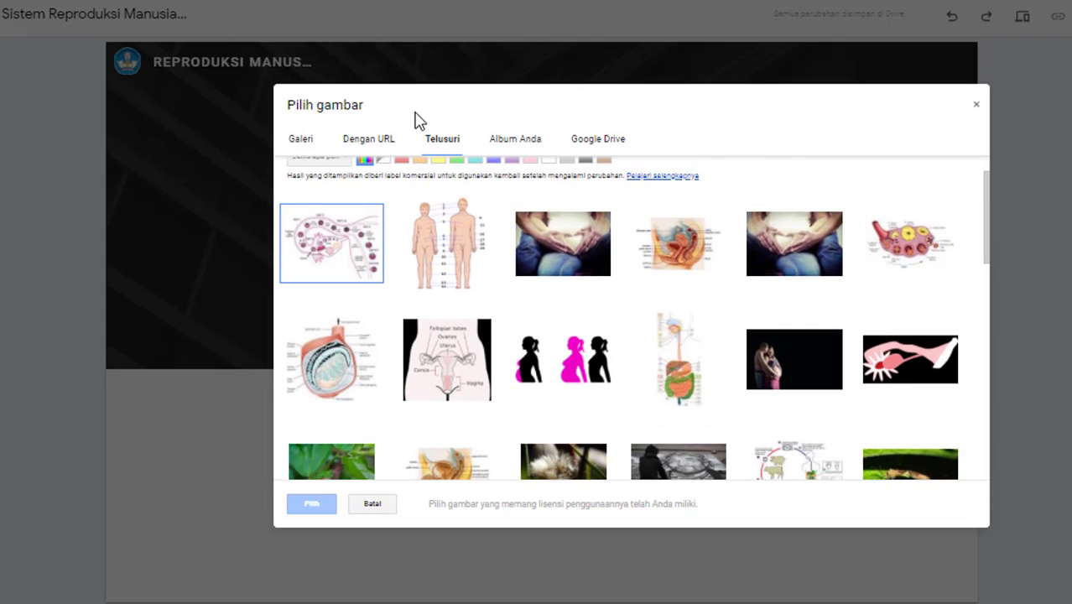
Look through the personal albums and the Google Drive folders as image sources, and return to the gallery
click(510, 143)
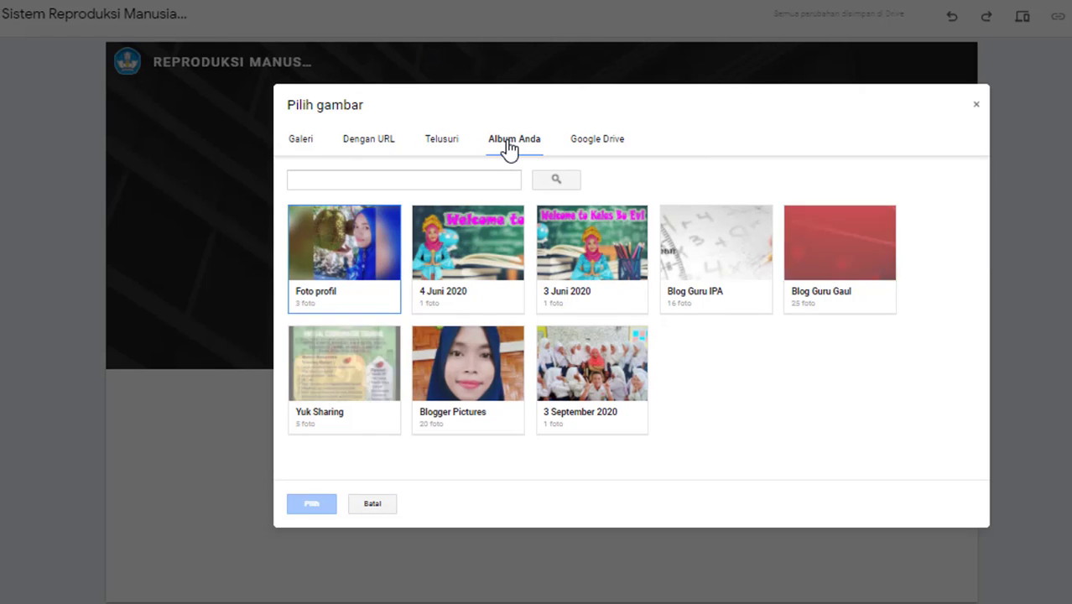
click(606, 143)
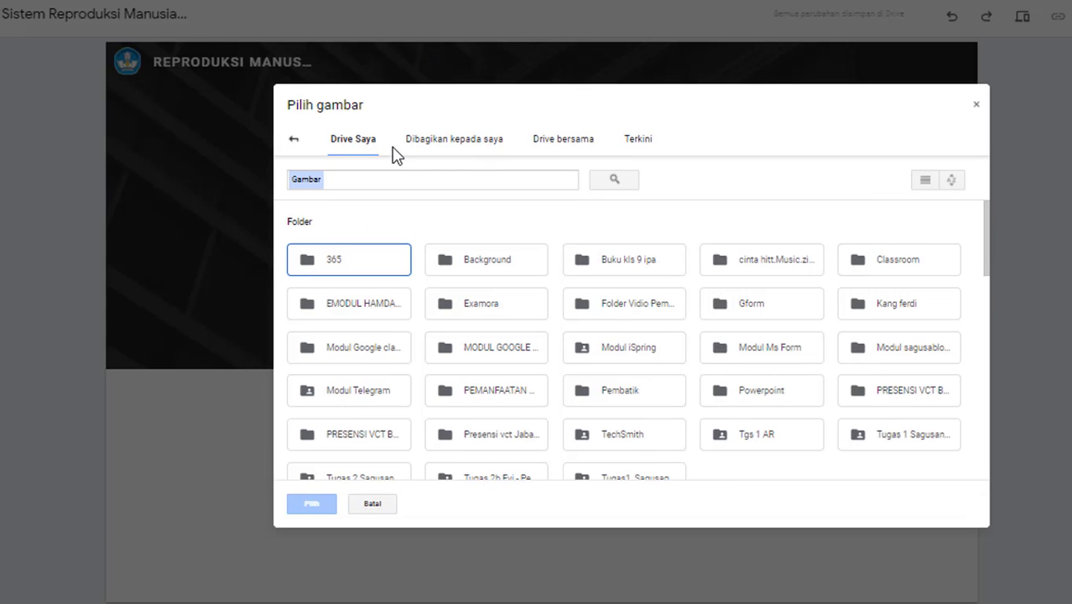
click(292, 141)
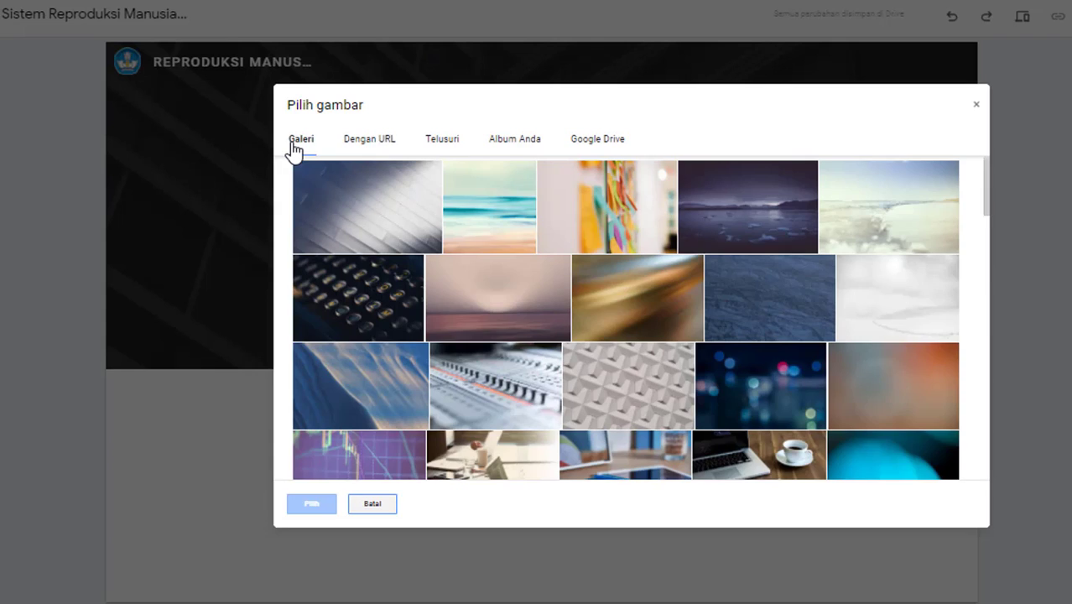
Search Google images for "REPRODUKSI MANUSIA" again and set the red cell-division illustration from Pixabay as the header image
click(436, 147)
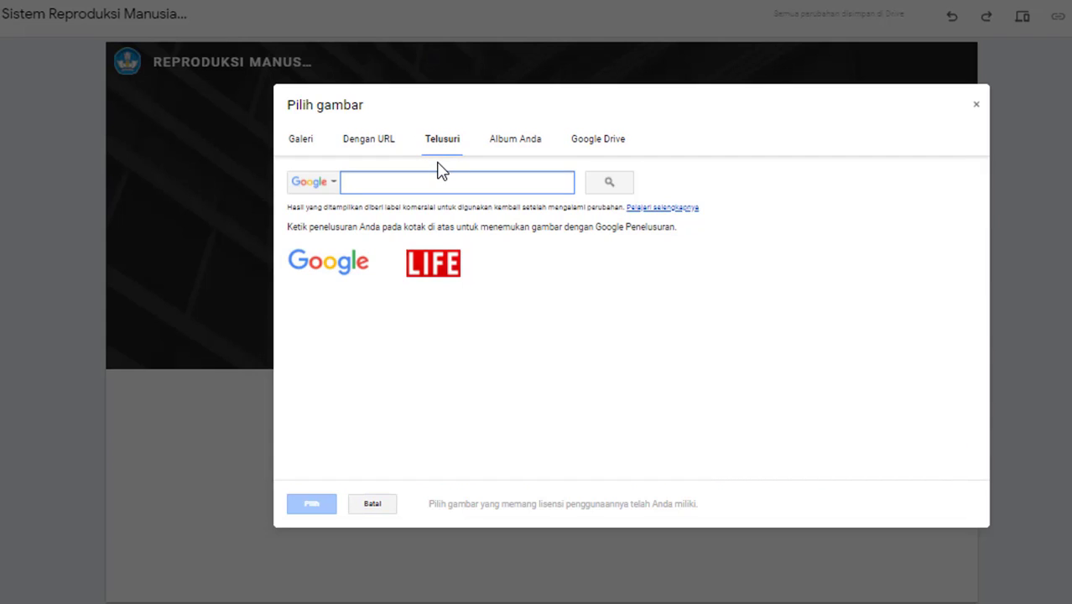
text(REPRODUKSI MANUSIA)
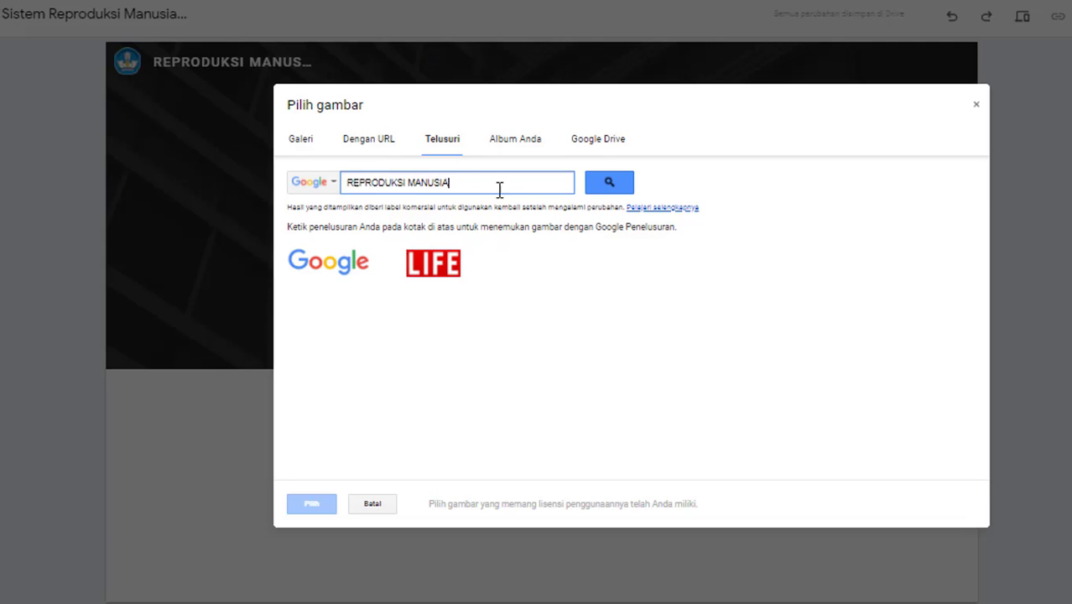
click(598, 185)
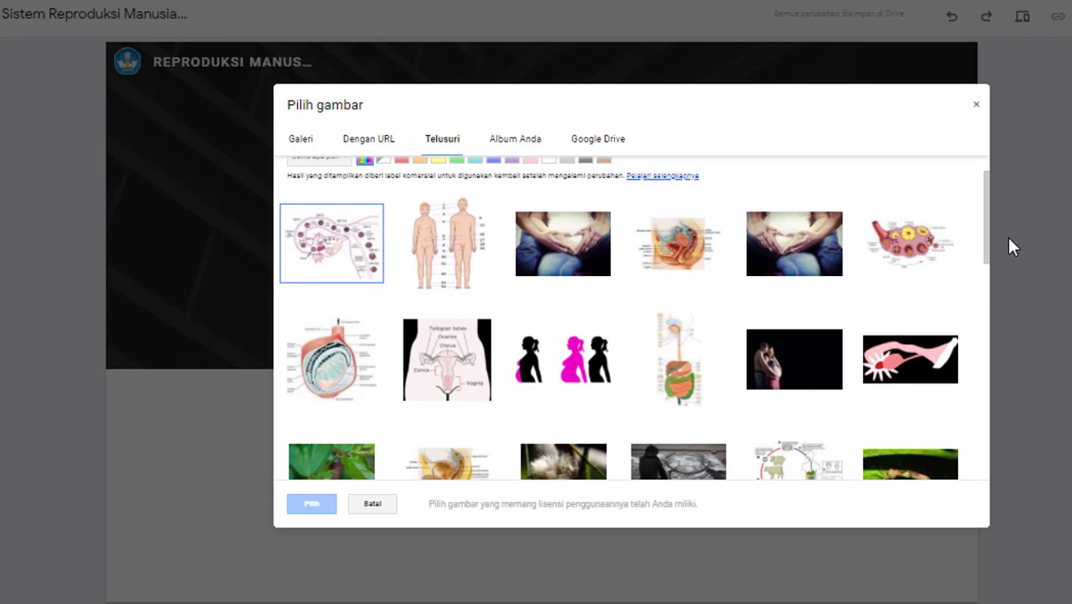
drag(988, 221, 999, 404)
scroll(407, 300, up, 1)
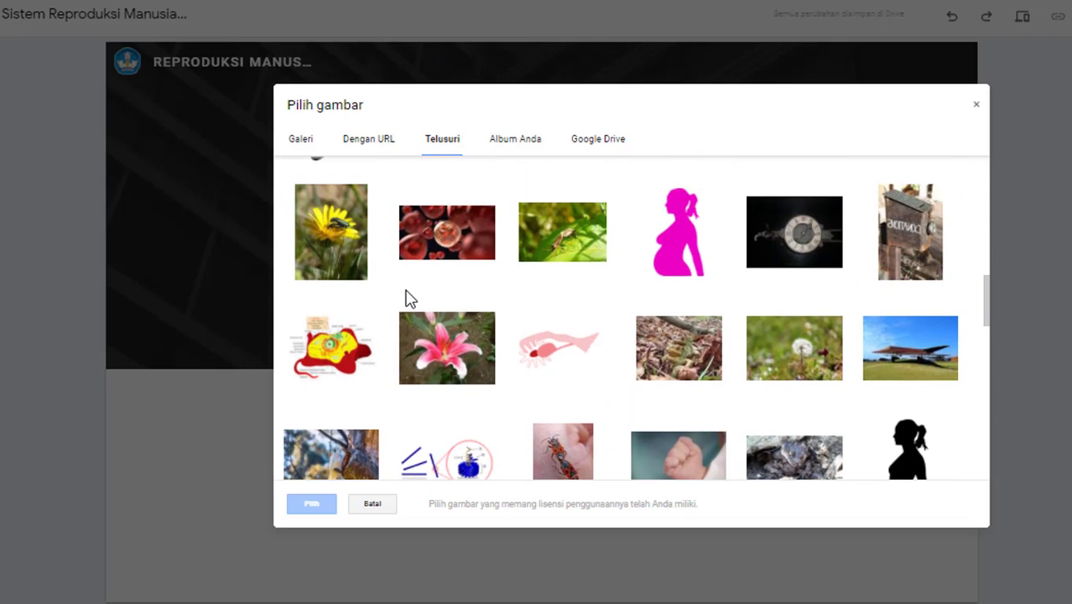
click(444, 256)
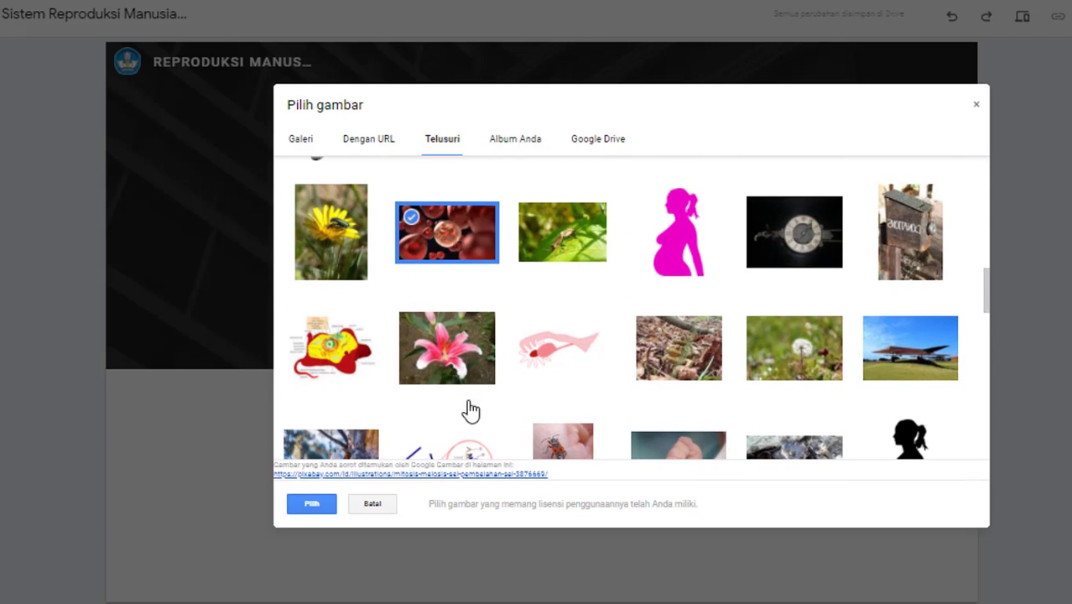
click(319, 510)
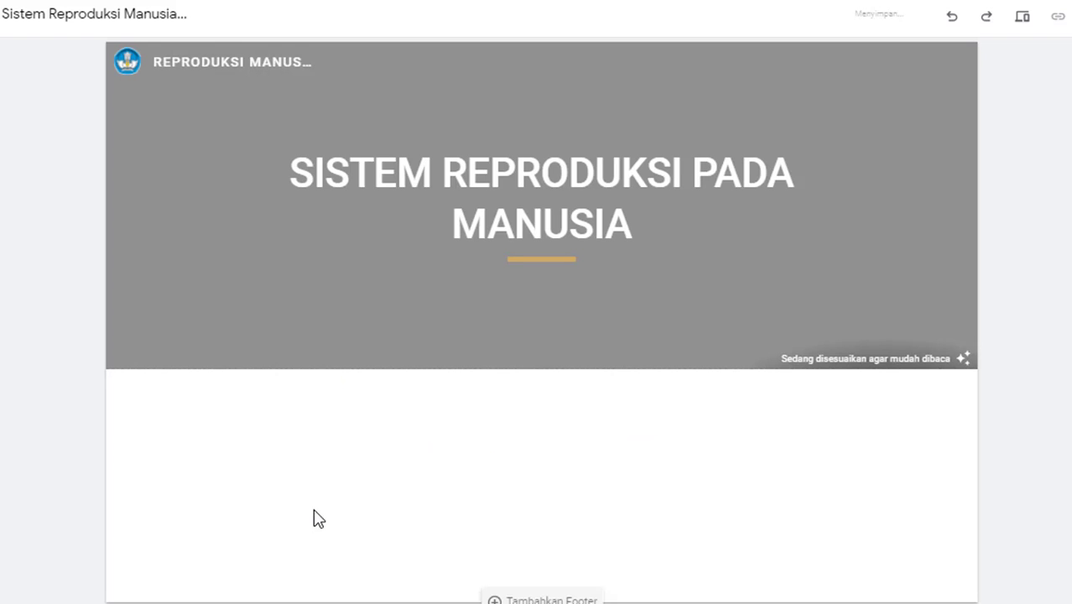
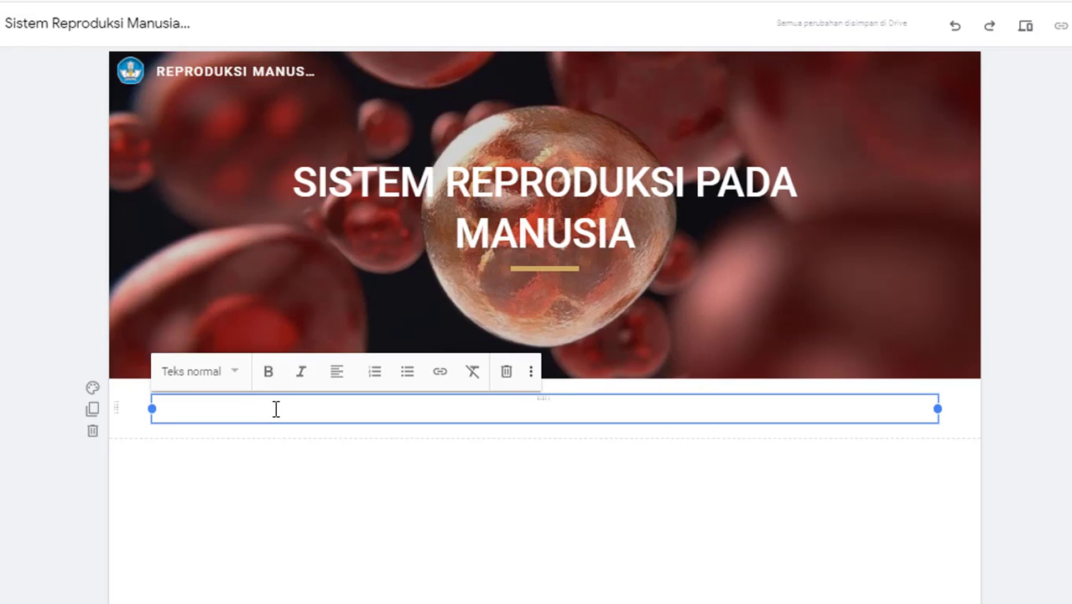
Enter the heading "KOMPETENSI DASAR" in the empty text box below the header
text(KOMPETENSI )
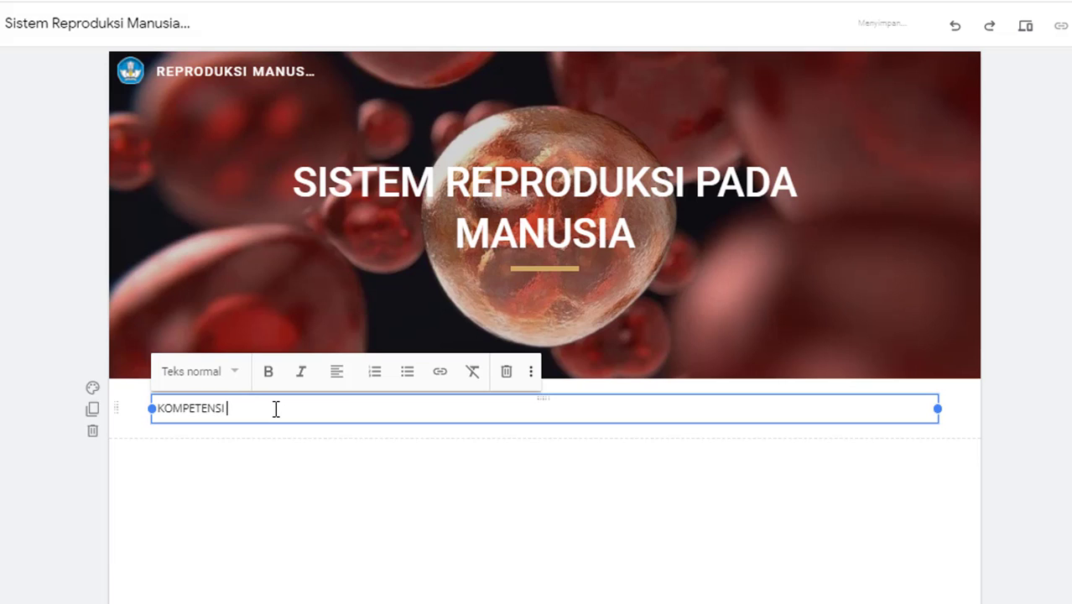
text(DASAR)
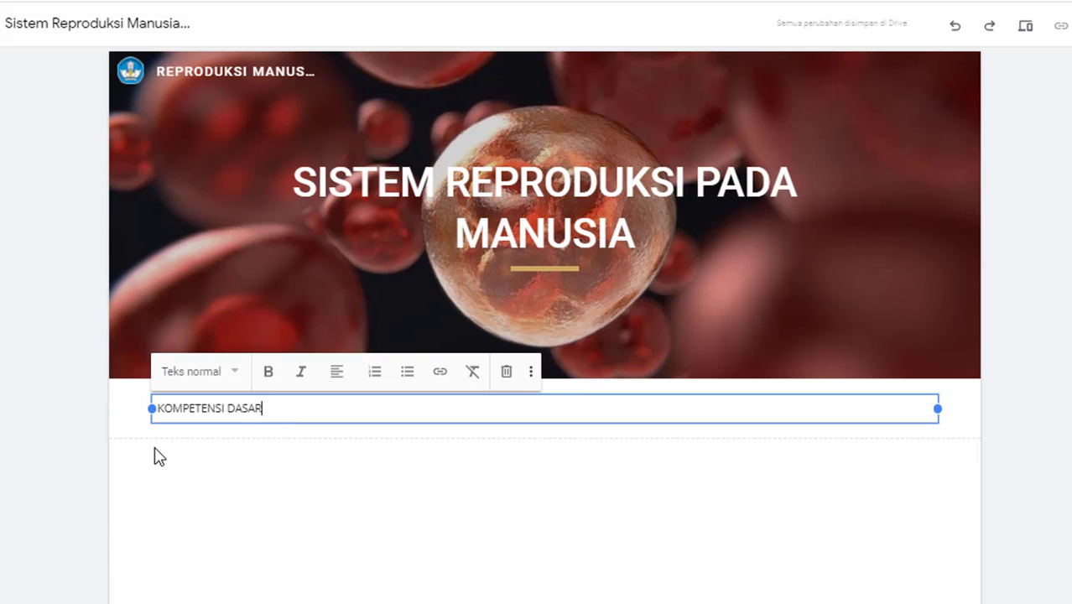
key(Return)
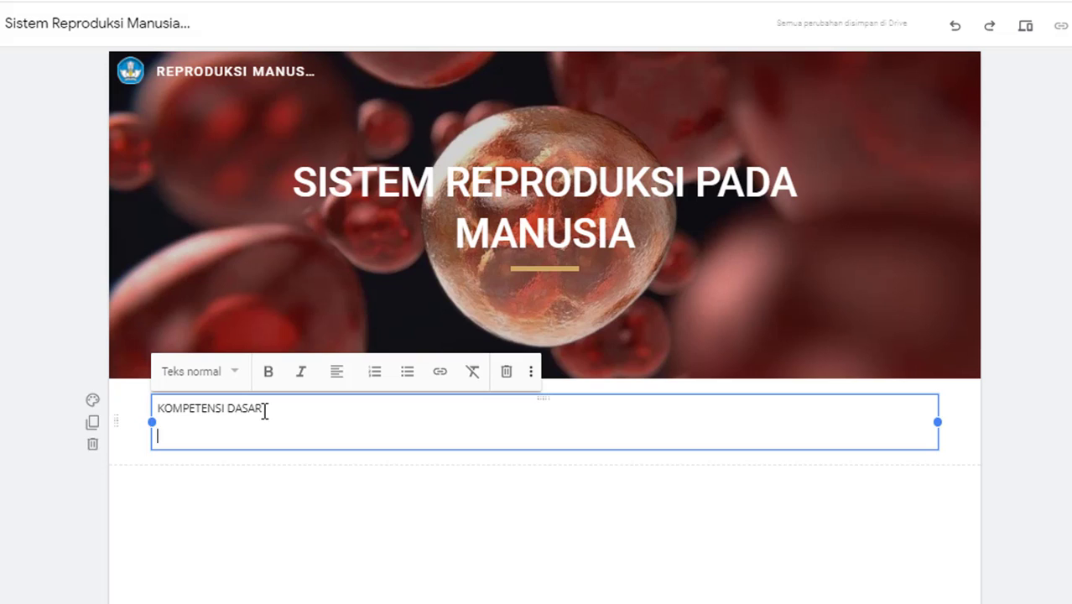
key(BackSpace)
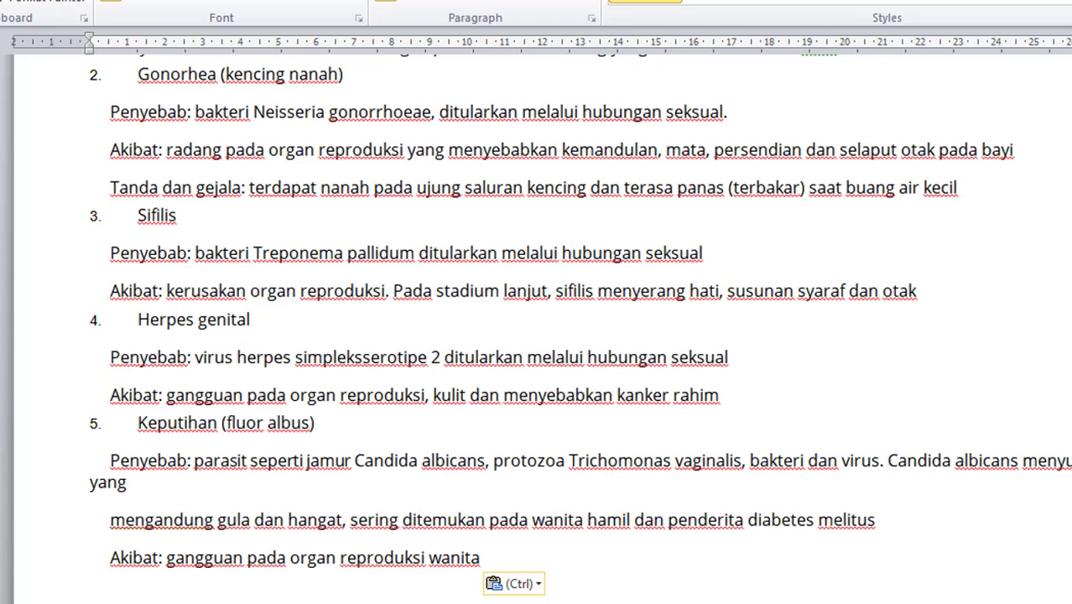
Switch to the Word material document and copy the KOMPETENSI DASAR heading with points 3.1 and 4.1
scroll(536, 377, up, 2)
scroll(537, 335, up, 10)
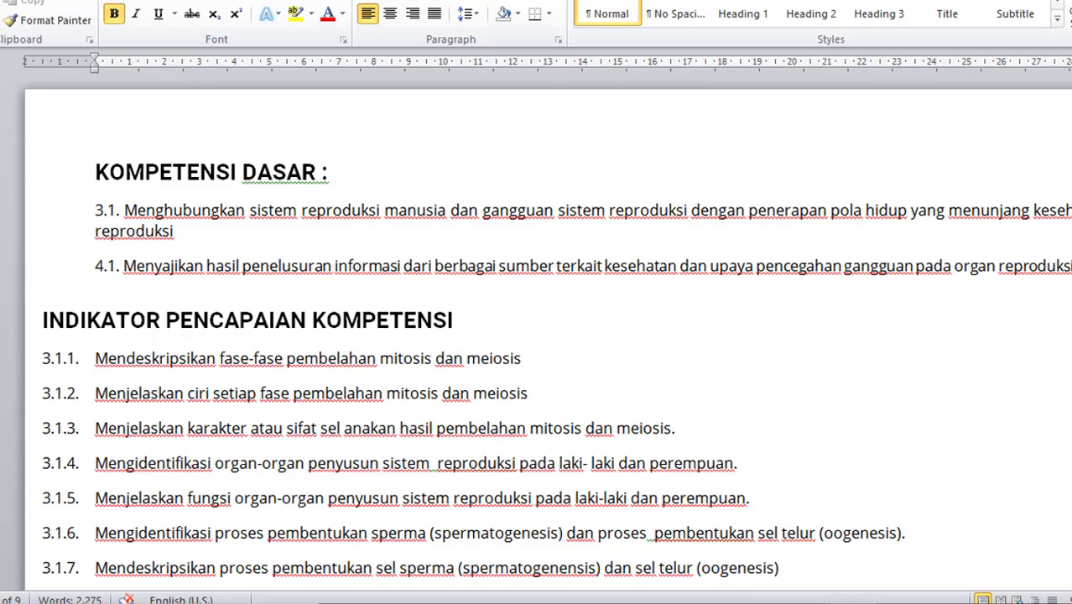
scroll(537, 336, down, 10)
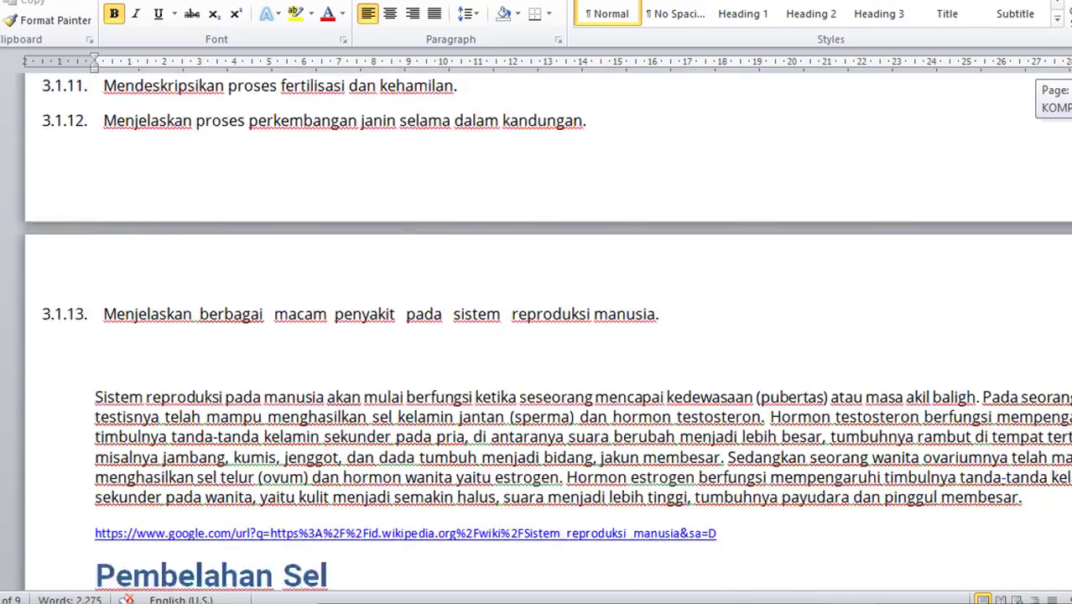
scroll(537, 335, up, 4)
scroll(537, 336, up, 5)
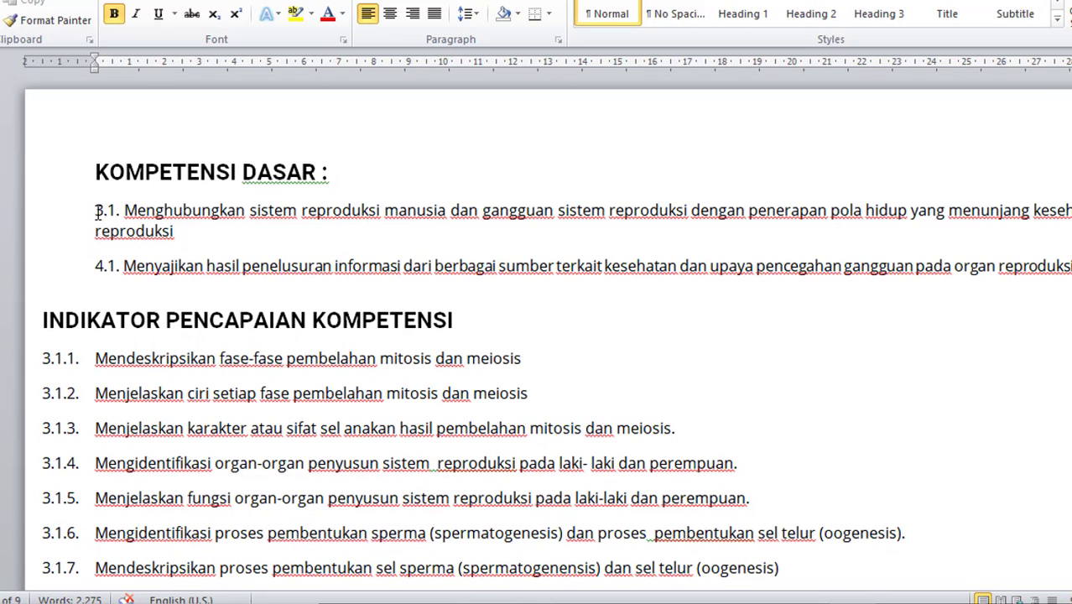
key(shift+Right)
click(242, 173)
drag(97, 172, 1050, 248)
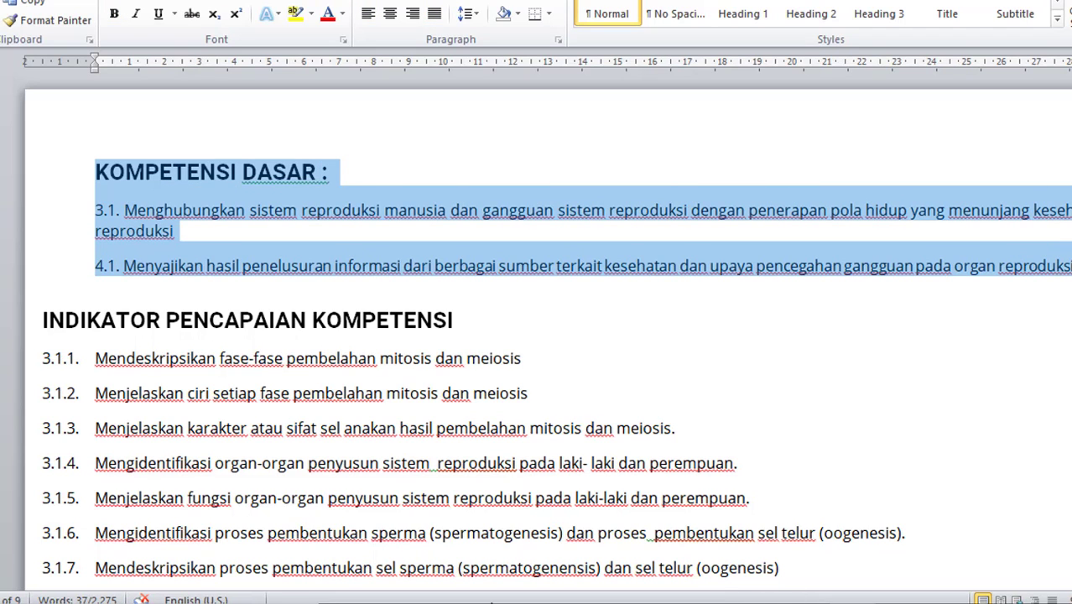
Return to the site, replace the text box's heading with the copied KOMPETENSI DASAR passage, and delete the leftover list number beneath it
key(alt+Tab)
click(292, 395)
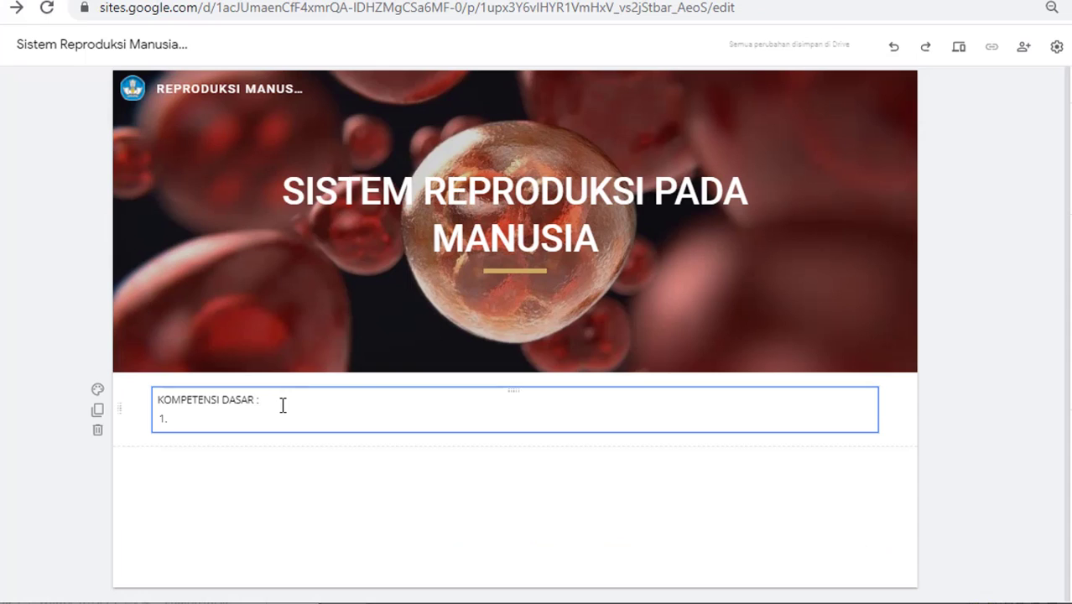
click(282, 404)
drag(156, 400, 204, 420)
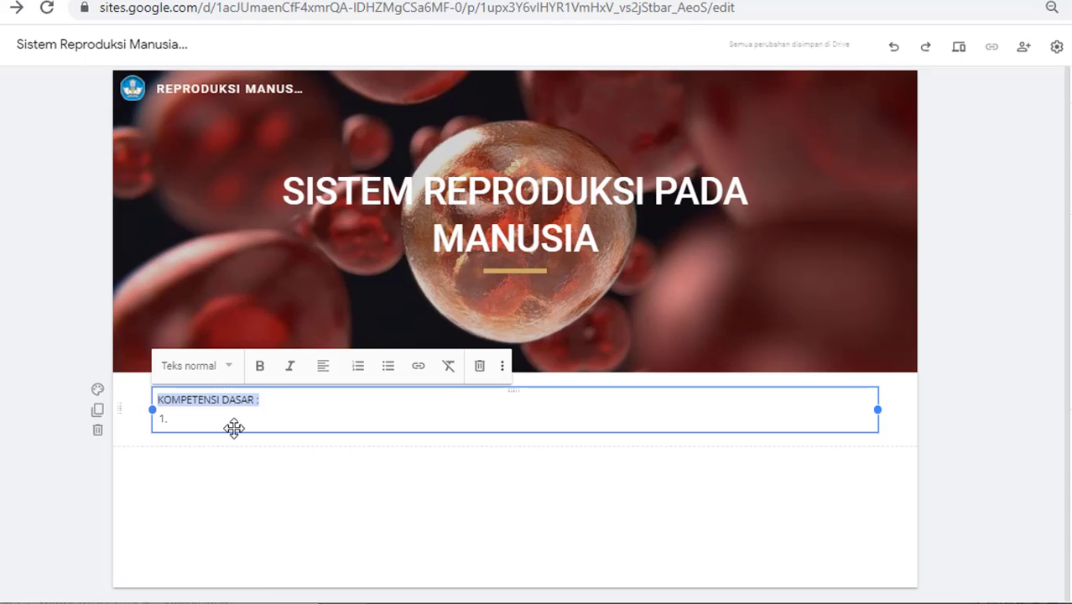
text(KOMPETENSI DASAR : 3.1. Menghubungkan sistem reproduksi manusia dan gangguan sistem reproduksi dengan penerapan pola hidup yang menunjang kesehatan reproduksi 4.1. Menyajikan hasil penelusuran informasi dari berbagai sumber terkait kesehatan dan upaya pencegahan gangguan pada organ reproduksi)
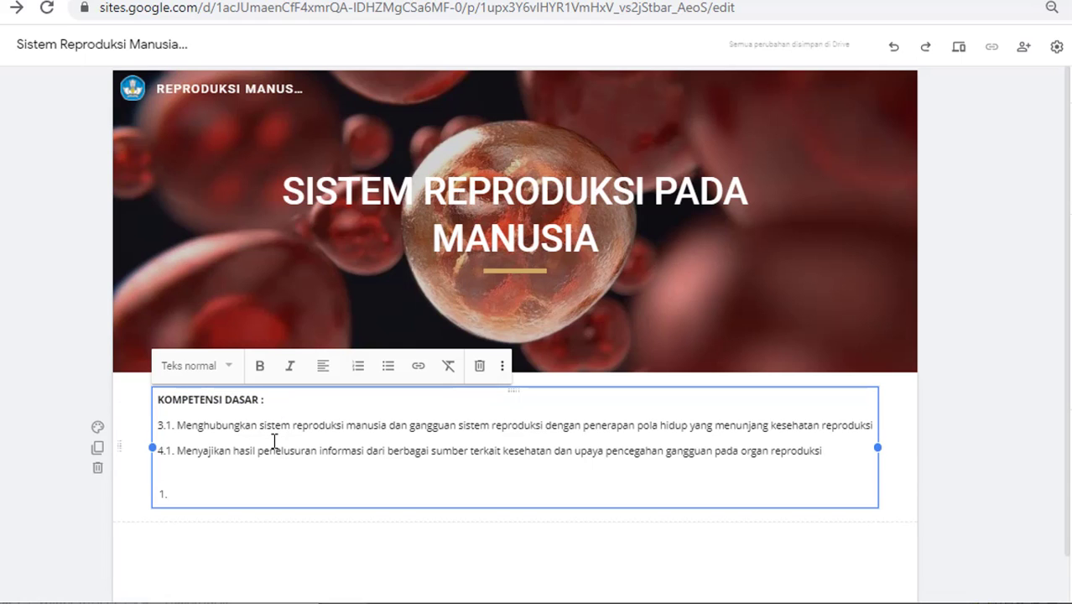
key(BackSpace)
key(BackSpace)
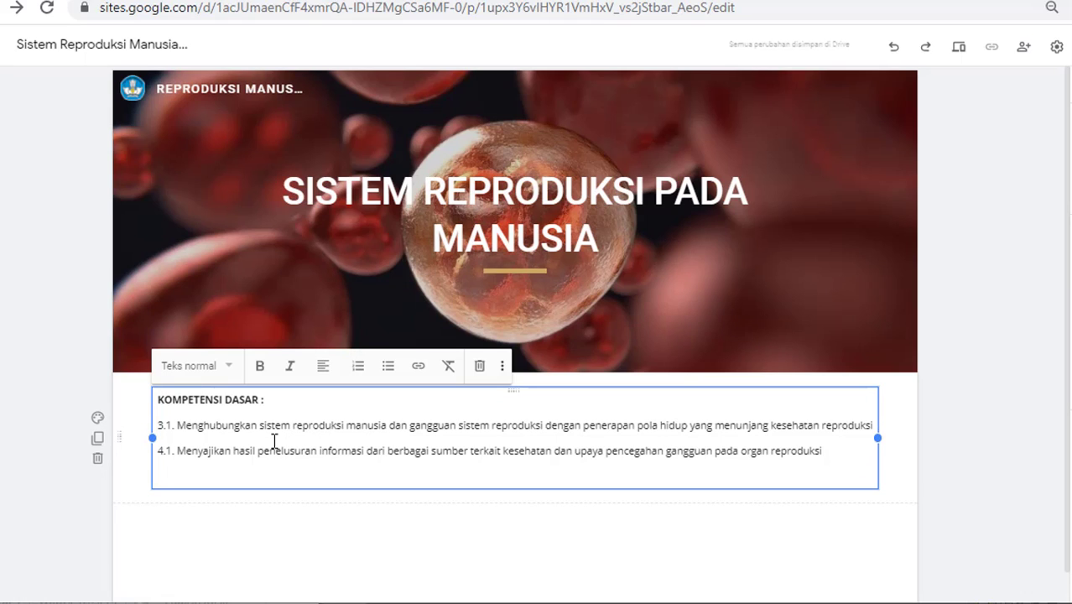
click(242, 550)
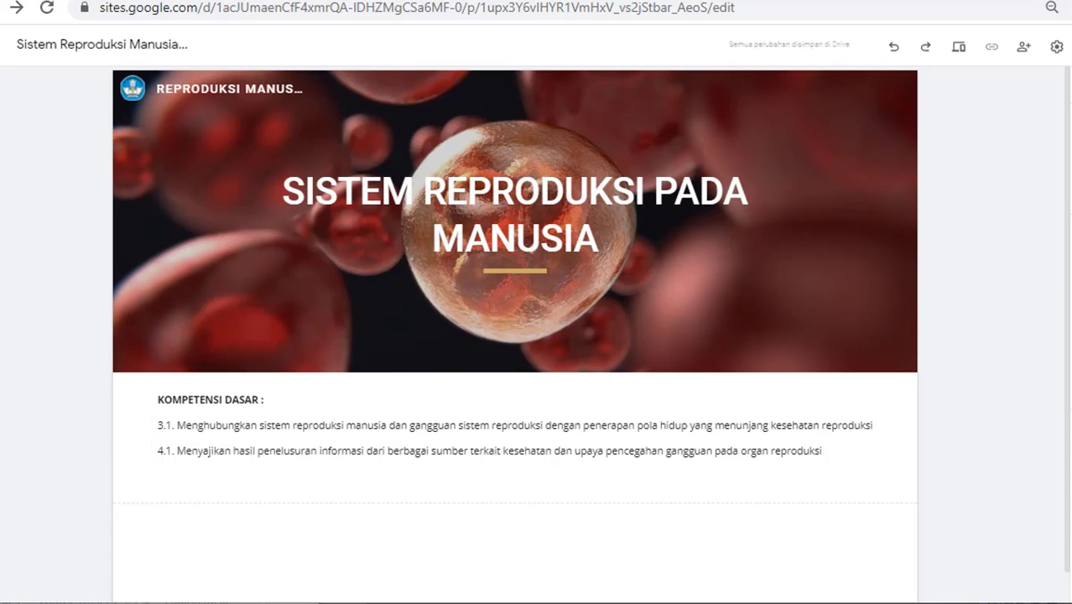
Add a second text box below KOMPETENSI DASAR and paste indicators 3.1.1 to 3.1.13 into it from the Word document
click(398, 442)
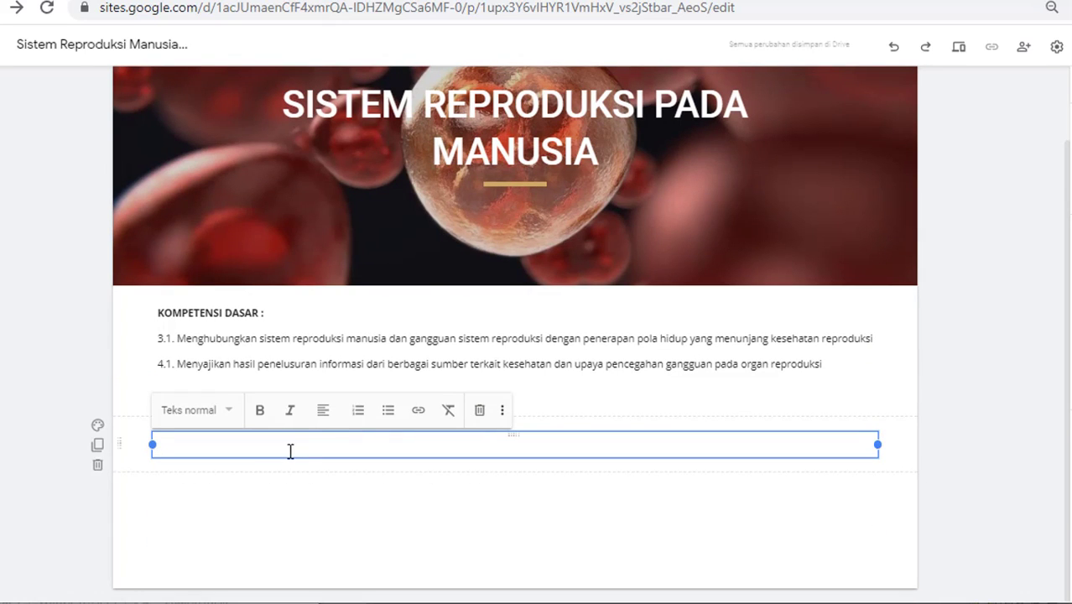
key(alt+Tab)
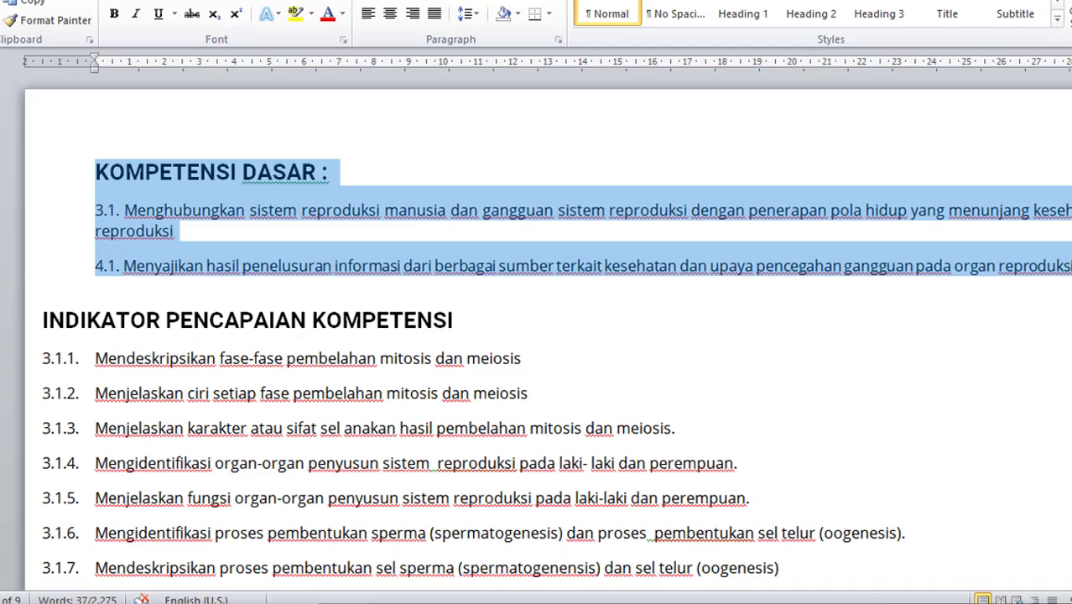
click(147, 319)
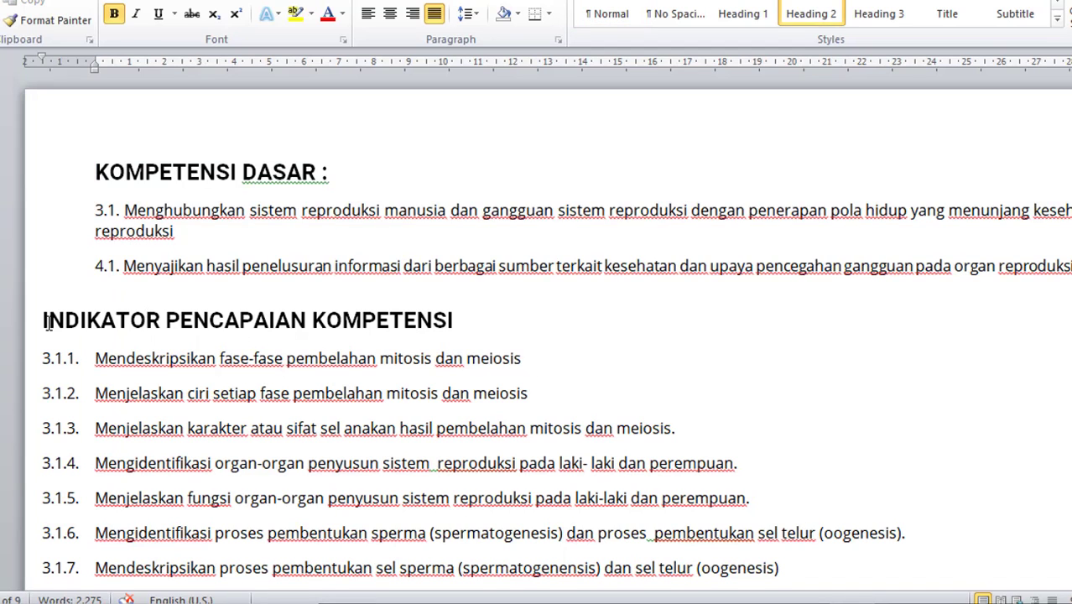
drag(44, 320, 663, 397)
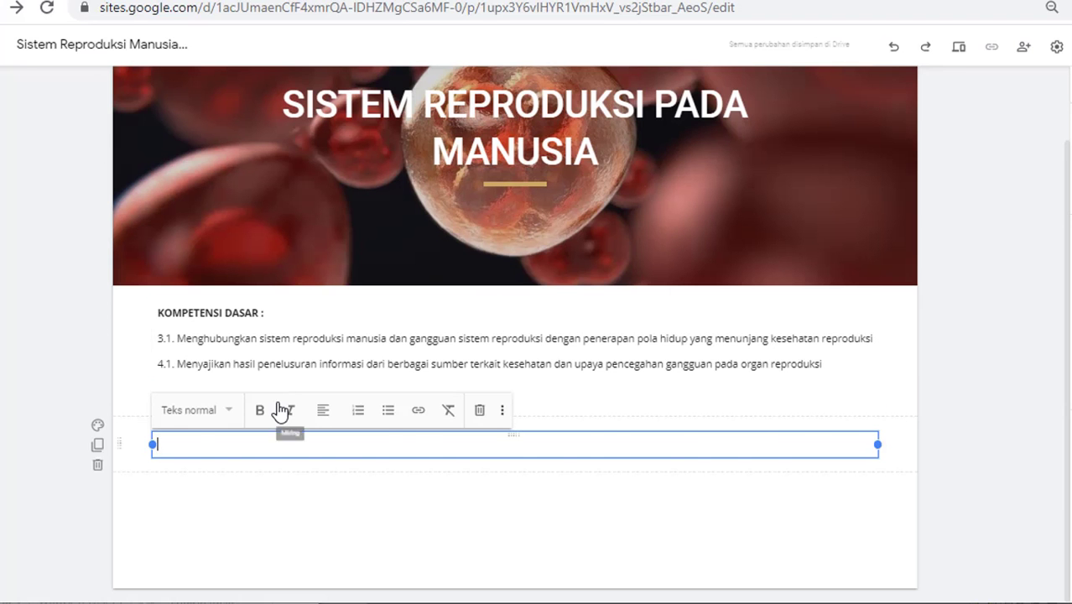
text(3.1.1.	Mendeskripsikan fase-fase pembelahan mitosis dan meiosis 3.1.2.	Menjelaskan ciri setiap fase pembelahan mitosis dan meiosis 3.1.3.	Menjelaskan karakter atau sifat sel anakan hasil pembelahan mitosis dan meiosis. 3.1.4.	Mengidentifikasi organ-organ penyusun sistem  reproduksi pada laki- laki dan perempuan. 3.1.5.	Menjelaskan fungsi organ-organ penyusun sistem reproduksi pada laki-laki dan perempuan. 3.1.6.	Mengidentifikasi proses pembentukan sperma (spermatogenesis) dan proses  pembentukan sel telur (oogenesis). 3.1.7.	Mendeskripsikan proses pembentukan sel sperma (spermatogenensis) dan sel telur (oogenesis) 3.1.8.	Mendeskripsikan siklus menstruasi yang terjadi pada dinding rahim 3.1.9.	Menjelaskan jenis dan fungsi hormon yang berperan pada siklus menstruasi. 3.1.10.	Membuat grafik level hormon dalam siklus menstruasi. 3.1.11.	Mendeskripsikan proses fertilisasi dan kehamilan. 3.1.12.	Menjelaskan proses perkembangan janin selama dalam kandungan. 3.1.13.	Menjelaskan berbagai macam penyakit pada sistem reproduksi manusia.)
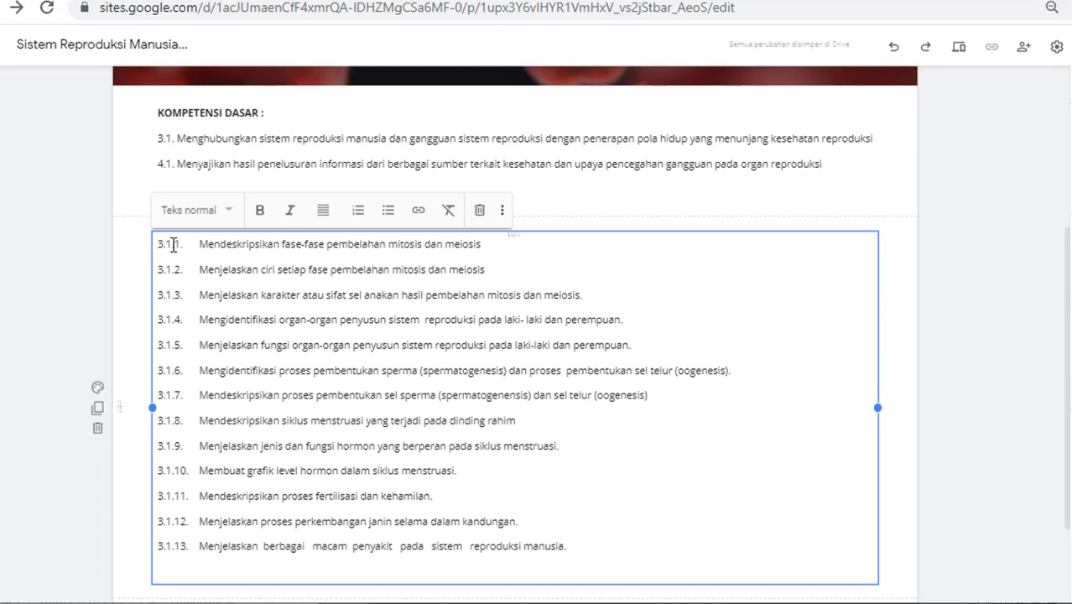
Insert the heading line "INDIKATOR PENCAPAIAN KOMPETENSI :" above indicator 3.1.1
key(Return)
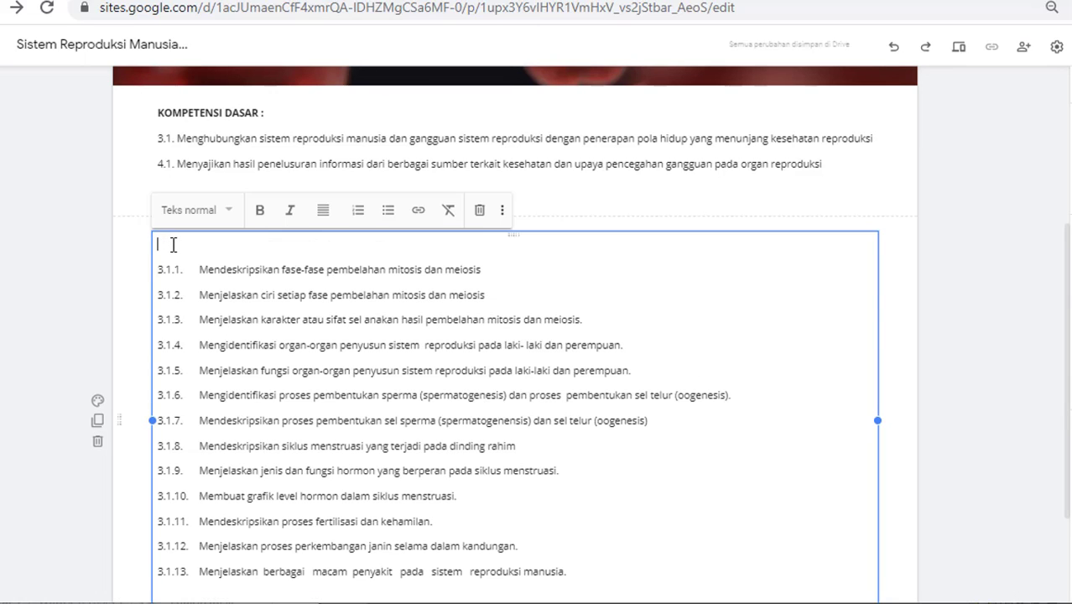
text(indikator)
key(BackSpace)
key(BackSpace)
key(BackSpace)
key(BackSpace)
key(BackSpace)
key(BackSpace)
key(BackSpace)
text(INDIKATOR PEND)
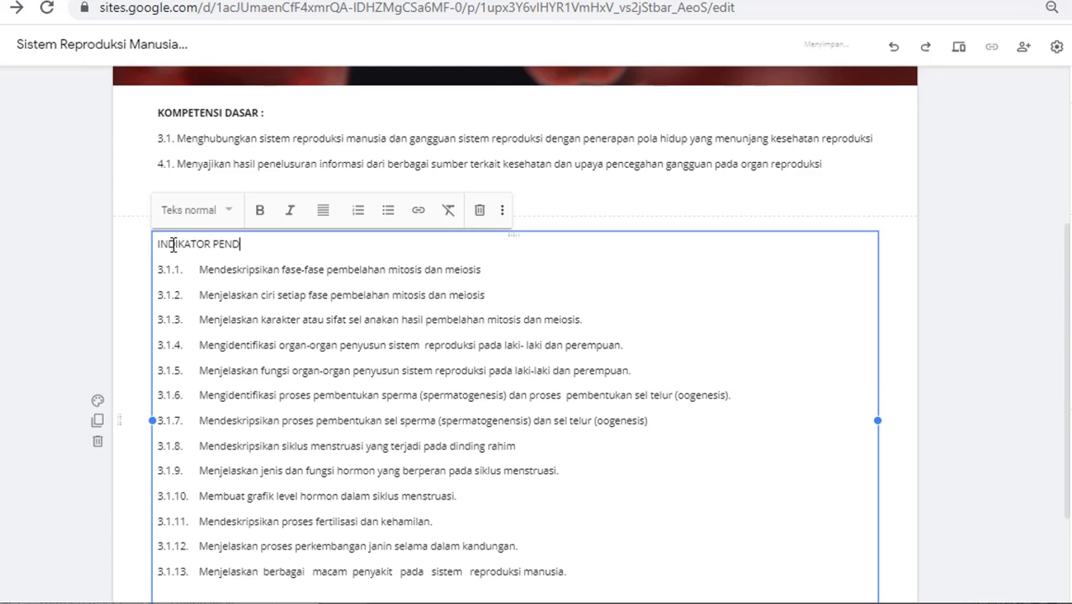
text(A)
key(BackSpace)
key(BackSpace)
text(CAPAIAN KOMPETENSI :)
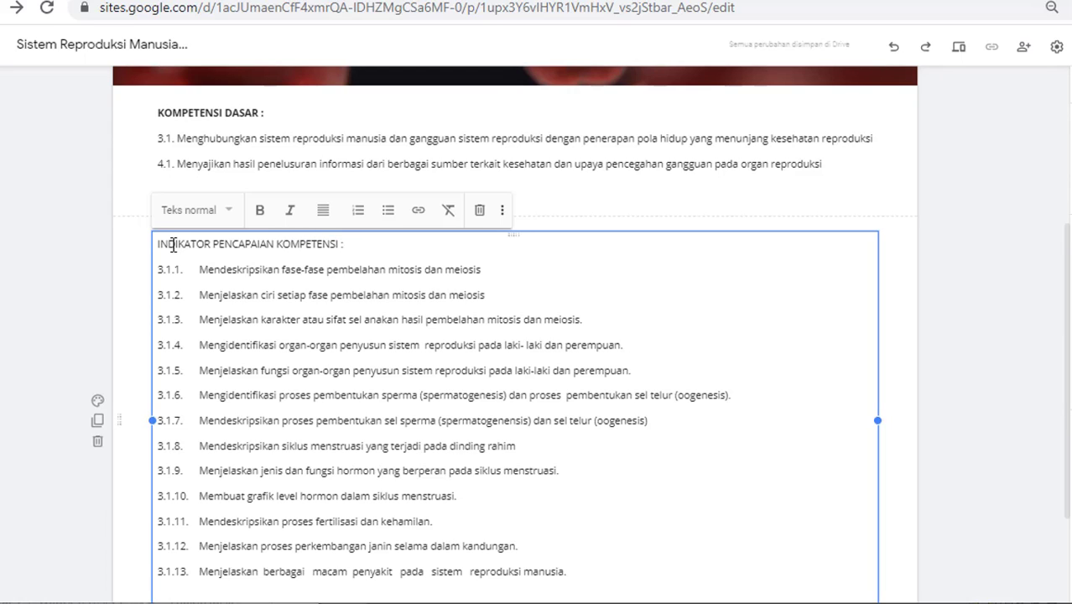
click(86, 258)
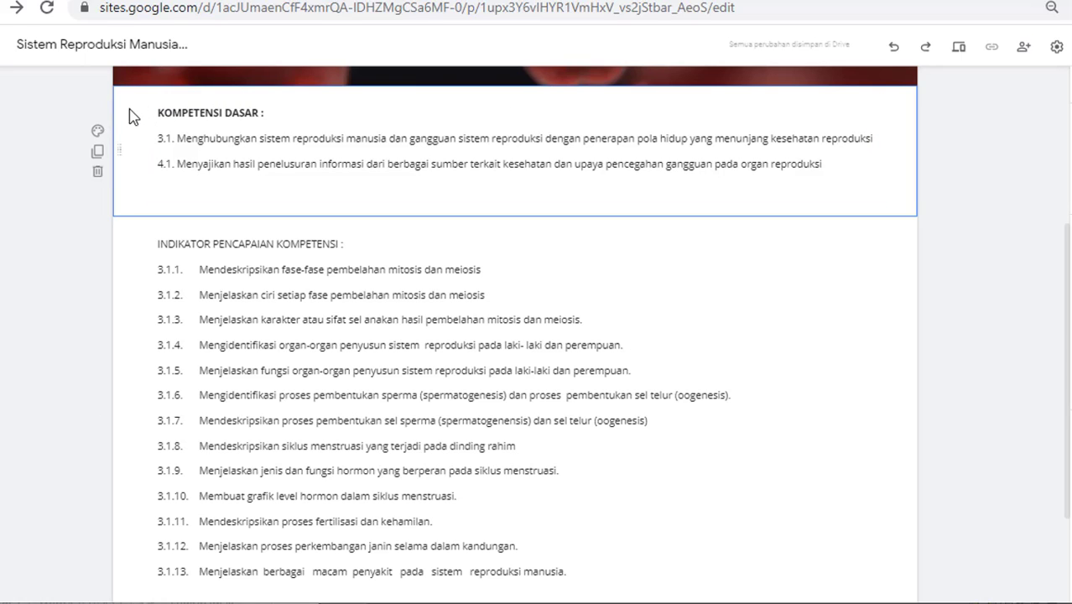
Give the KOMPETENSI DASAR section the Penekanan 2 background and set its heading to the smaller Judul style
click(98, 132)
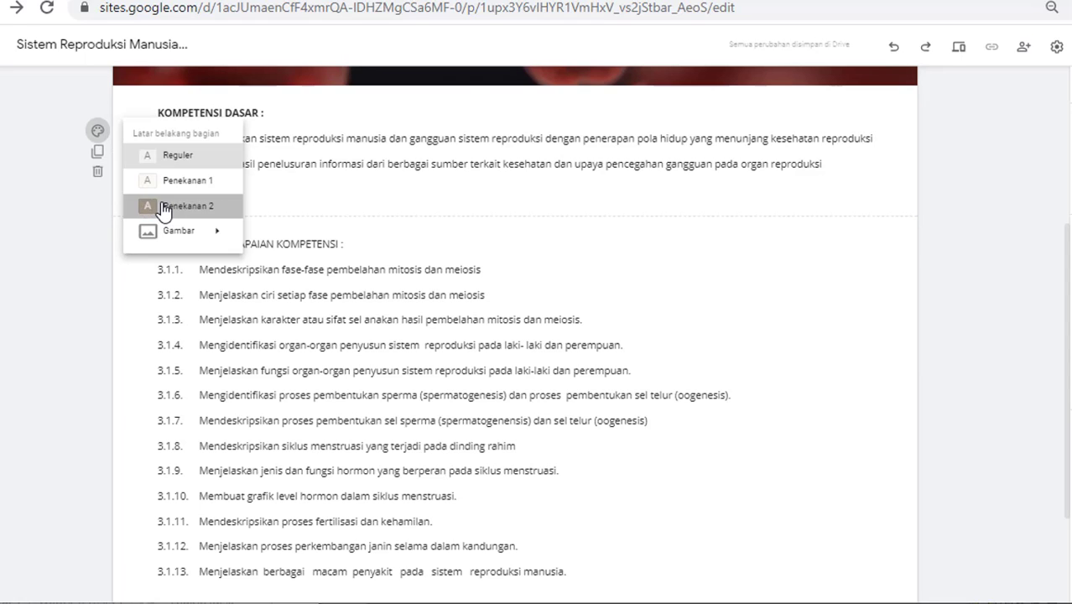
click(164, 210)
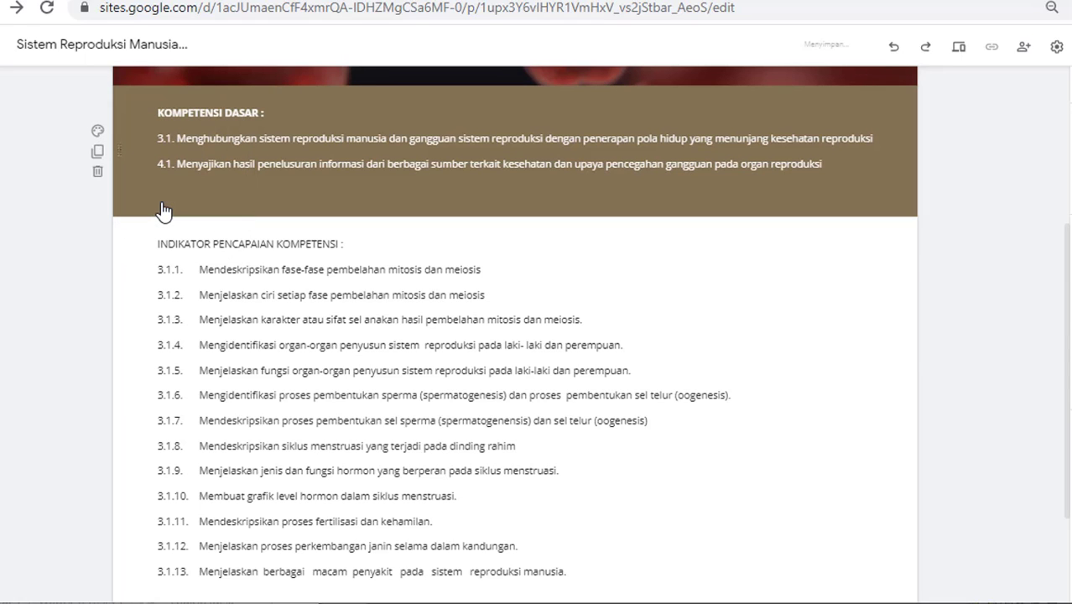
click(231, 112)
drag(268, 114, 162, 120)
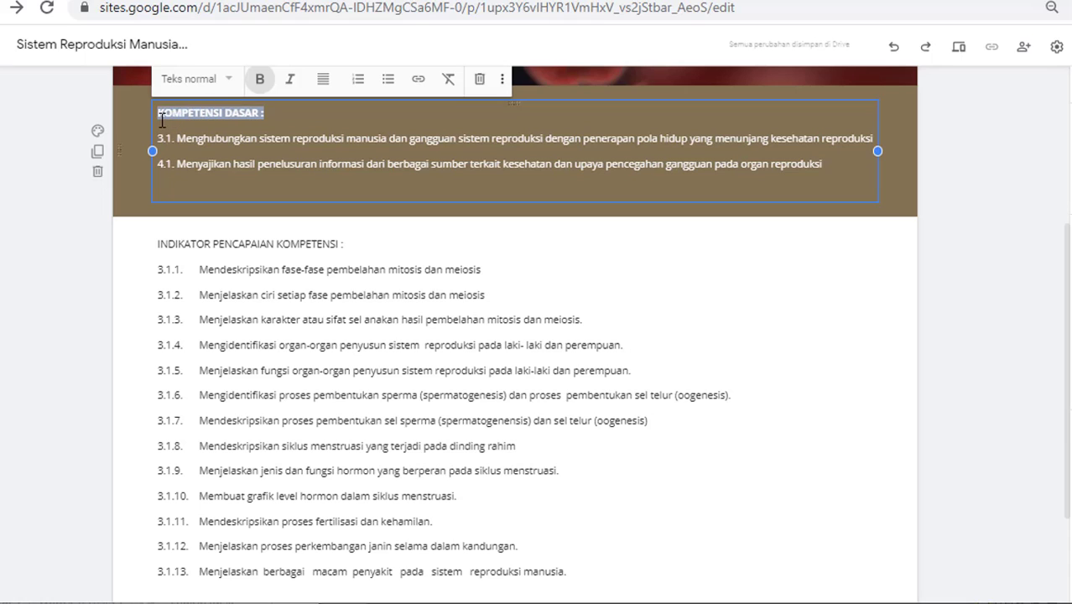
click(228, 81)
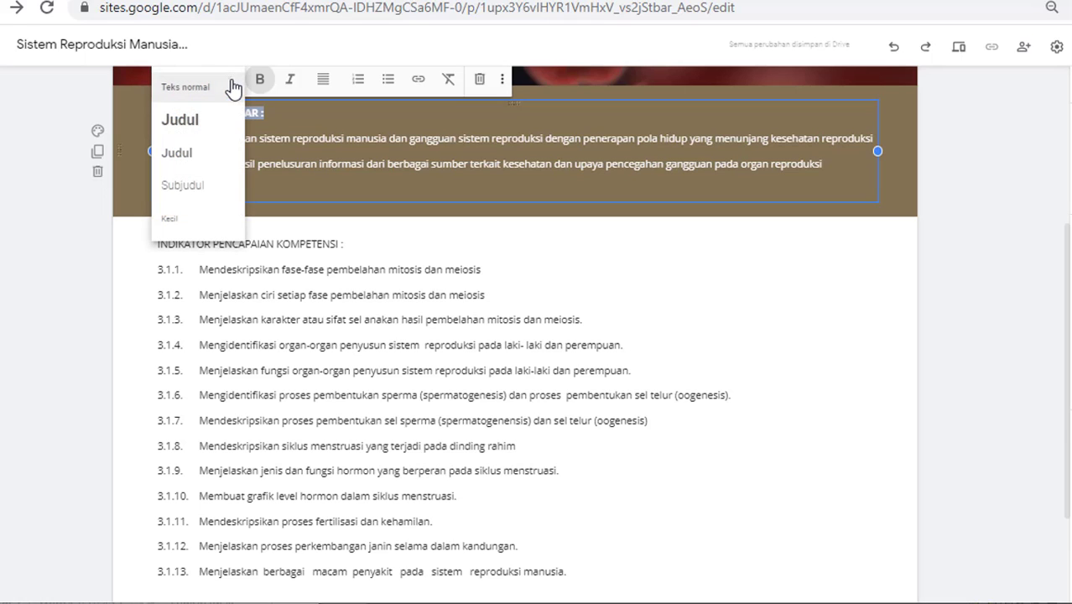
click(206, 154)
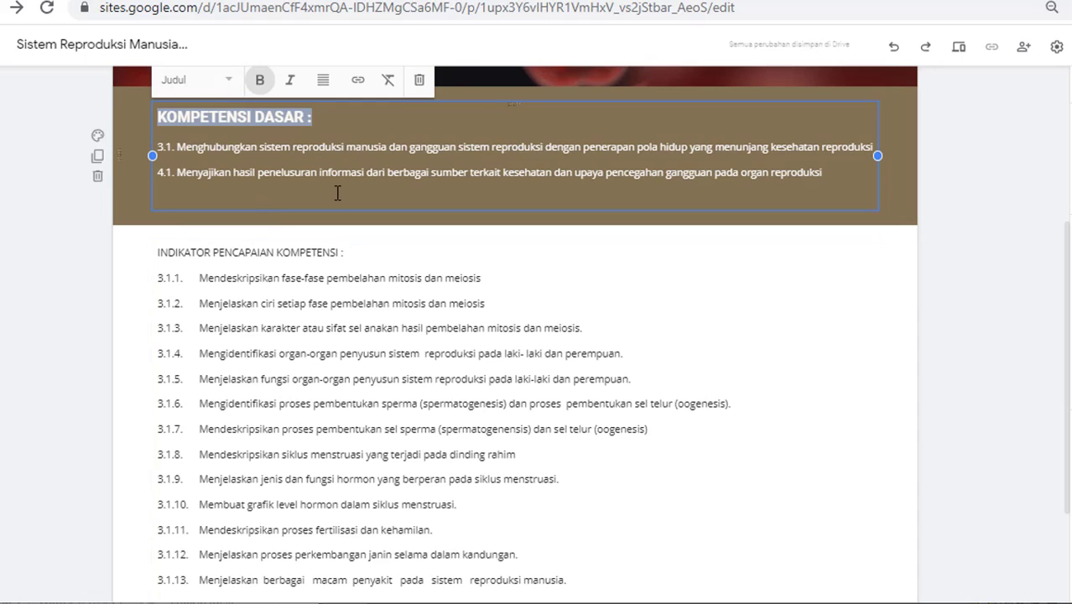
Set the "INDIKATOR PENCAPAIAN KOMPETENSI :" line to the smaller Judul style
drag(345, 253, 155, 251)
click(231, 225)
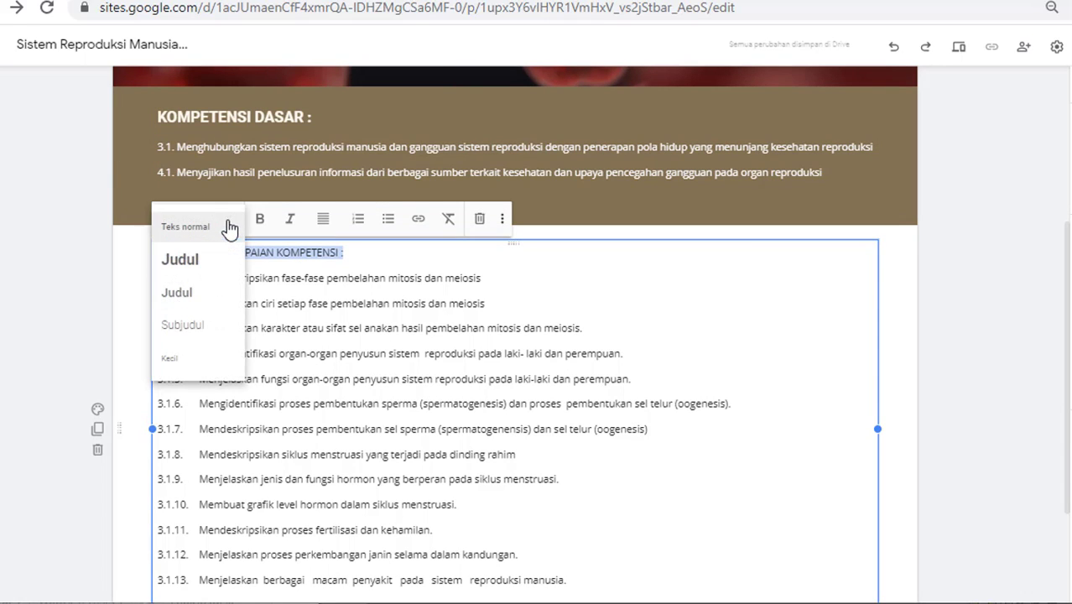
click(210, 295)
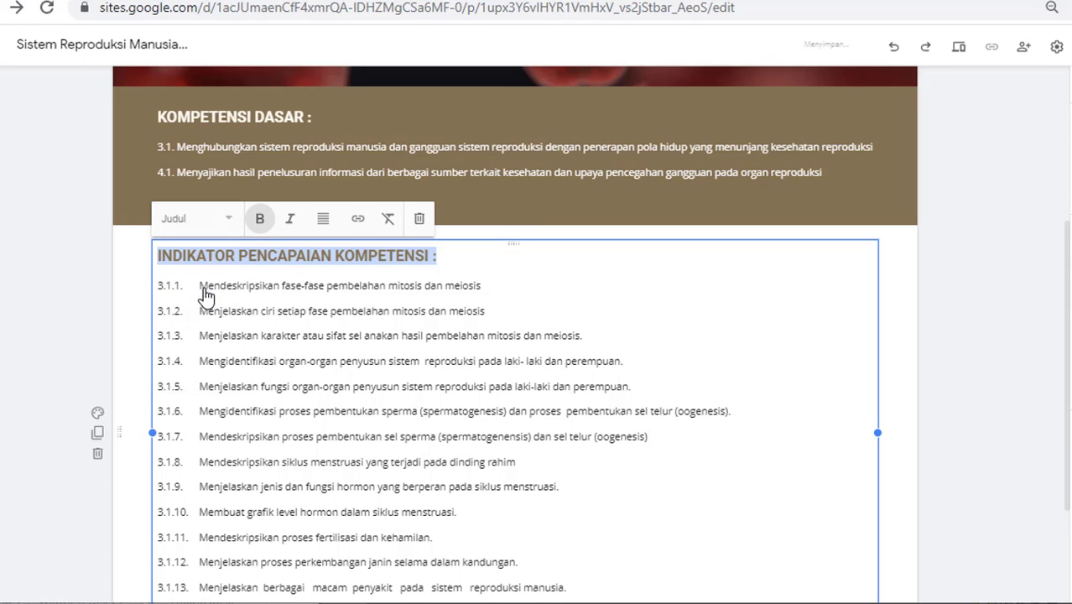
click(74, 297)
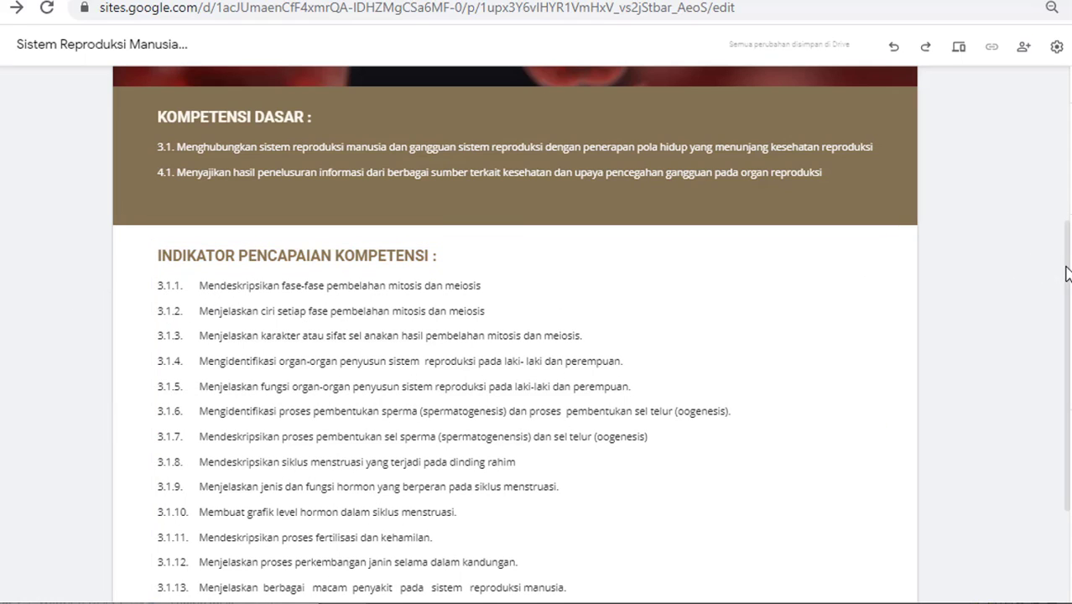
scroll(1069, 317, down, 1)
scroll(1069, 317, down, 1)
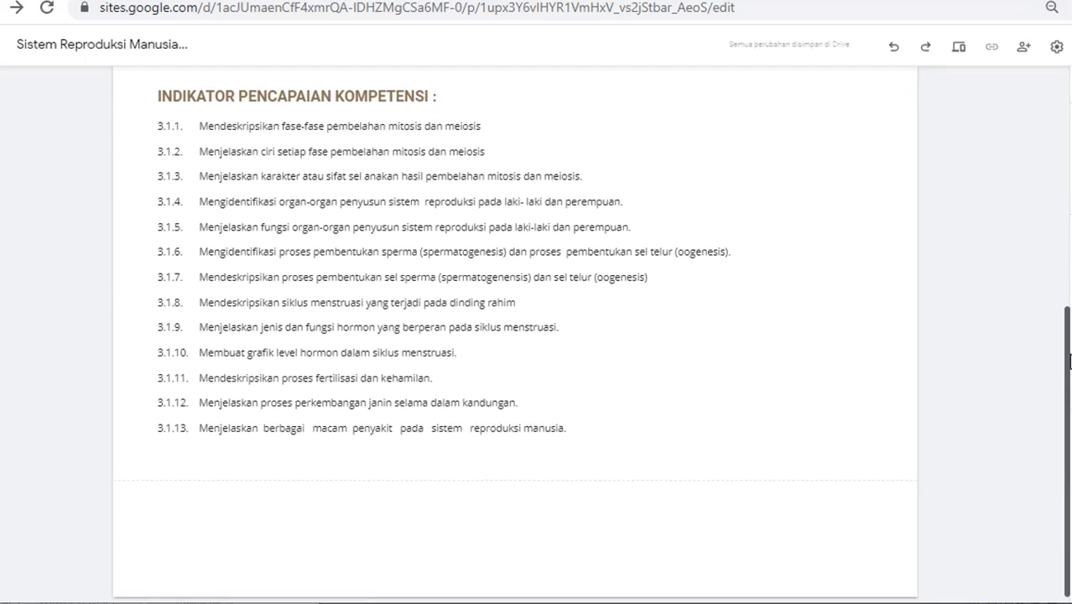
scroll(1062, 234, up, 4)
scroll(1054, 134, up, 1)
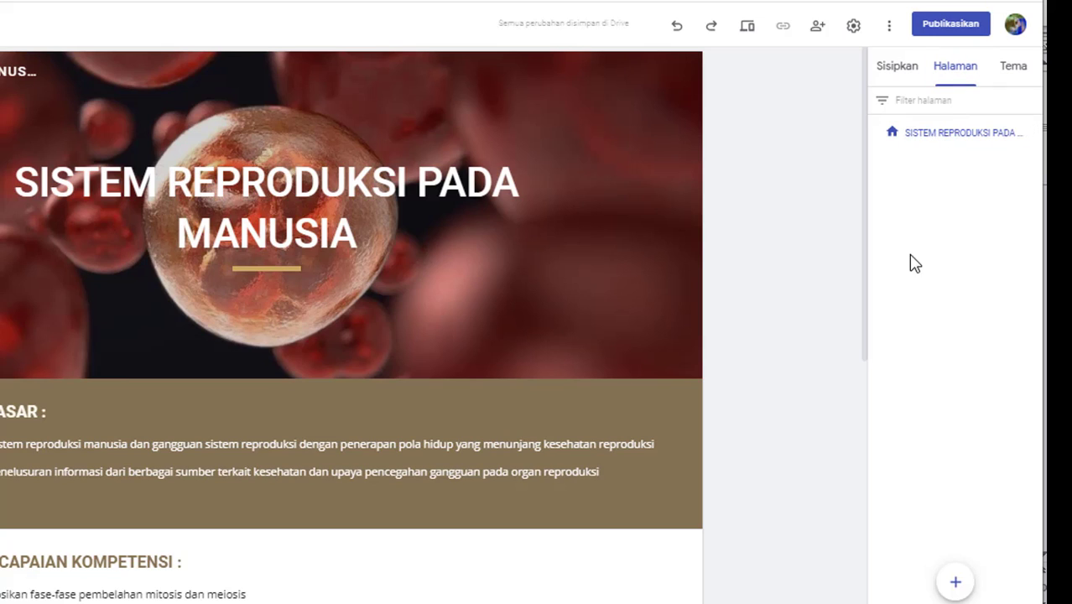
Check the page plan in the DESAIN INTERAKSI Word document and create a new site page named PEMBELAHAN SEL
mouse_move(955, 586)
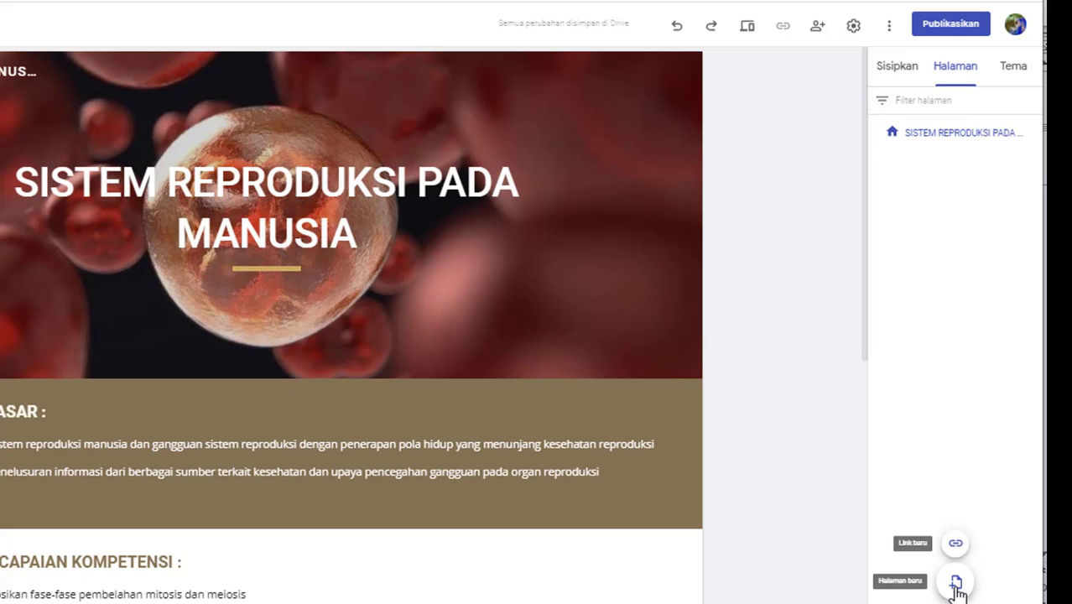
click(955, 584)
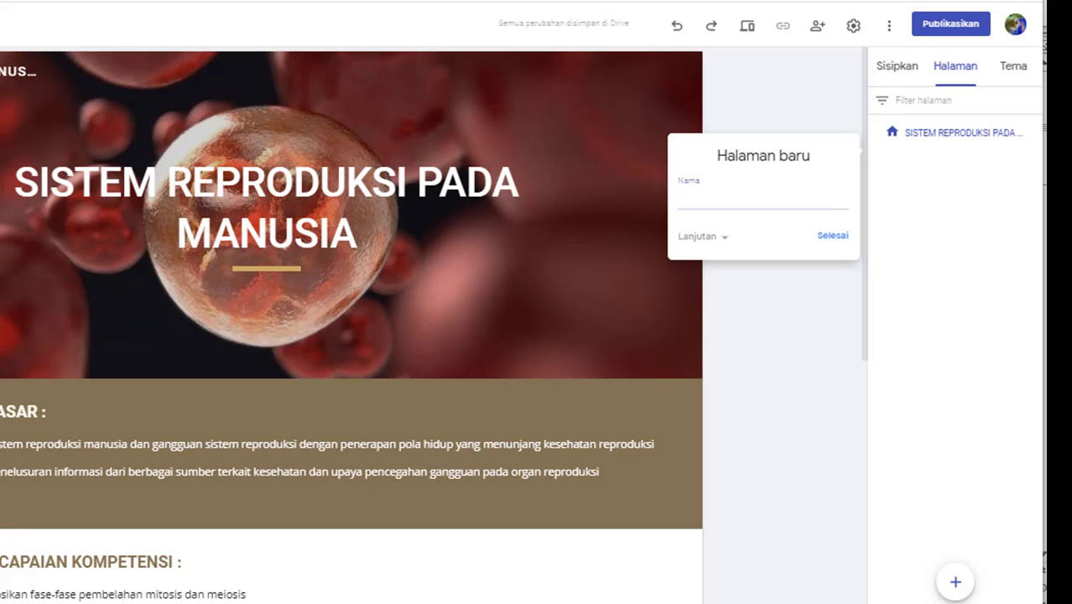
click(792, 586)
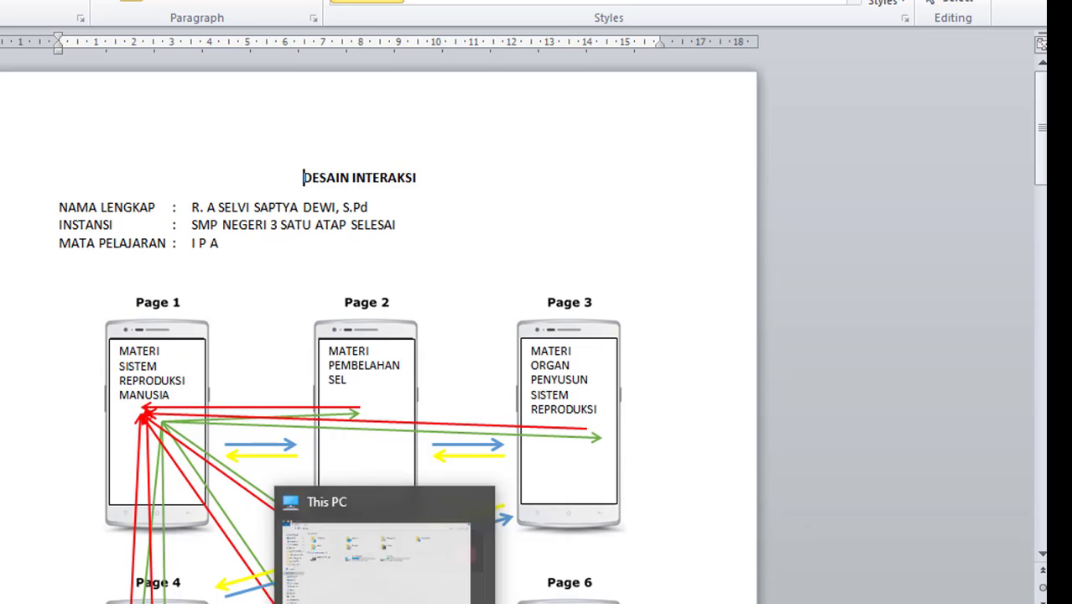
key(alt+Tab)
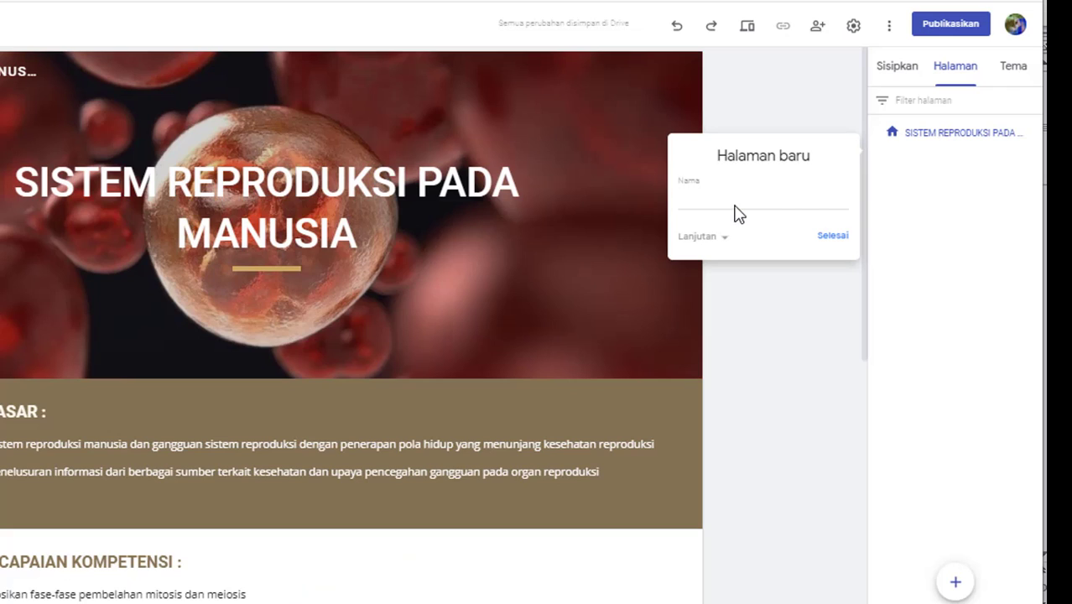
click(734, 203)
text(PEMBELAHAN SEL)
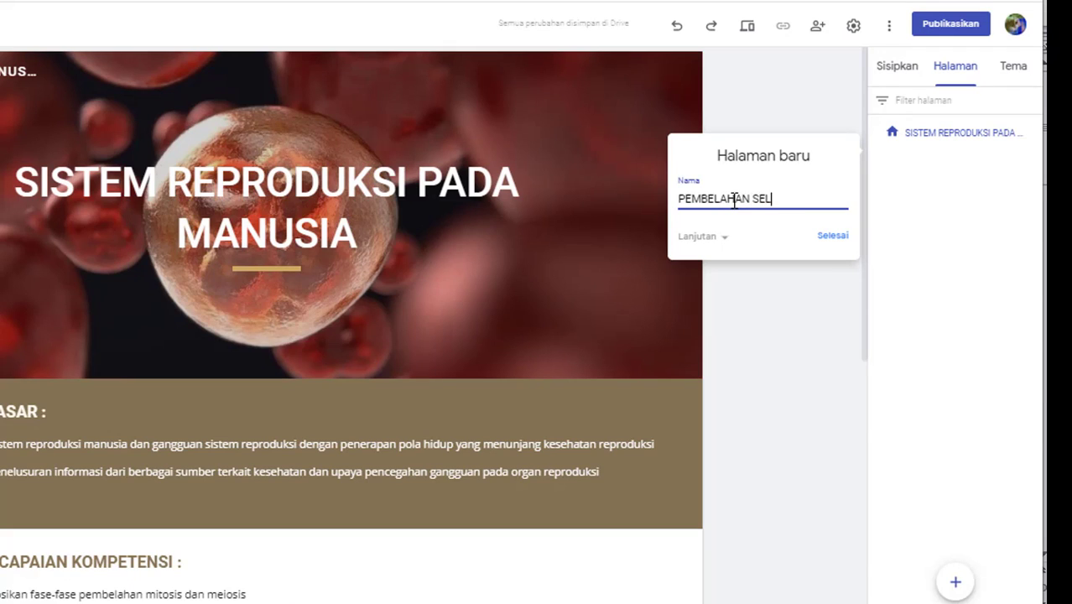
click(826, 237)
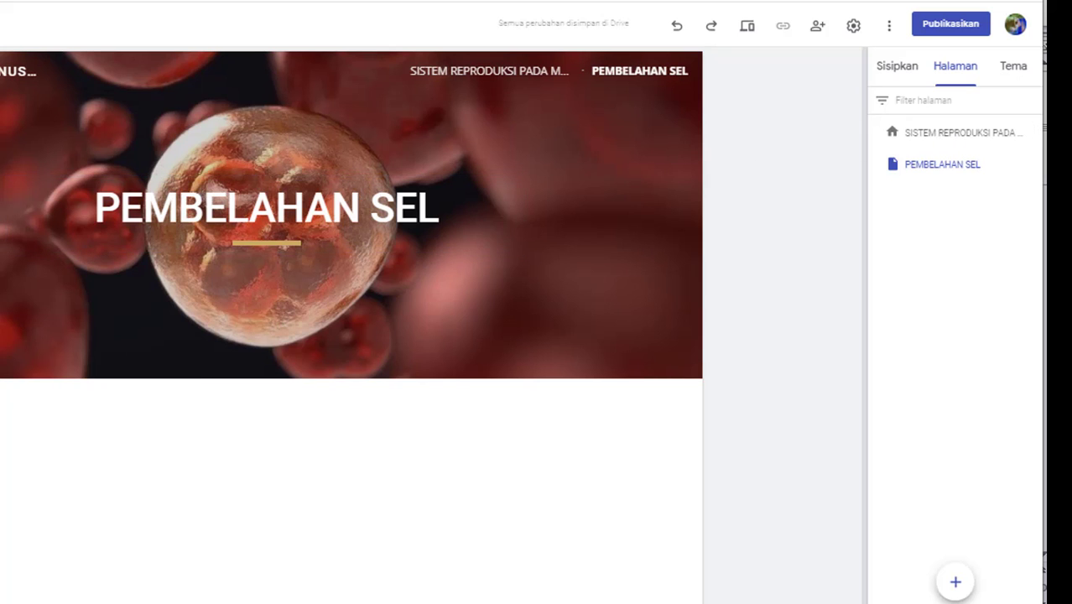
Consult the interaction design document for the following topics and create a new site page named ORGAN PENYUSUN REPRODUKSI
mouse_move(732, 603)
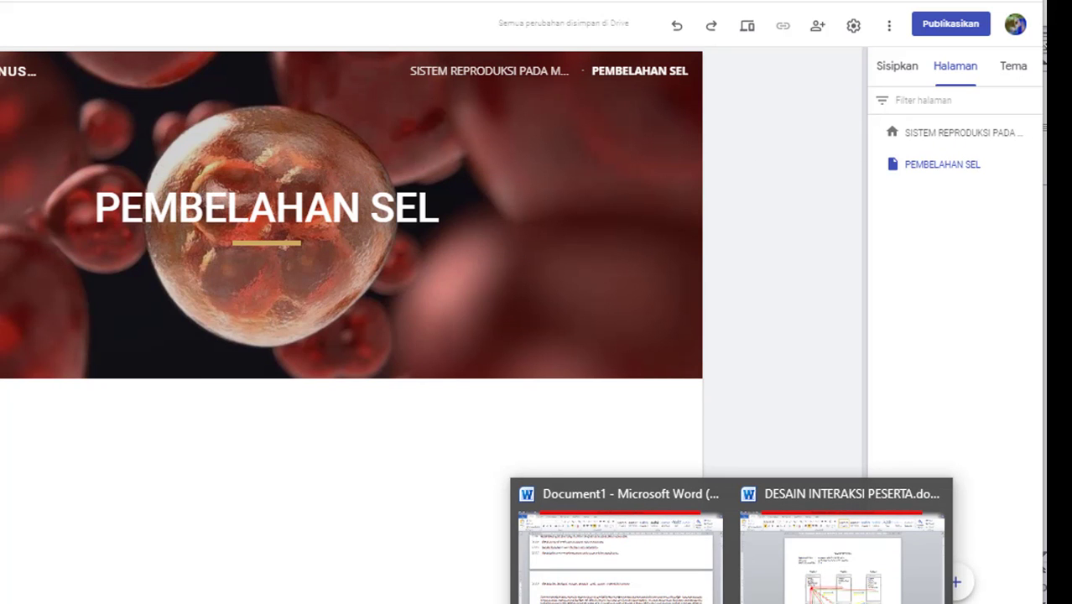
click(826, 583)
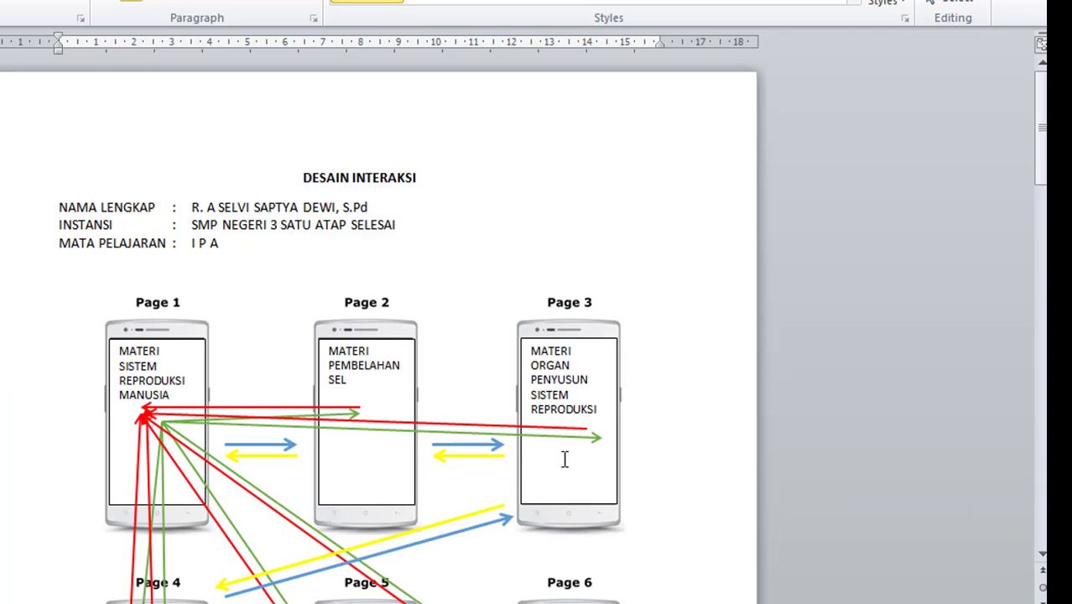
drag(1042, 159, 1046, 214)
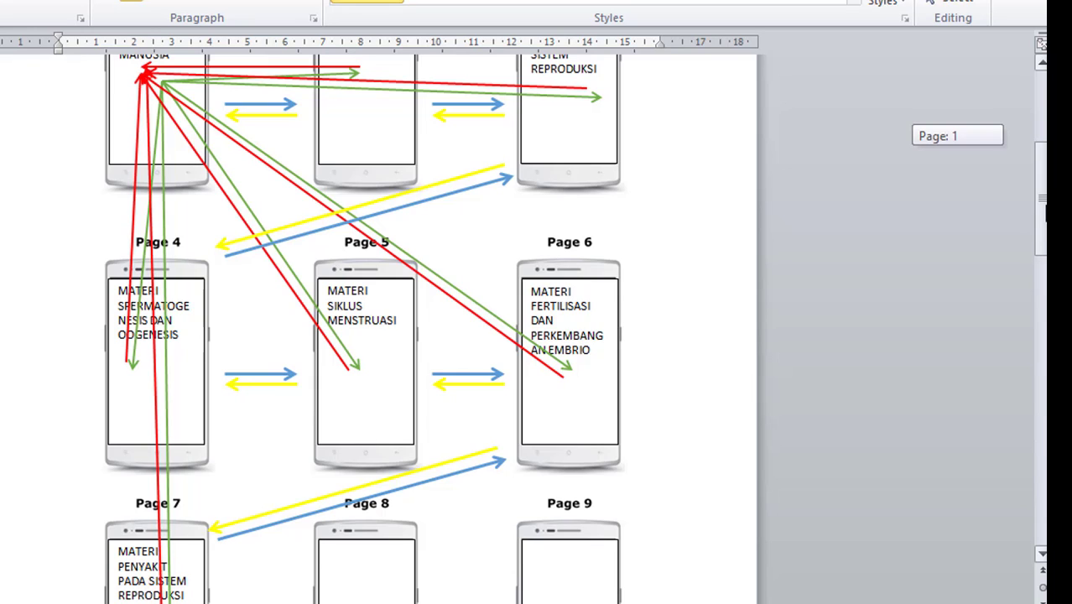
drag(1045, 210, 1045, 210)
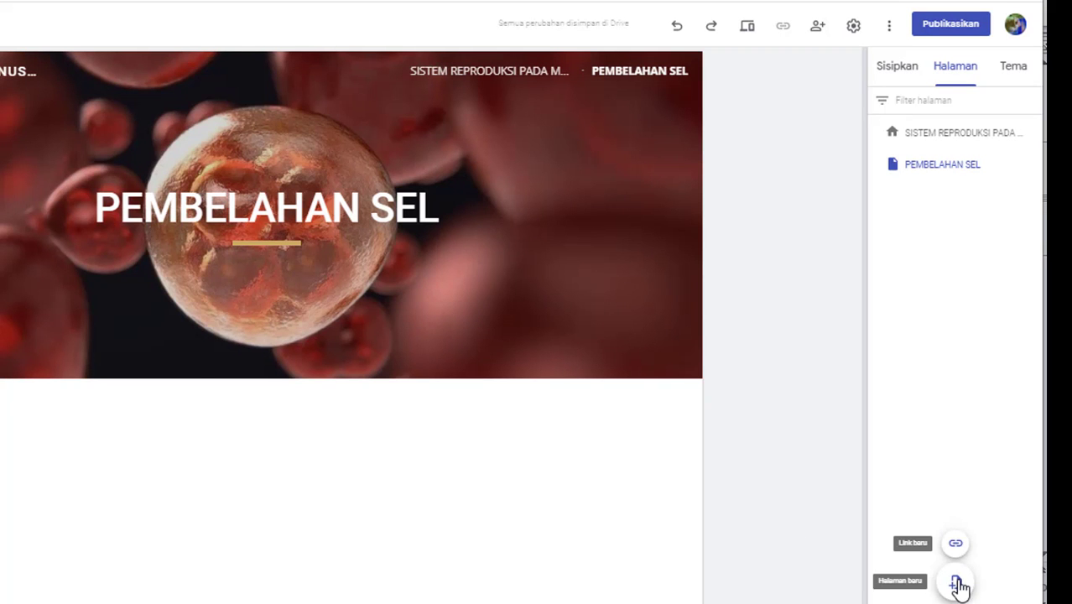
click(958, 586)
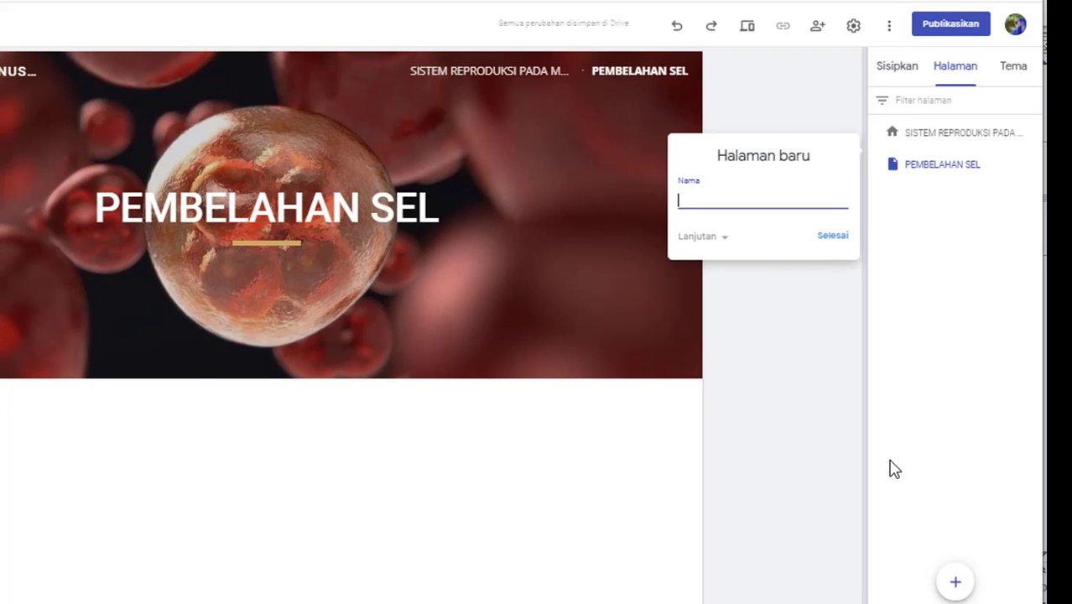
click(770, 305)
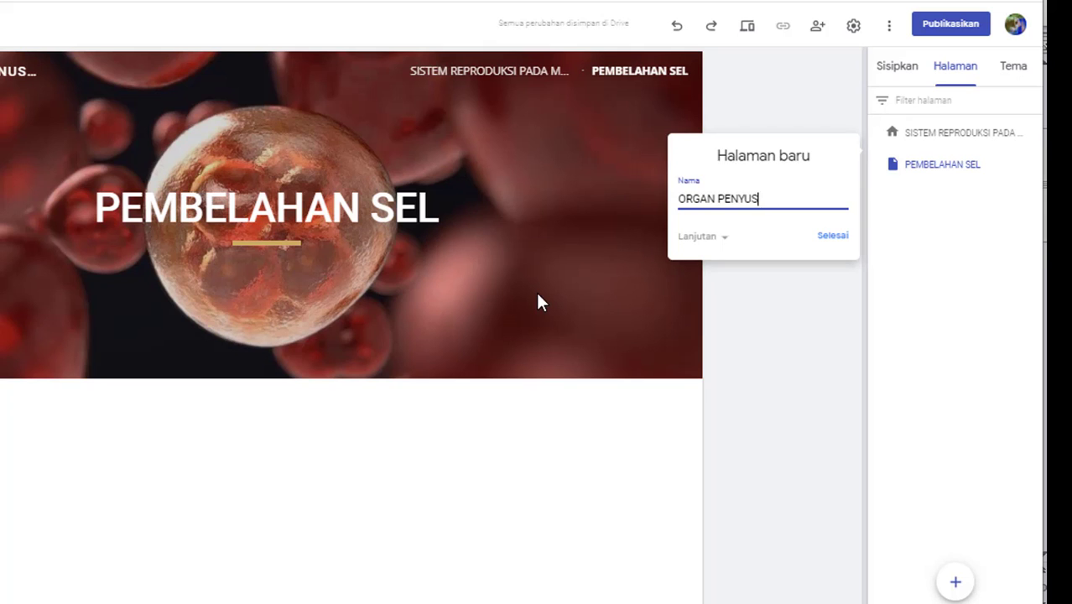
text(DUKSI)
click(831, 235)
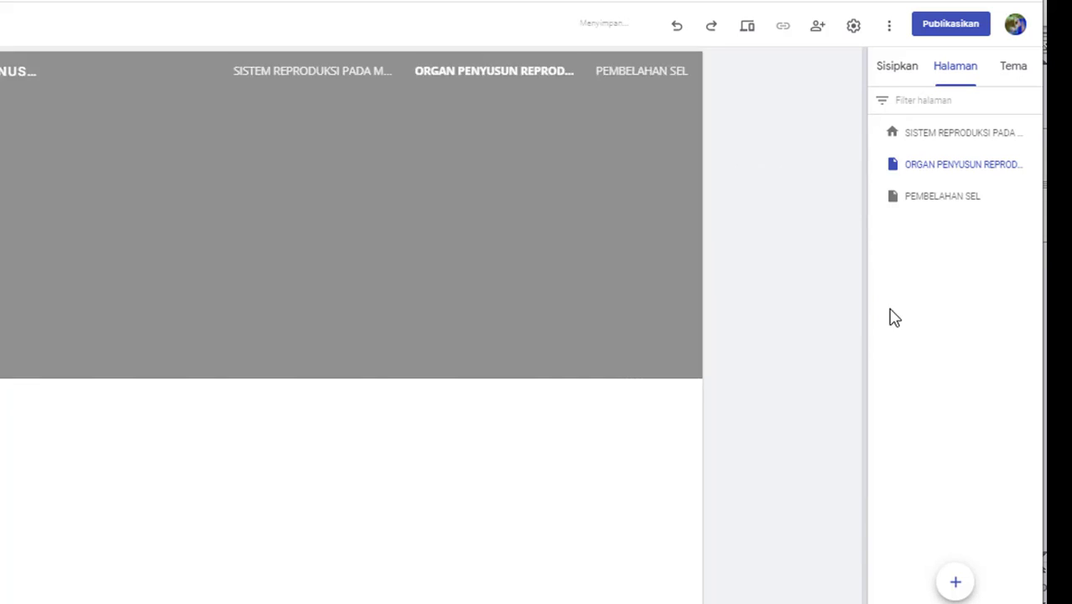
Create a new site page named SPREMATOGENESIS DAN OOGENESIS
click(957, 585)
text(S)
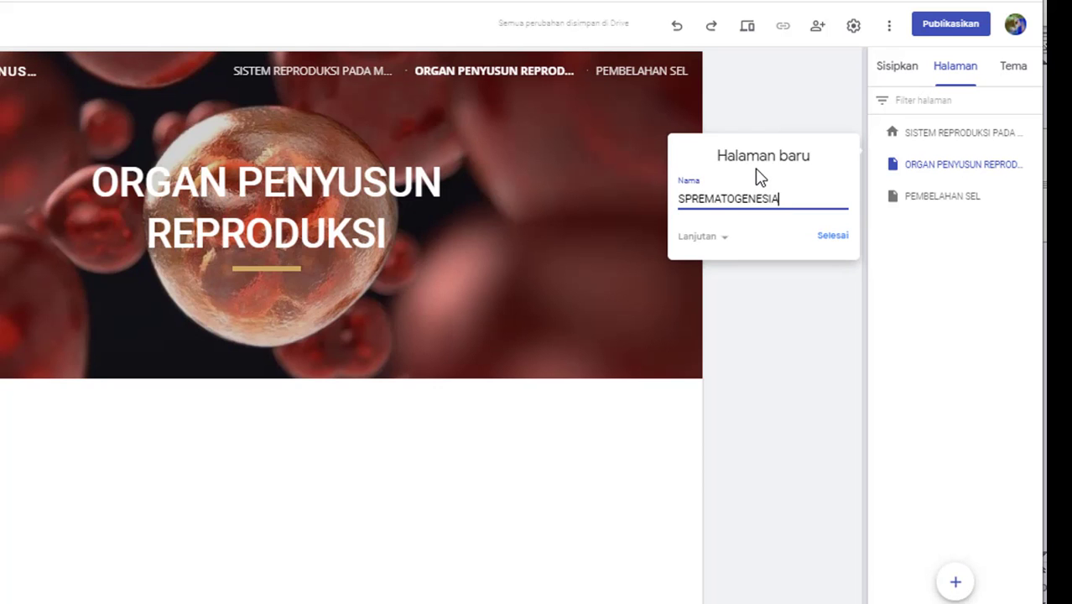
text(PREMATOGENESIS DAN OOGENESIS)
click(830, 235)
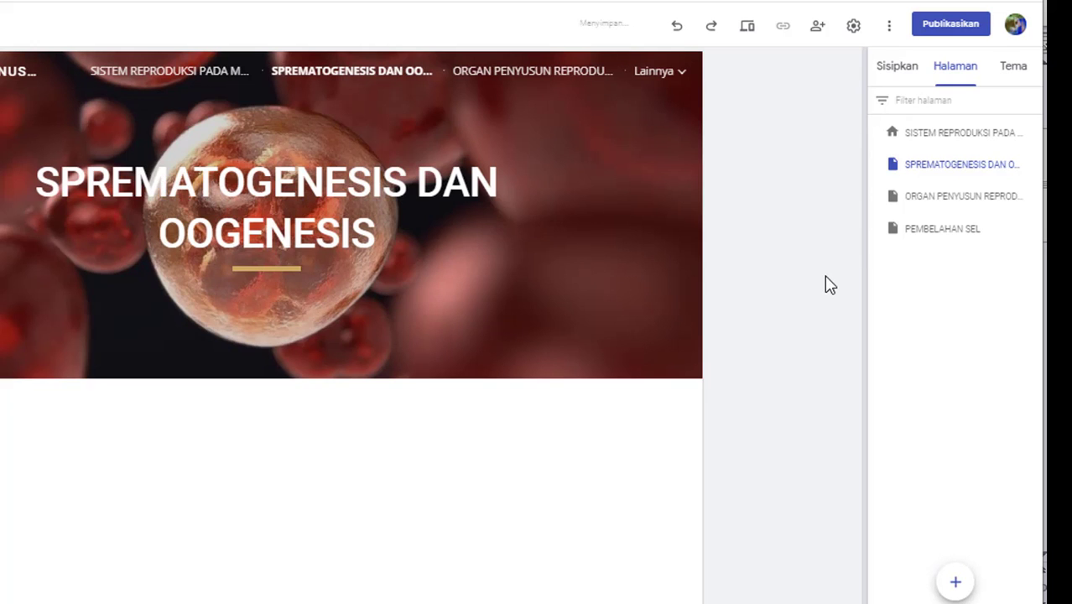
Correct the new page's name in the page list to SPERMATOGENESIS DAN OOGENESIS
double_click(921, 165)
key(BackSpace)
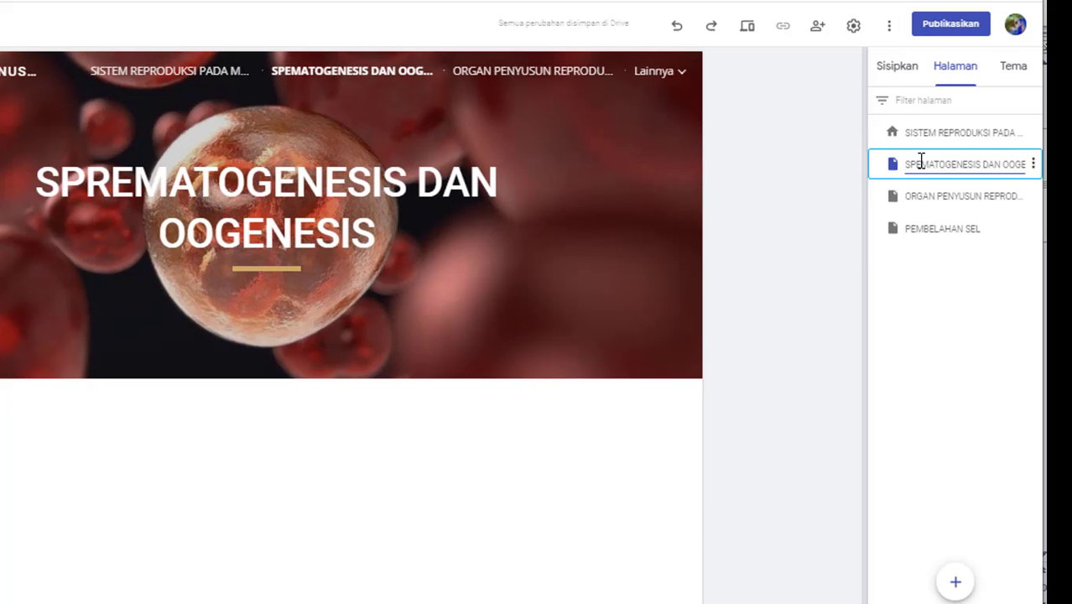
key(Right)
text(R)
click(855, 214)
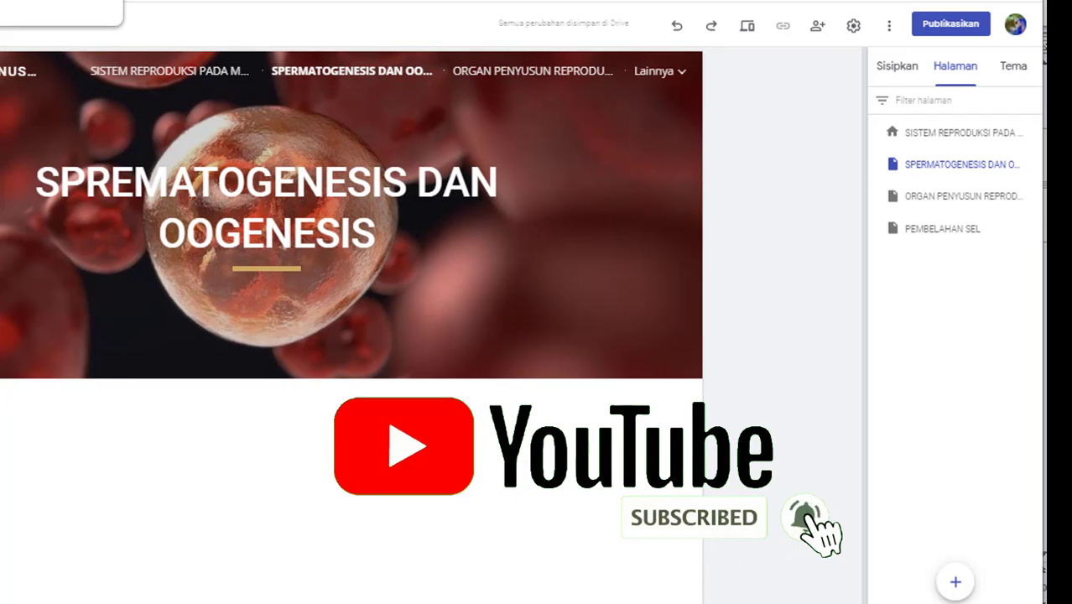
click(884, 71)
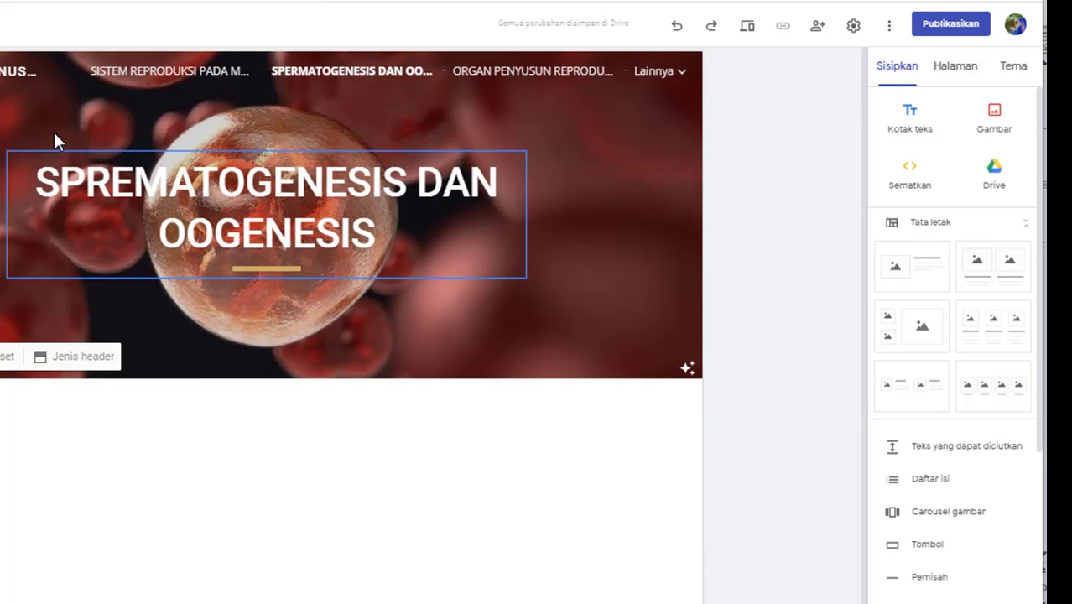
click(121, 81)
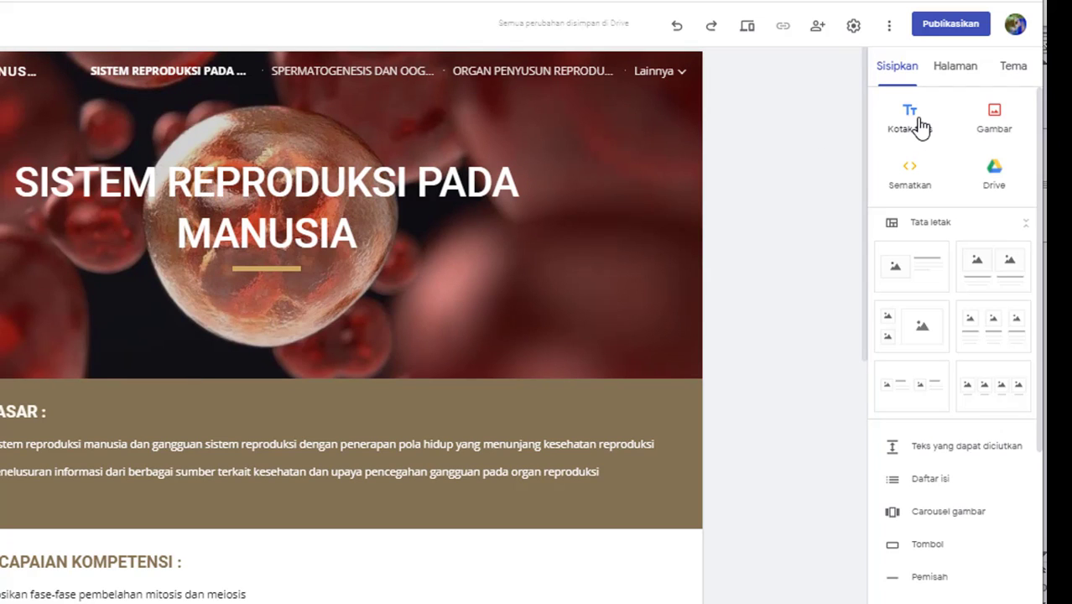
click(995, 120)
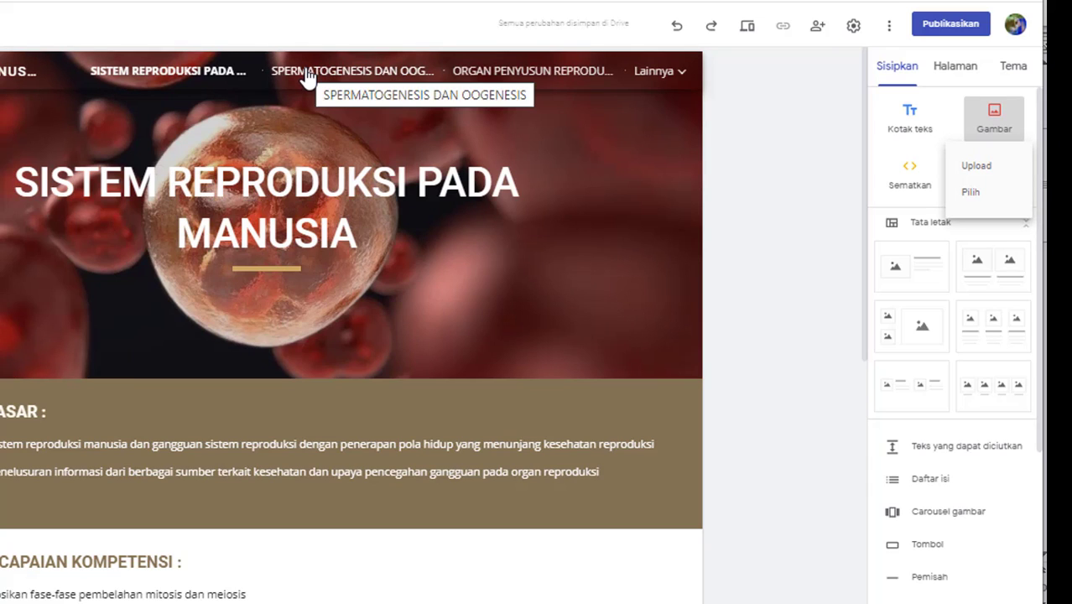
click(813, 202)
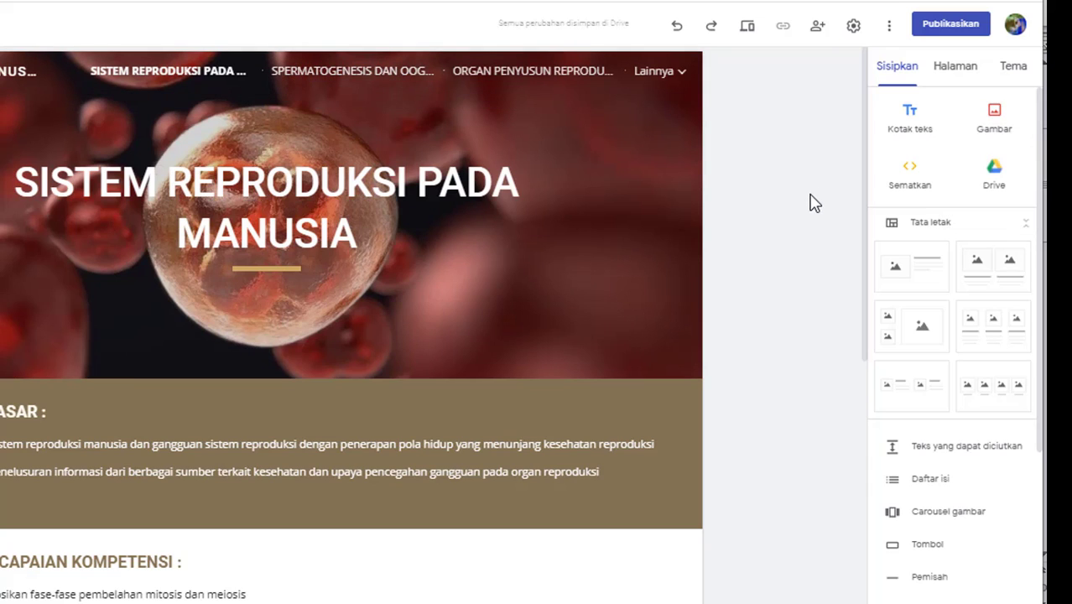
click(946, 74)
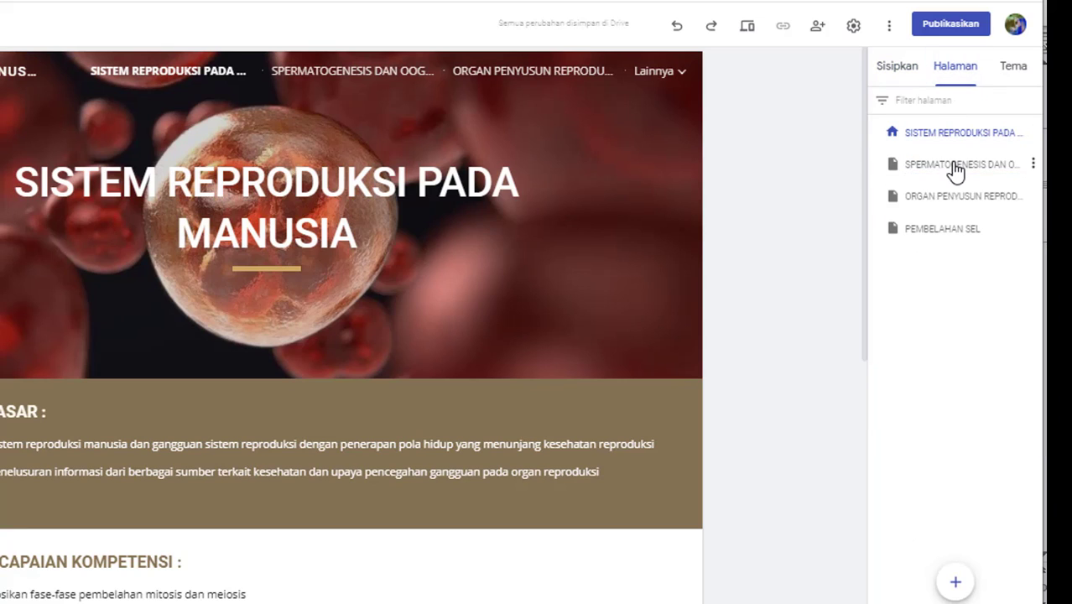
click(955, 587)
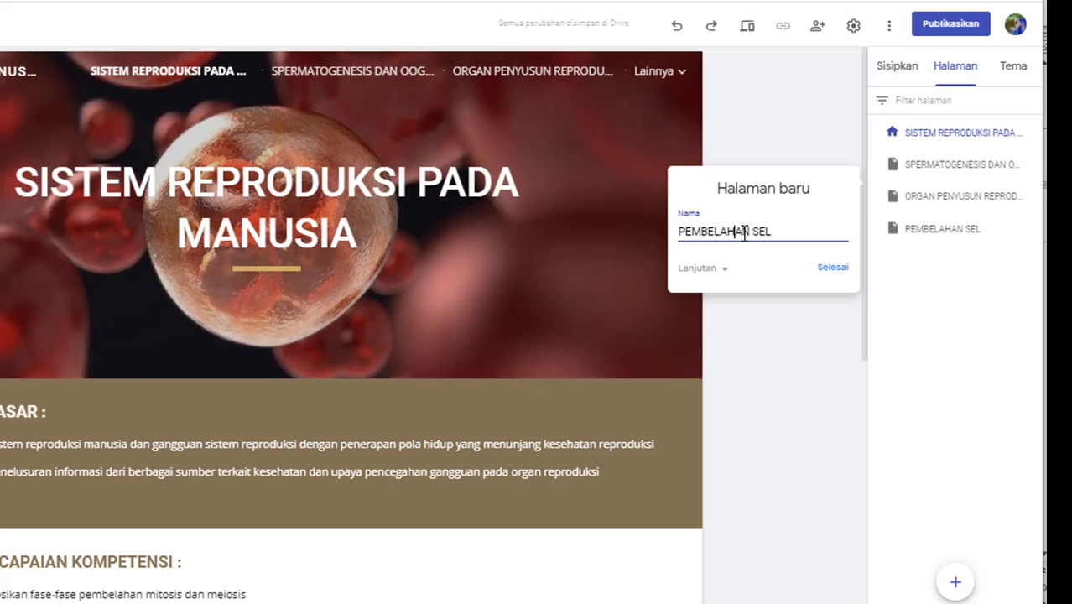
click(775, 310)
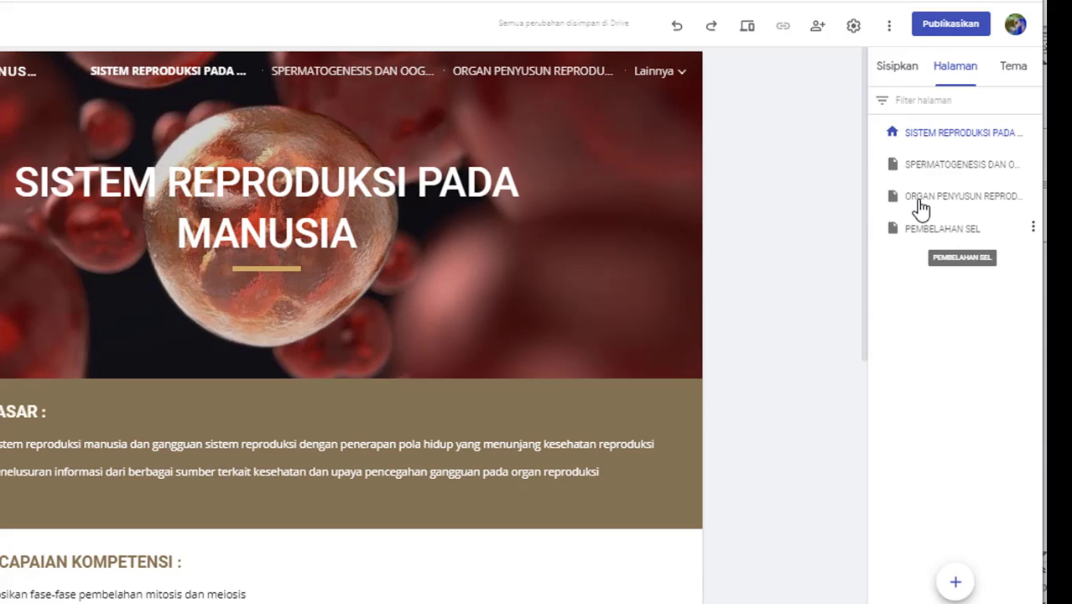
Reorder the pages after the home page as PEMBELAHAN SEL, ORGAN PENYUSUN REPRODUKSI, SPERMATOGENESIS DAN OOGENESIS
drag(1005, 201, 930, 158)
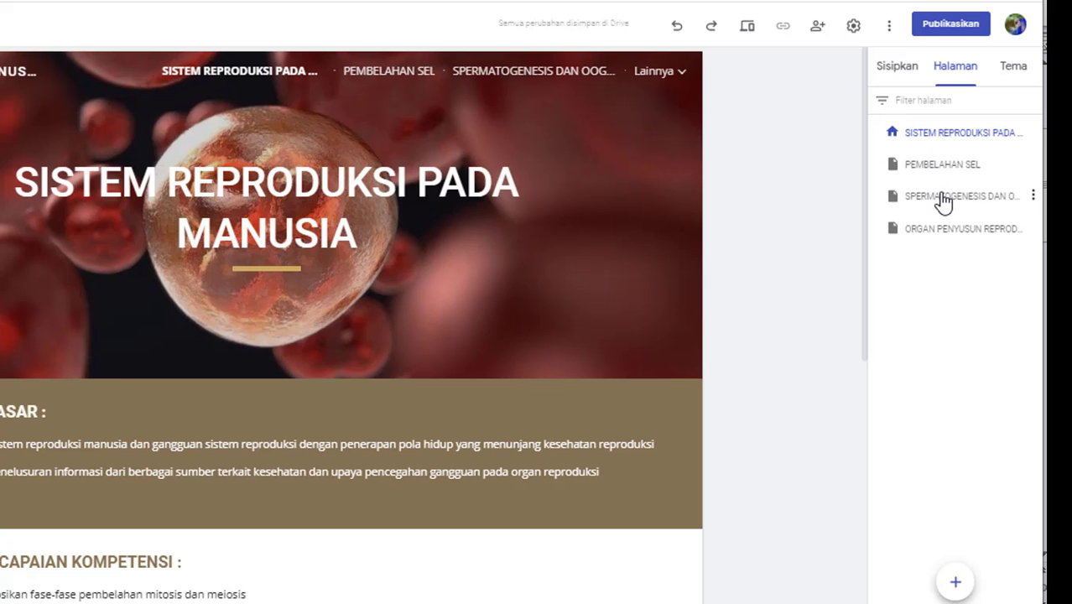
drag(940, 236, 924, 186)
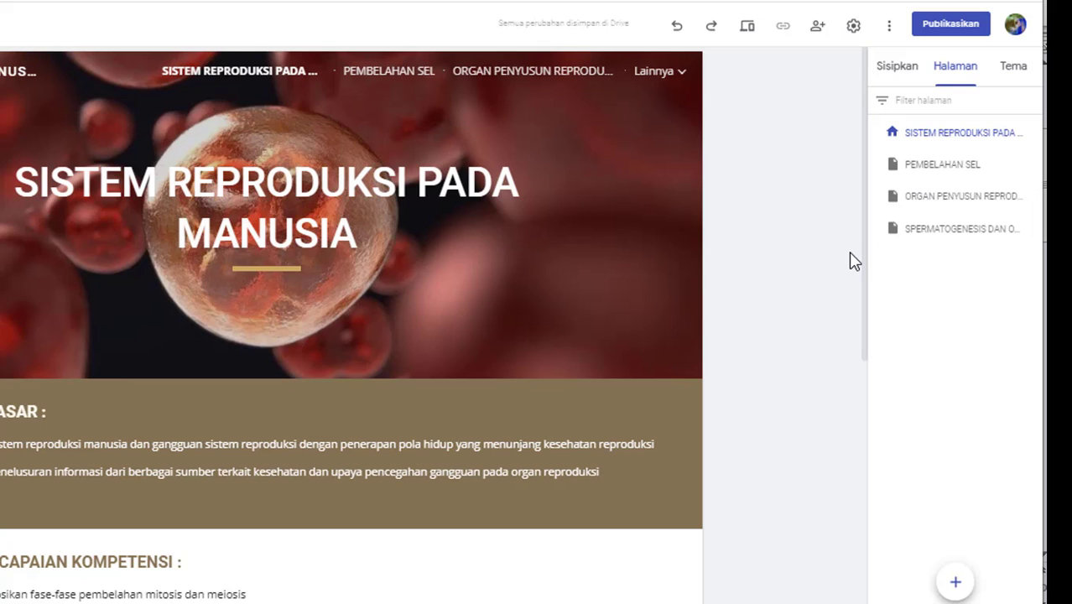
Open the PEMBELAHAN SEL page and add an empty text box below its header
click(411, 80)
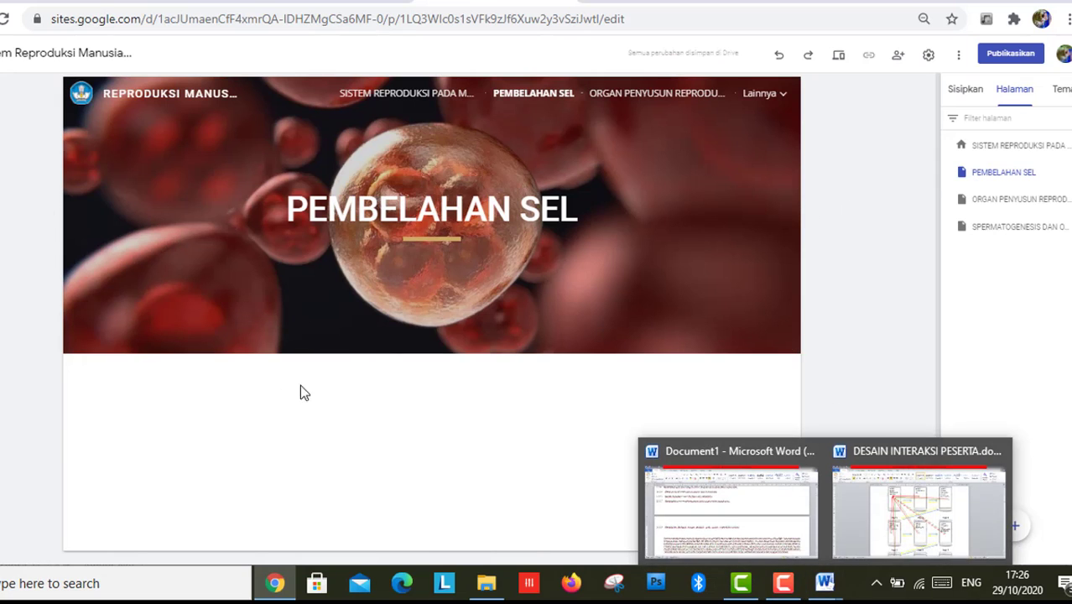
double_click(138, 383)
click(965, 88)
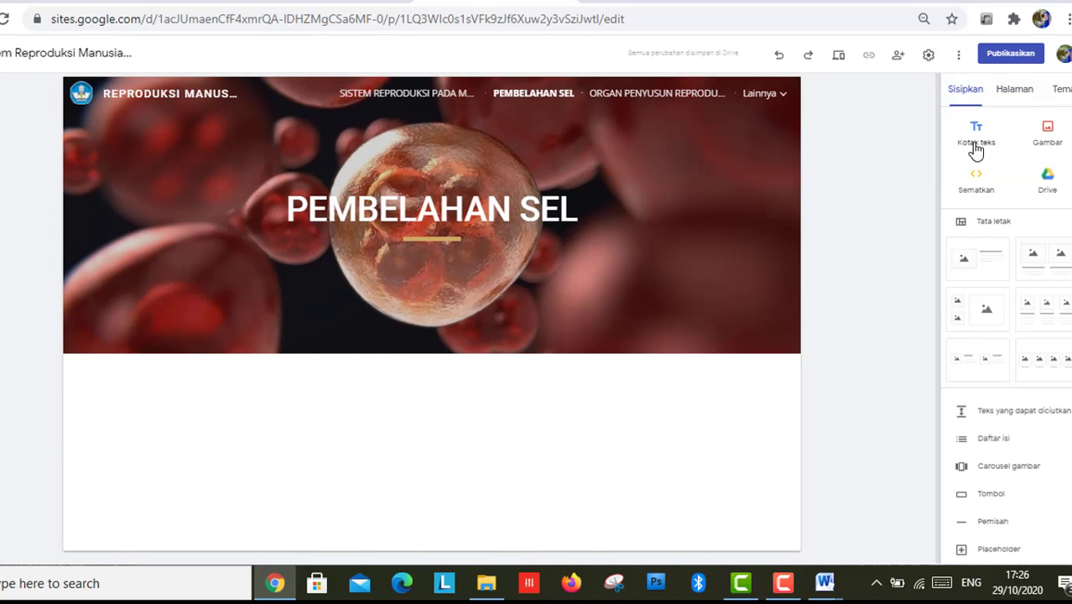
click(975, 138)
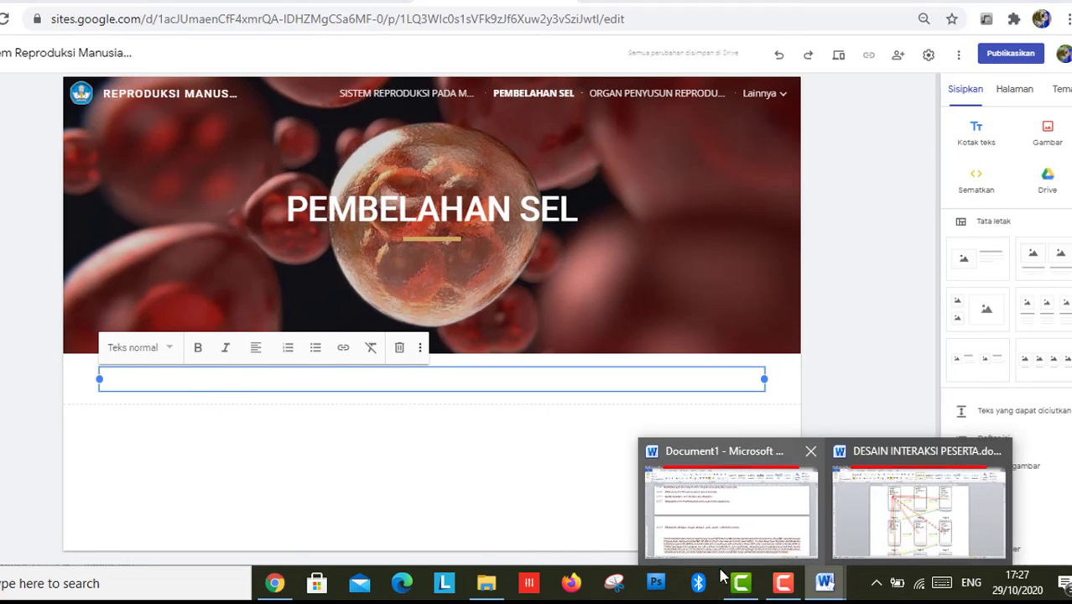
Switch to Document1 in Word and copy the paragraph beginning "Sistem reproduksi pada manusia akan mulai berfungsi"
click(728, 508)
click(205, 403)
scroll(197, 424, down, 1)
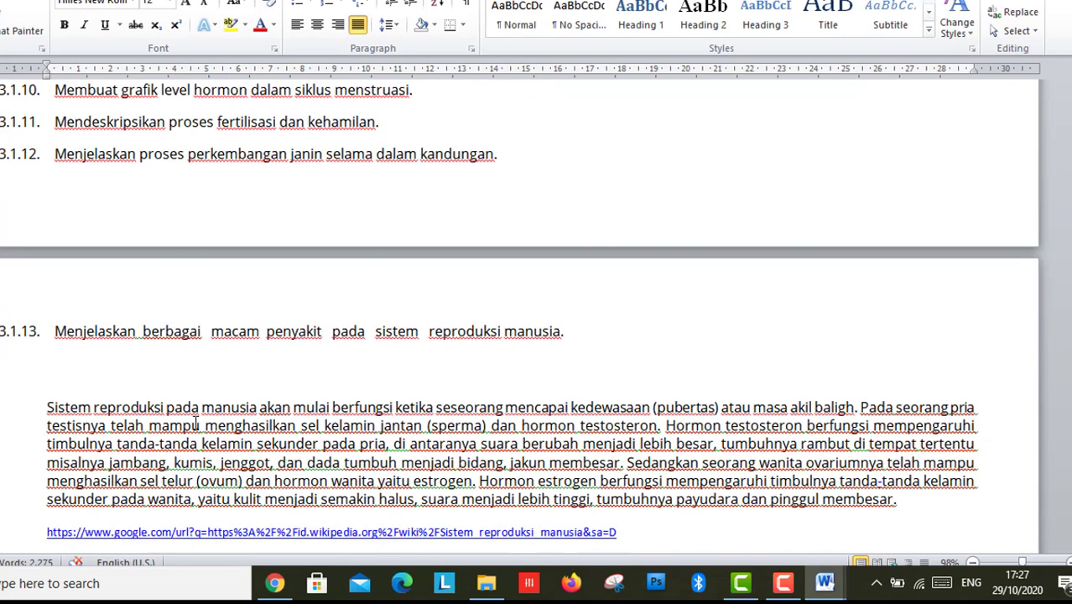
scroll(197, 423, down, 3)
drag(47, 219, 904, 315)
key(ctrl+c)
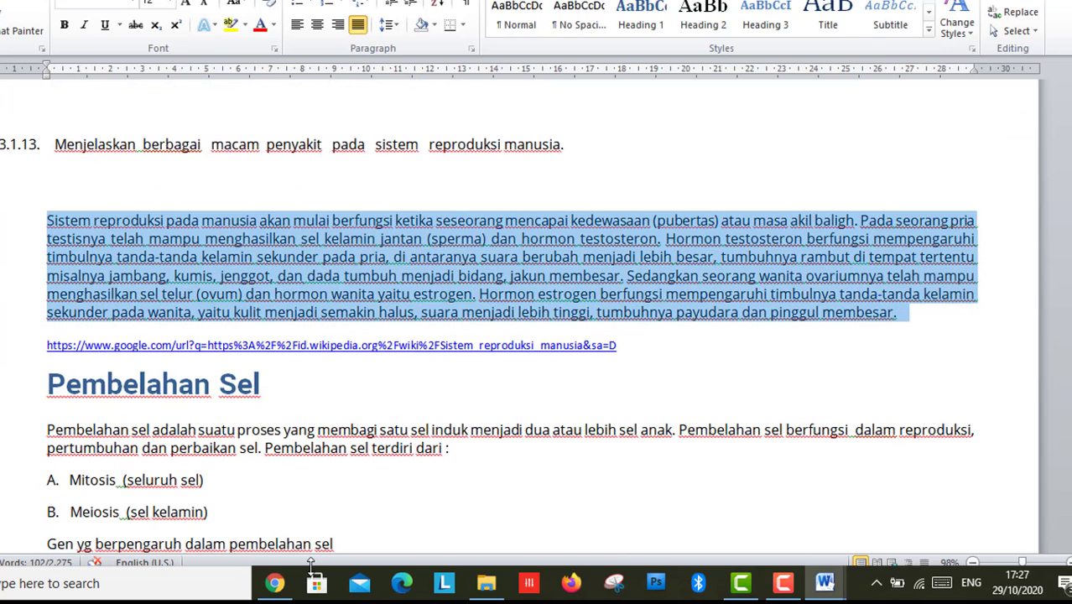
Switch back to Google Sites, paste the paragraph into the empty text box and remove the stray break after "tanda-tanda"
click(275, 583)
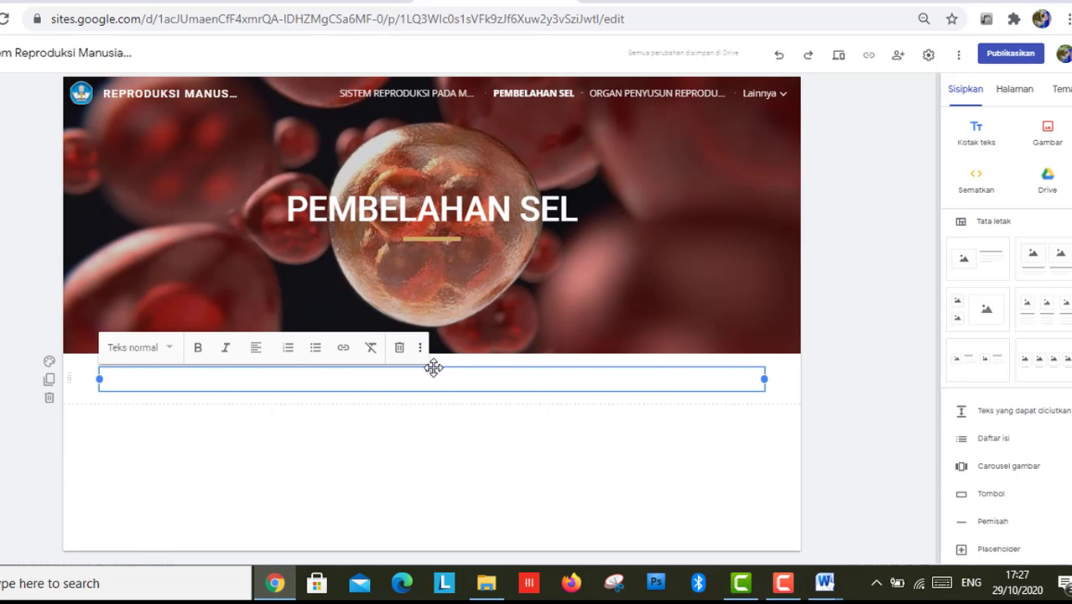
key(ctrl+v)
key(Delete)
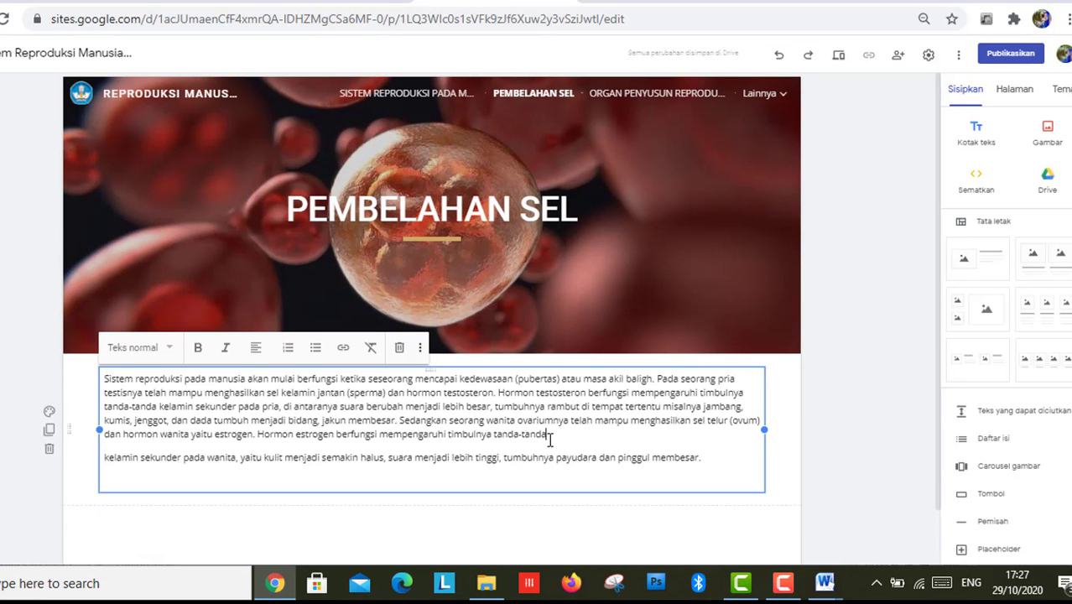
click(548, 435)
key(Delete)
click(326, 502)
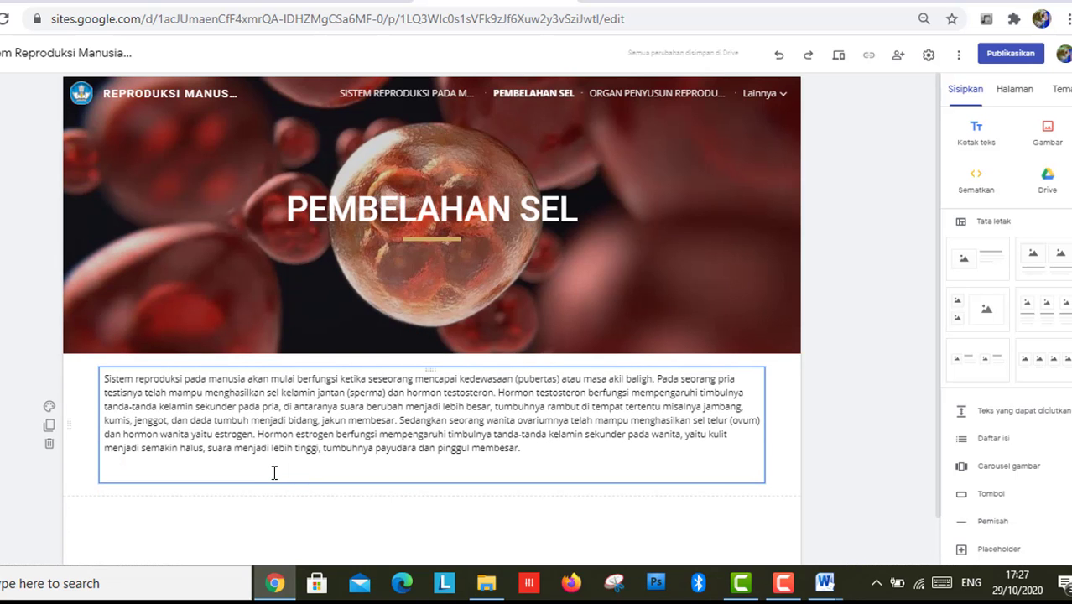
In Word, copy the Pembelahan Sel section from its heading through "menghambat pembelahan sel", then return to Google Sites
click(825, 583)
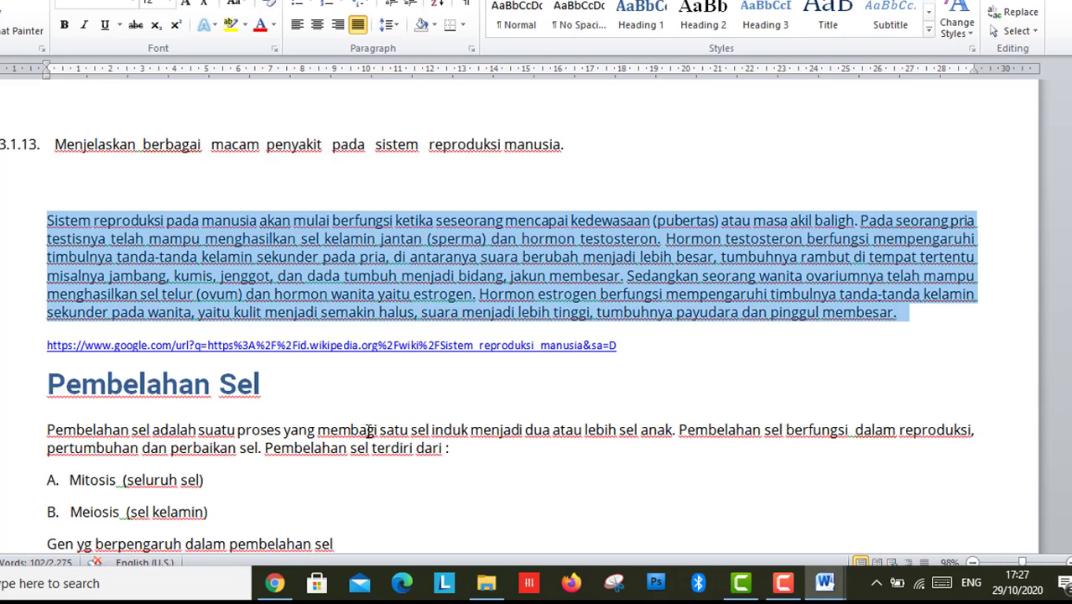
click(75, 386)
drag(76, 386, 350, 420)
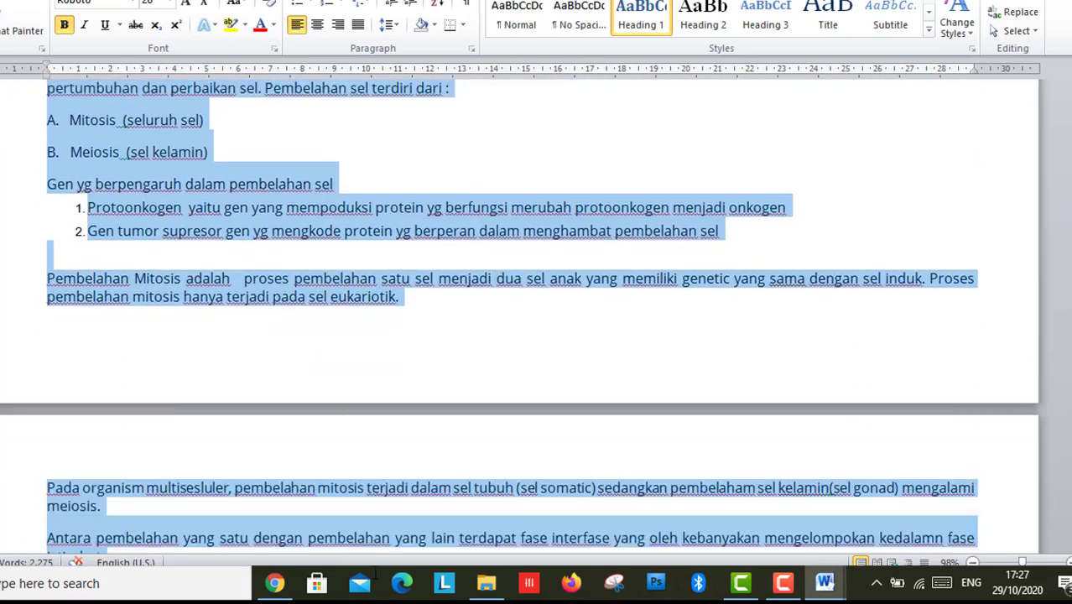
scroll(350, 194, down, 5)
drag(352, 190, 720, 175)
click(275, 583)
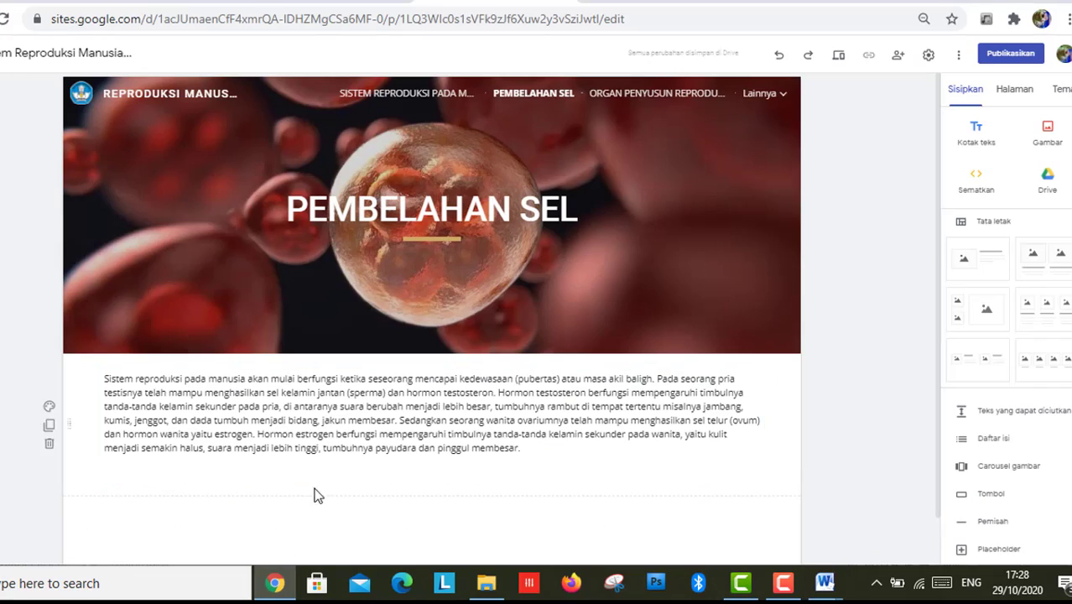
Add a text box below the introductory paragraph and paste the copied Pembelahan Sel section into it
click(976, 132)
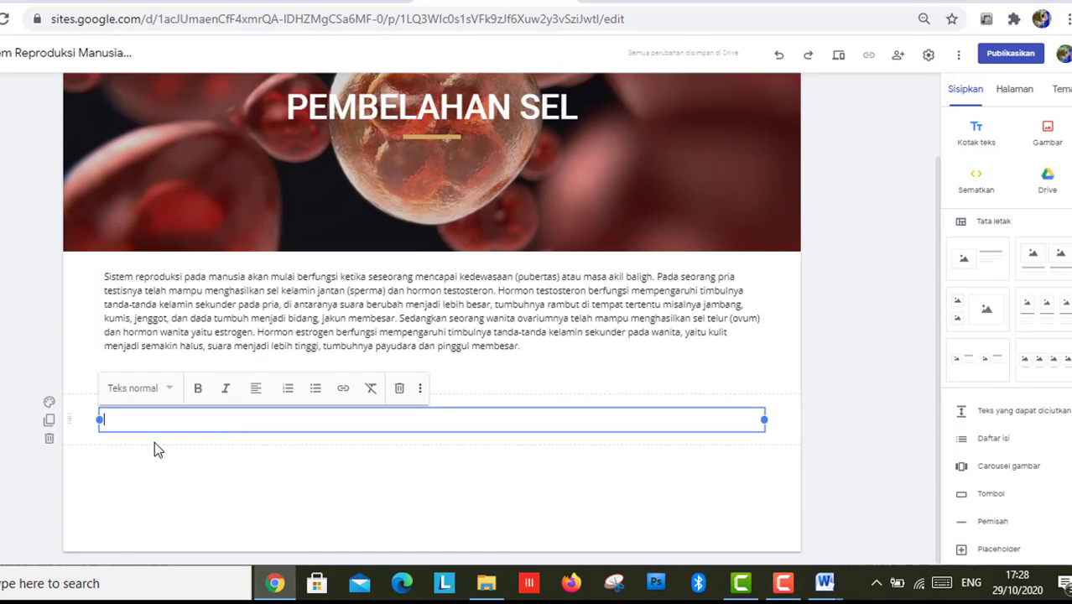
text(Pembelahan Sel Pembelahan sel adalah suatu proses yang membagi satu sel induk menjadi dua atau lebih sel anak. Pembelahan sel berfungsi  dalam reproduksi, pertumbuhan dan perbaikan sel. Pembelahan sel terdiri dari : A.  Mitosis  (seluruh sel) B.  Meiosis  (sel kelamin) Gen yg berpengaruh dalam pembelahan sel 1. Protoonkogen  yaitu gen yang mempoduksi protein yg berfungsi merubah protoonkogen menjadi onkogen 2. Gen tumor supresor gen yg mengkode protein yg berperan dalam menghambat pembelahan sel)
click(191, 161)
key(Delete)
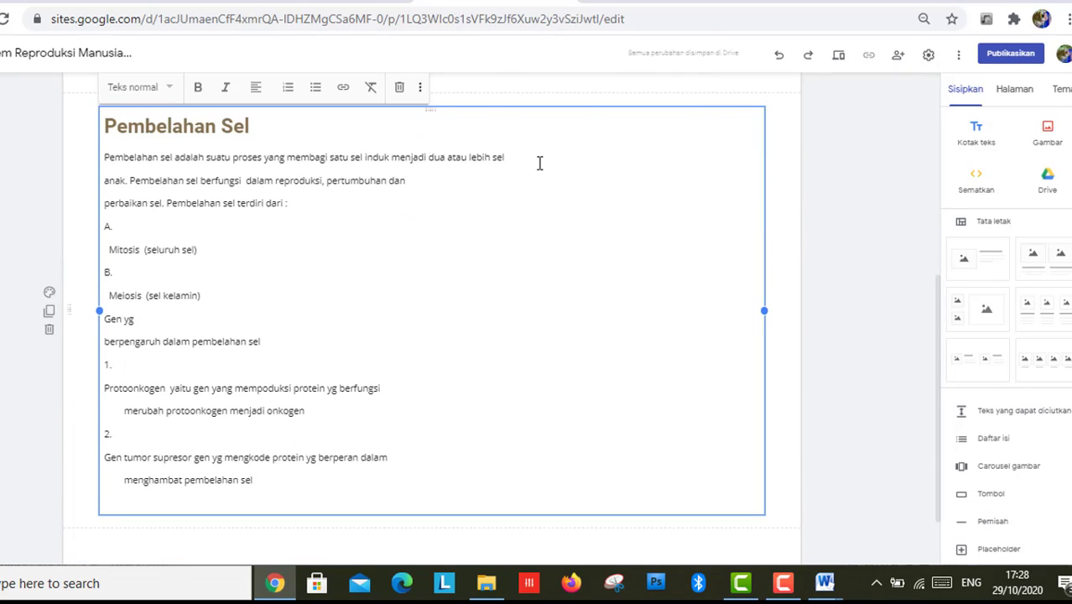
Remove the stray line breaks from the Pembelahan Sel definition paragraph and from the A. Mitosis and B. Meiosis items
click(541, 160)
key(Delete)
key(Delete)
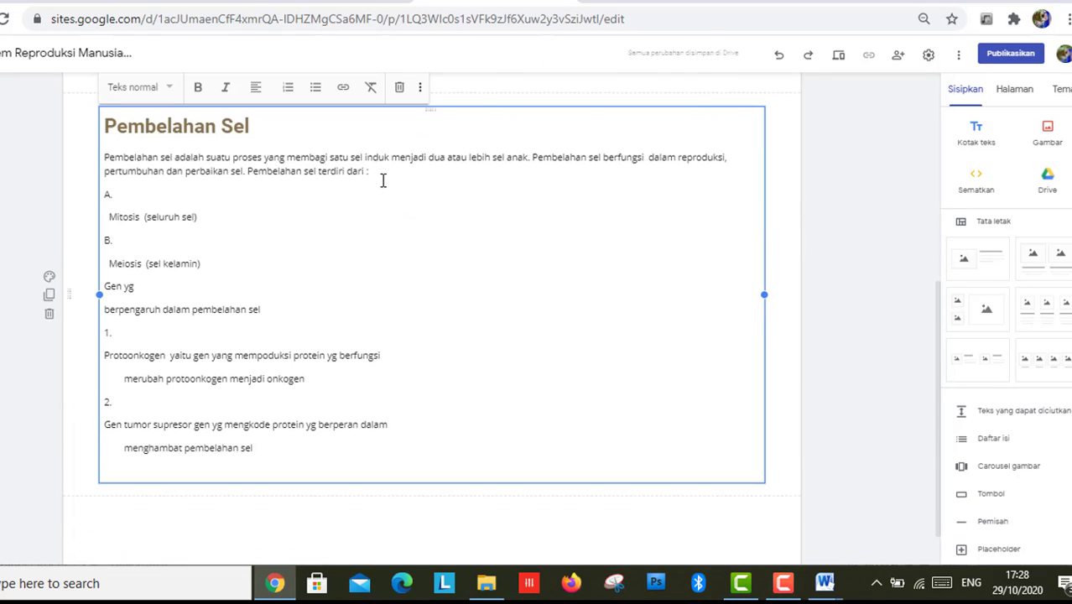
click(323, 194)
key(Delete)
click(276, 213)
key(Delete)
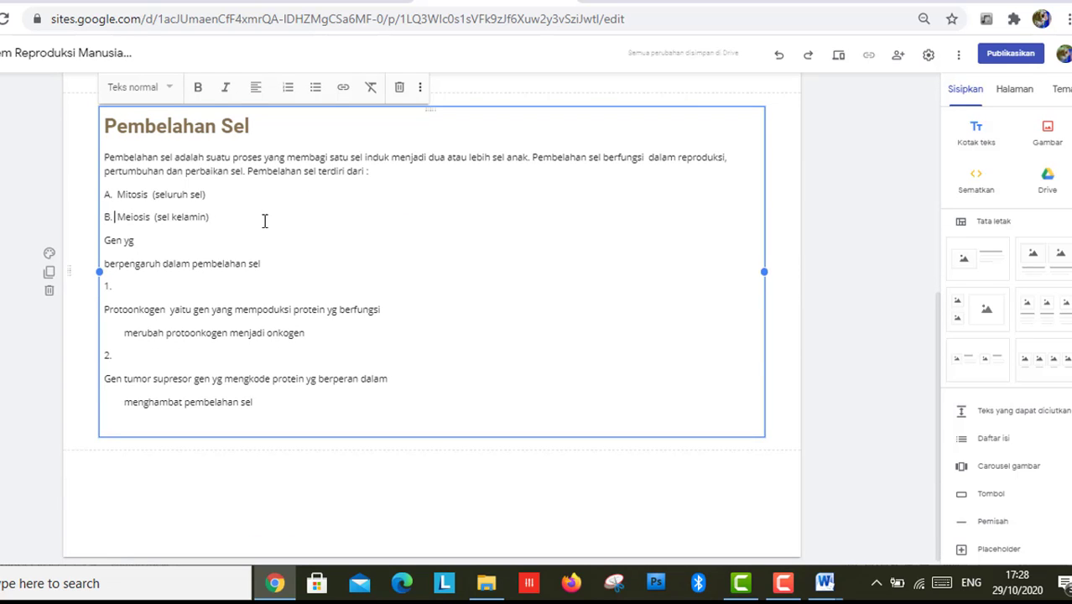
Rejoin the broken "Gen yg berpengaruh dalam pembelahan sel" line and the numbered Protoonkogen item into single lines
click(223, 238)
key(Delete)
click(310, 260)
click(230, 300)
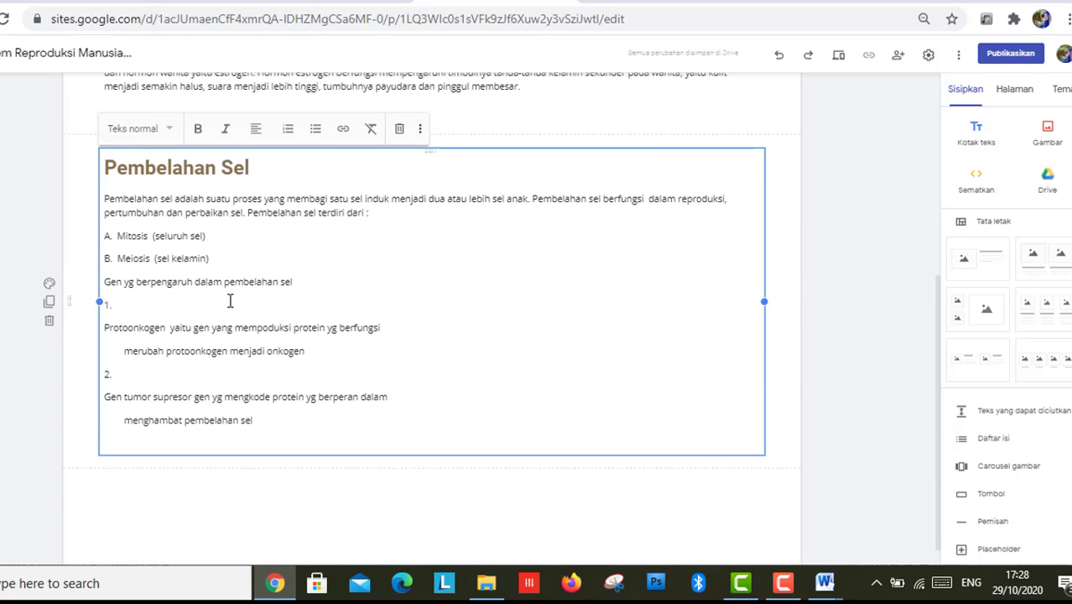
key(Delete)
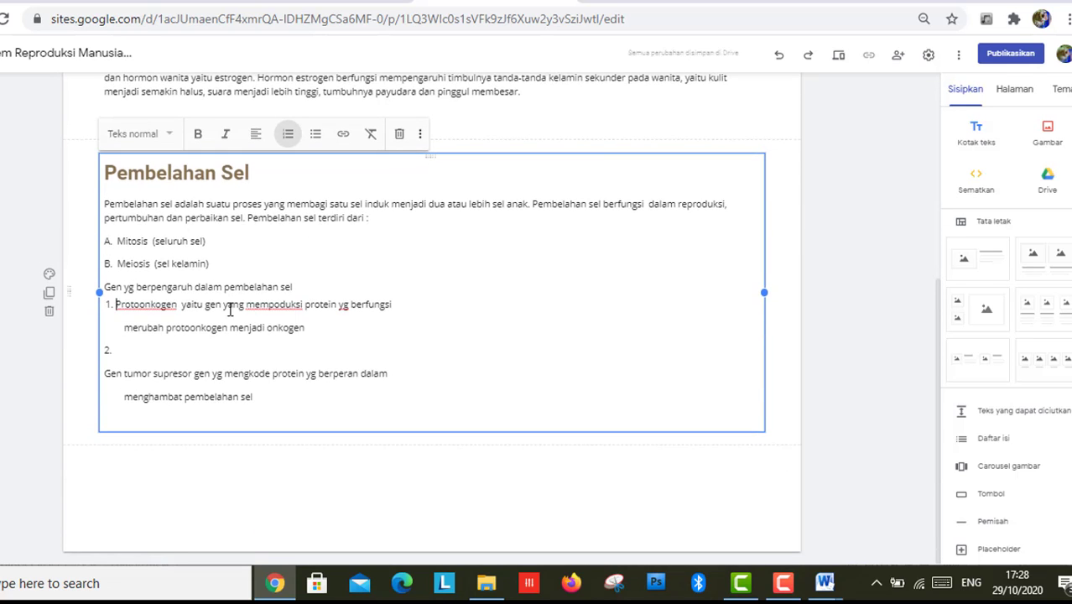
click(407, 309)
key(Delete)
Rejoin the numbered "Gen tumor supresor" item into one line ending with "menghambat pembelahan sel"
click(200, 349)
key(Delete)
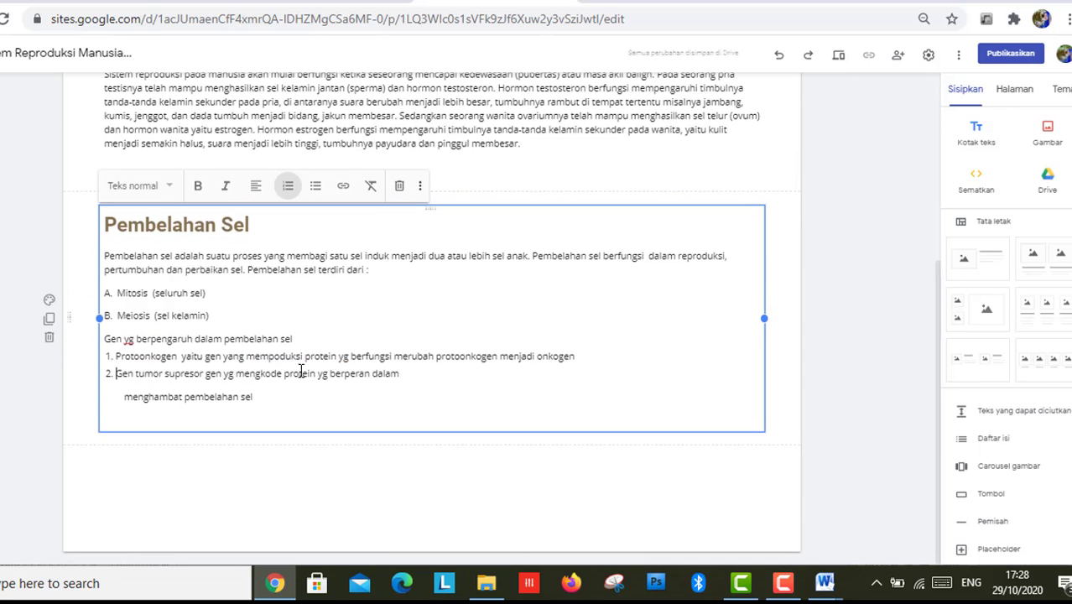
click(410, 375)
key(Delete)
click(24, 410)
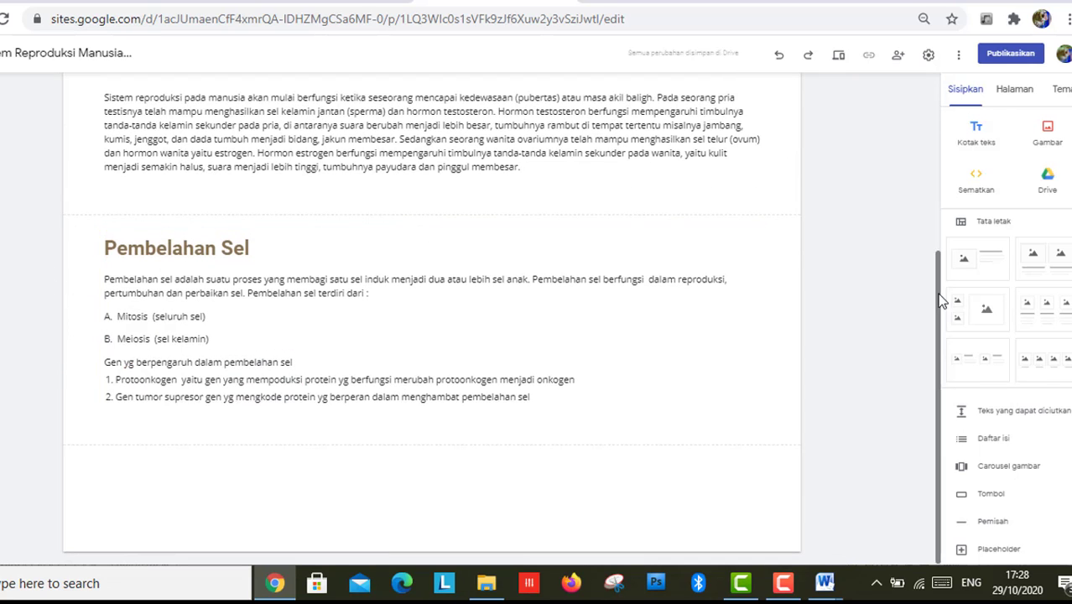
drag(941, 307, 937, 193)
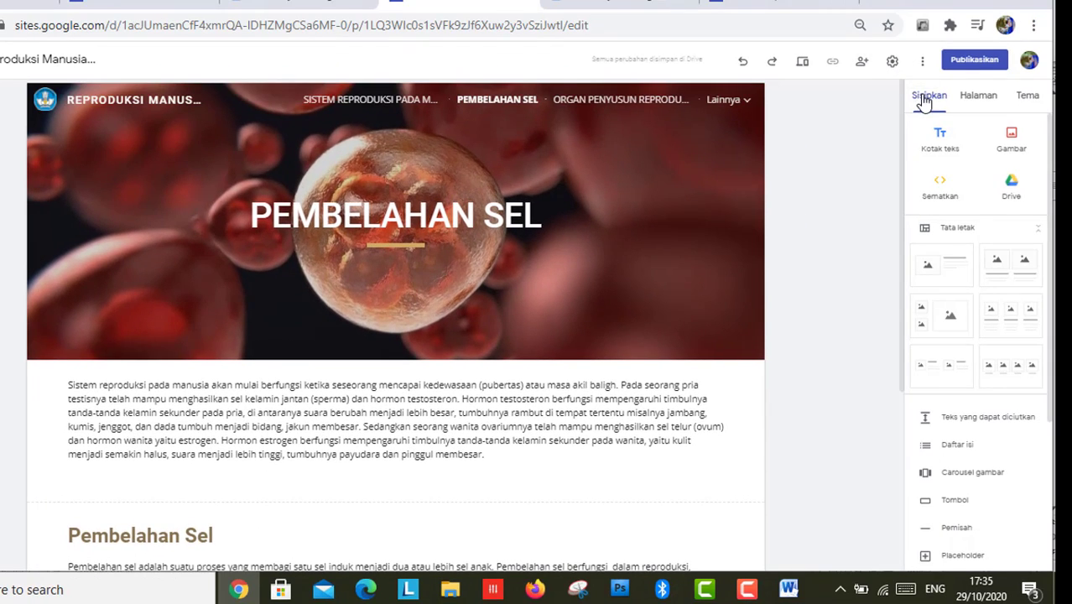
click(1015, 147)
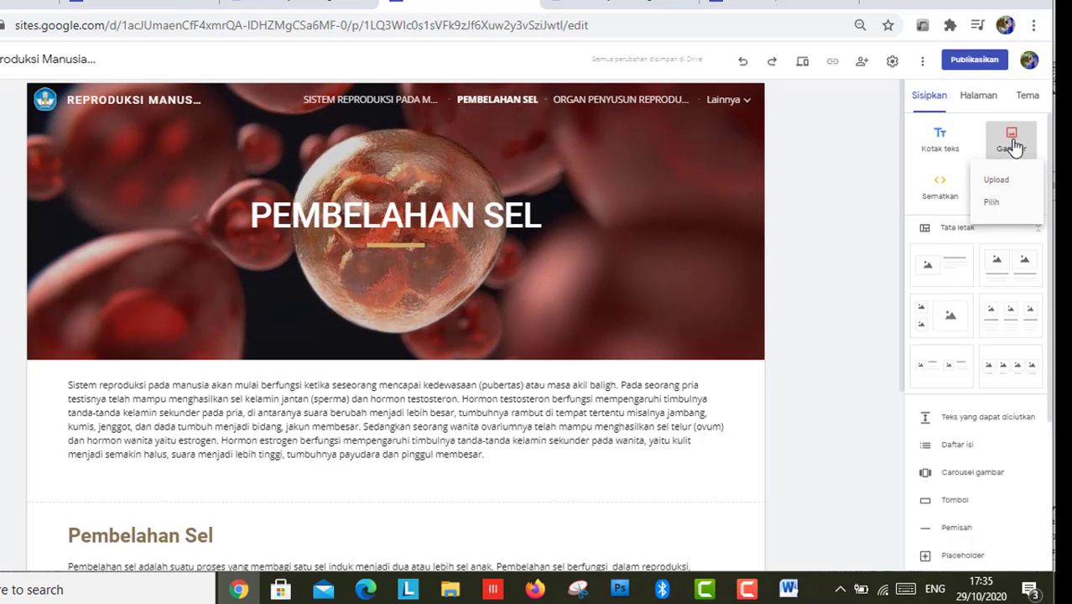
click(996, 200)
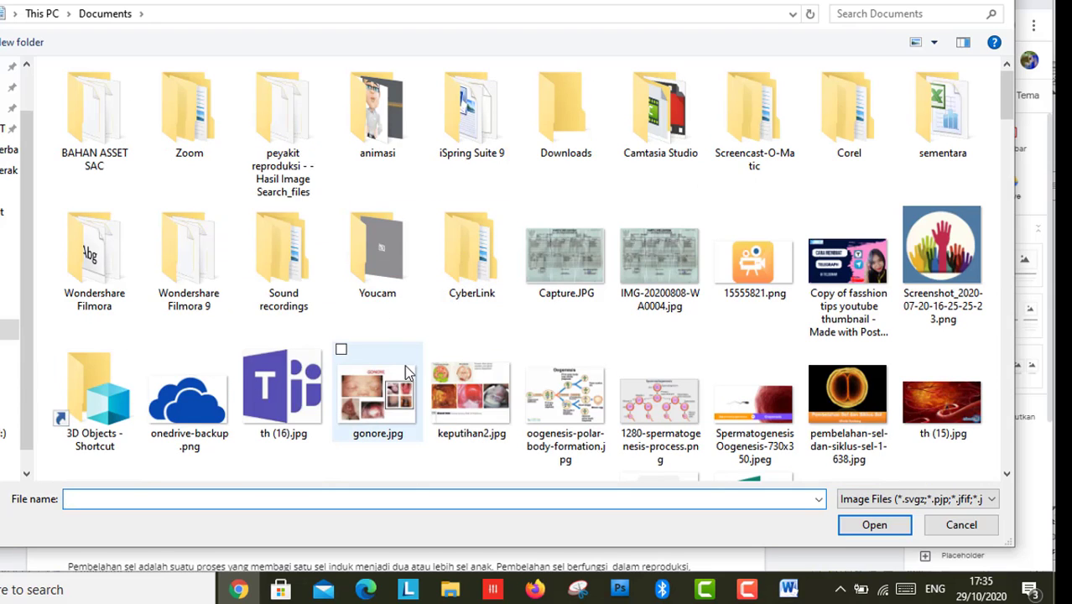
click(961, 524)
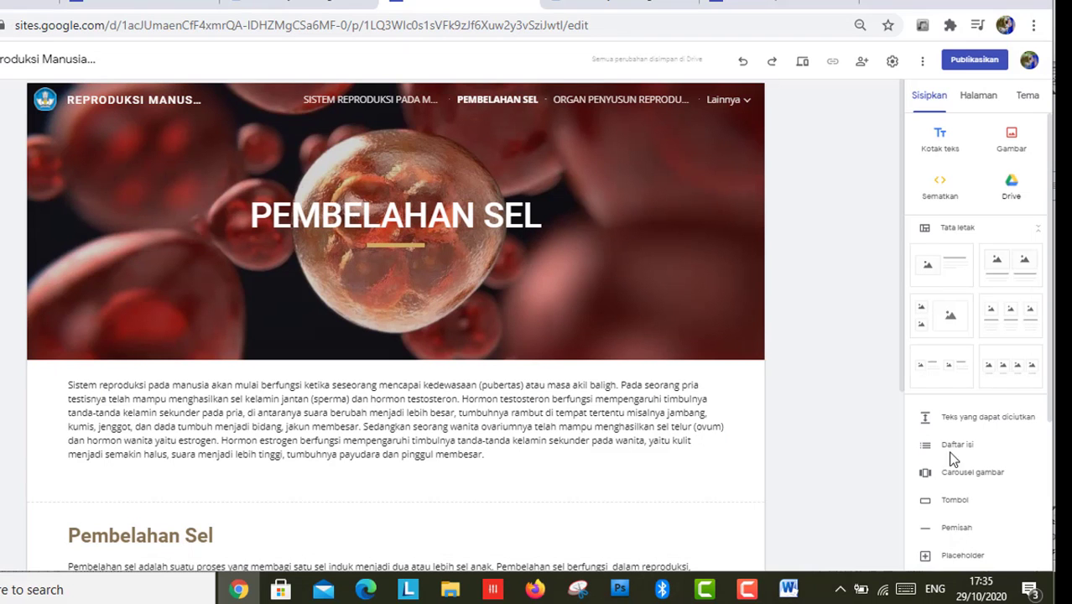
Search Google Images for MITOSIS from the site's image picker and insert the diagram running from interphase to the daughter nuclei
click(1013, 159)
click(996, 206)
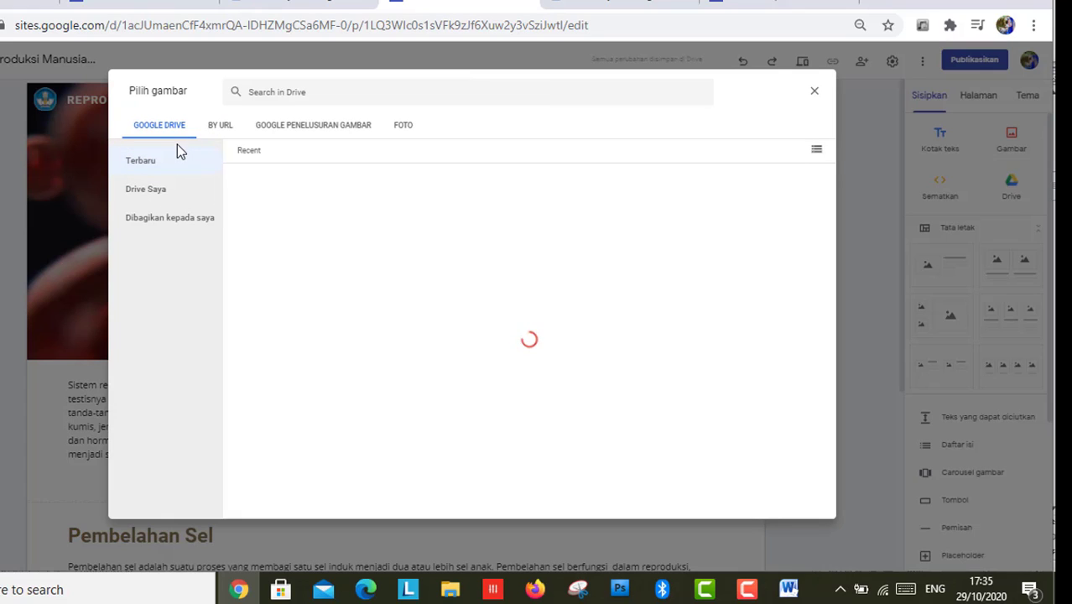
click(222, 128)
click(282, 134)
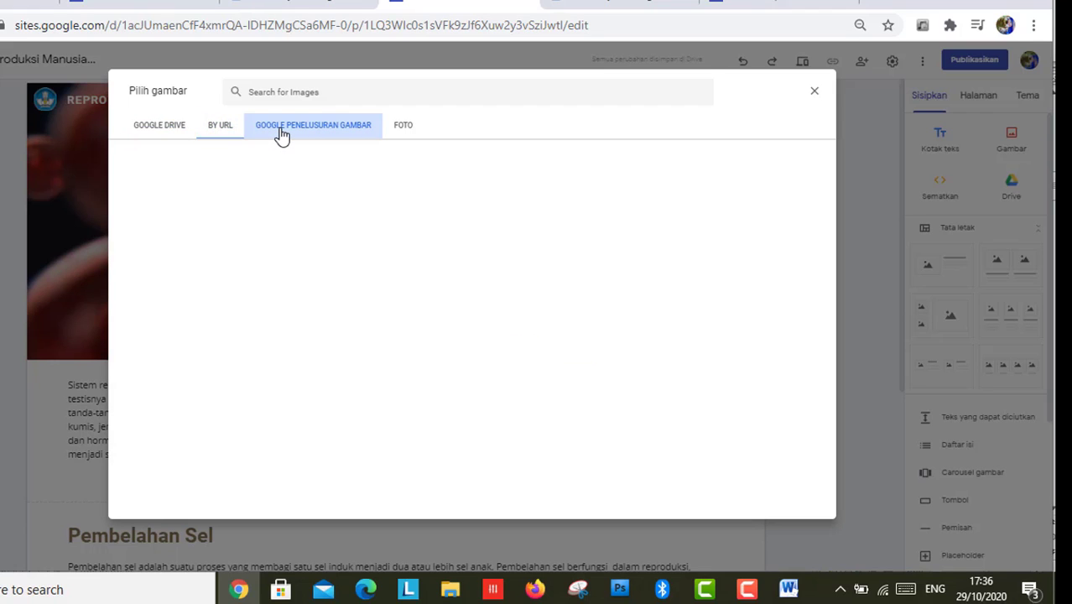
click(399, 132)
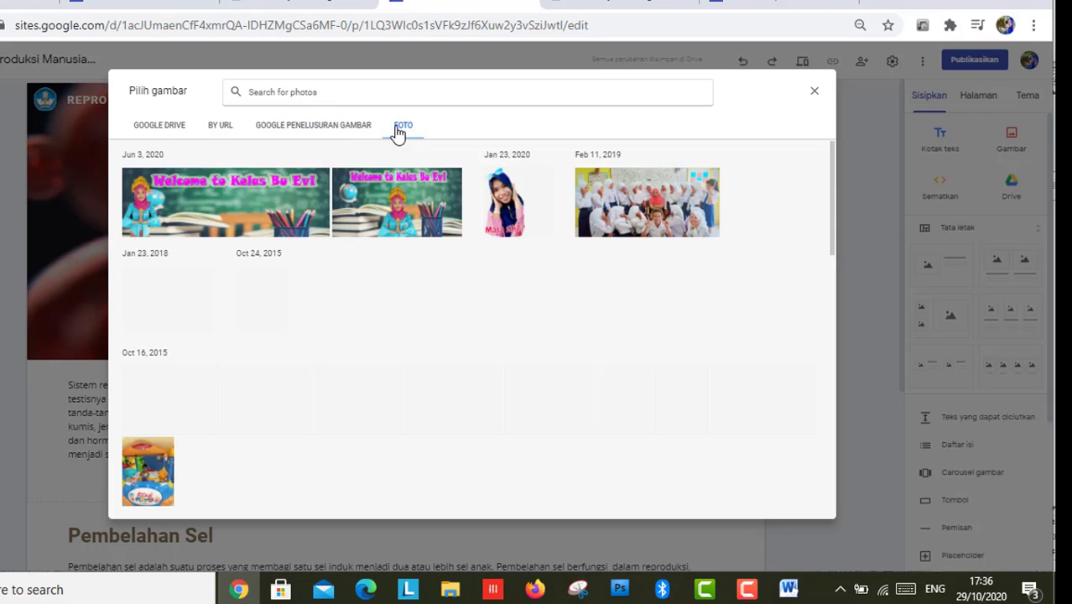
click(342, 135)
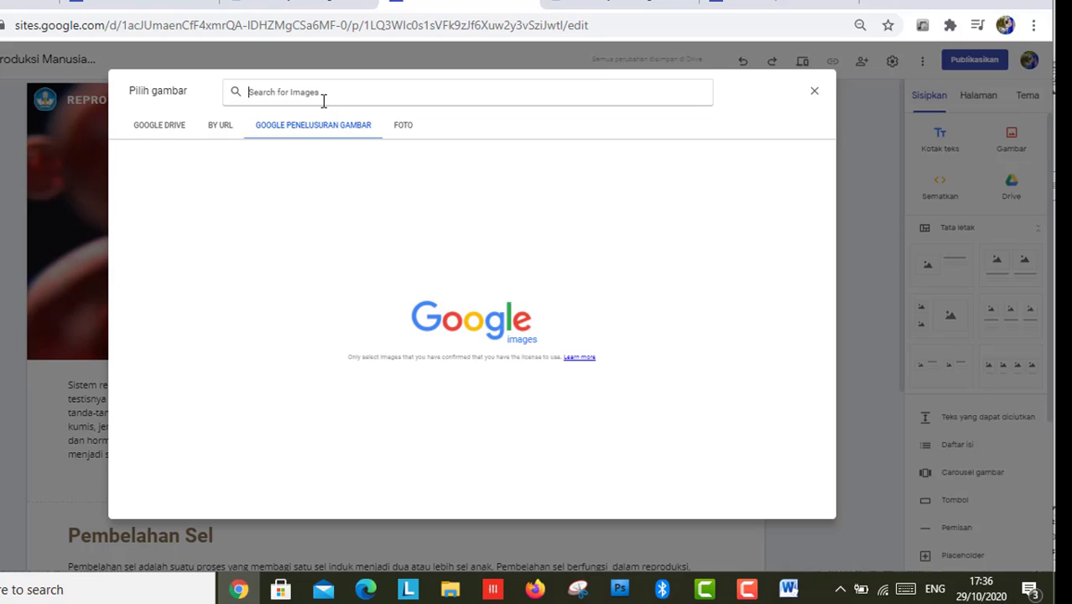
text(Mi)
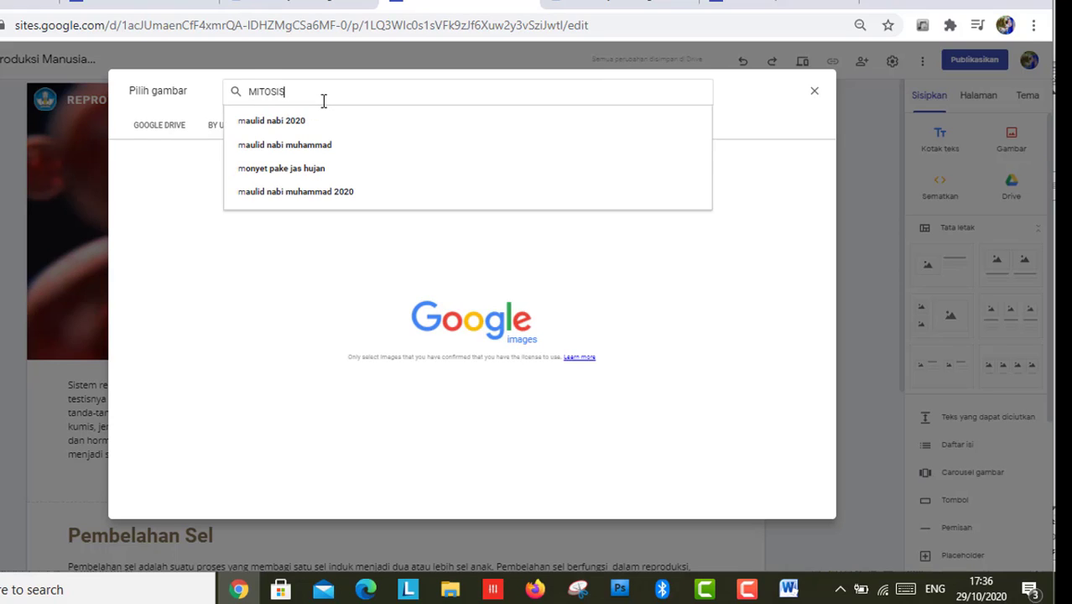
key(Return)
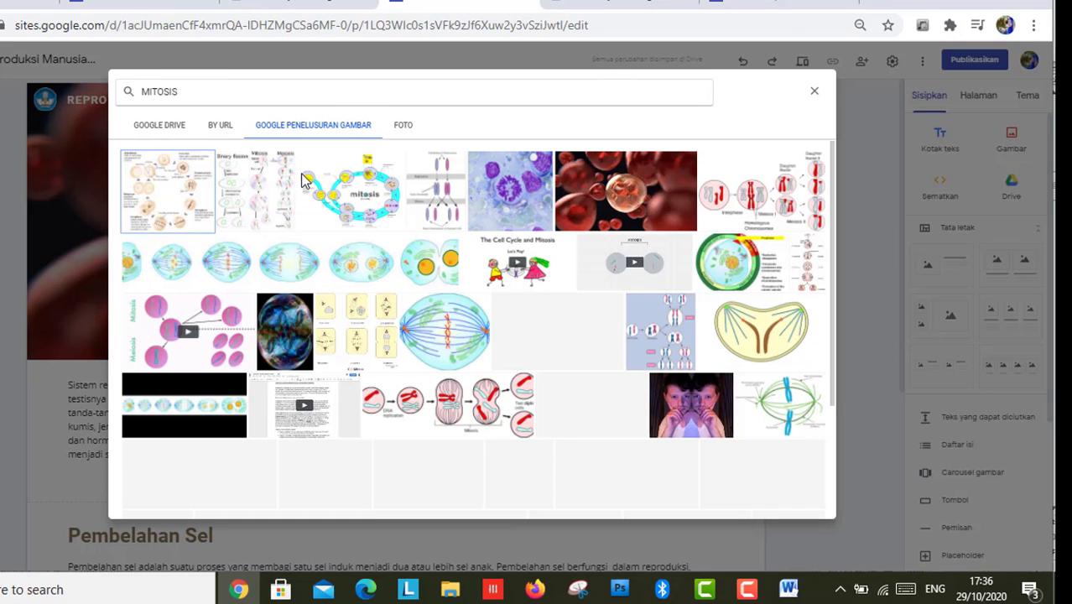
click(728, 188)
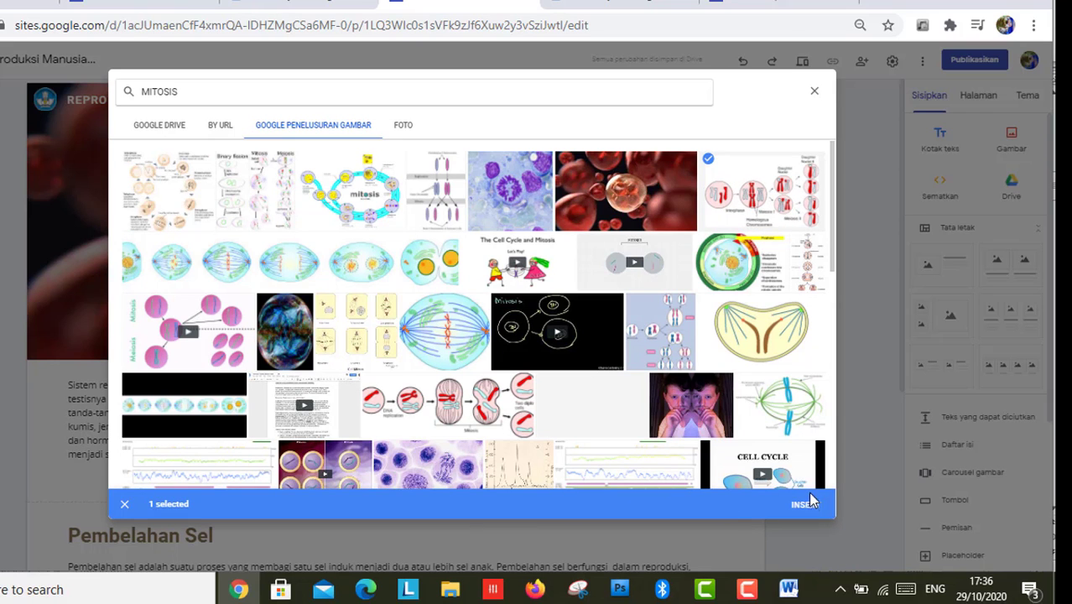
click(805, 506)
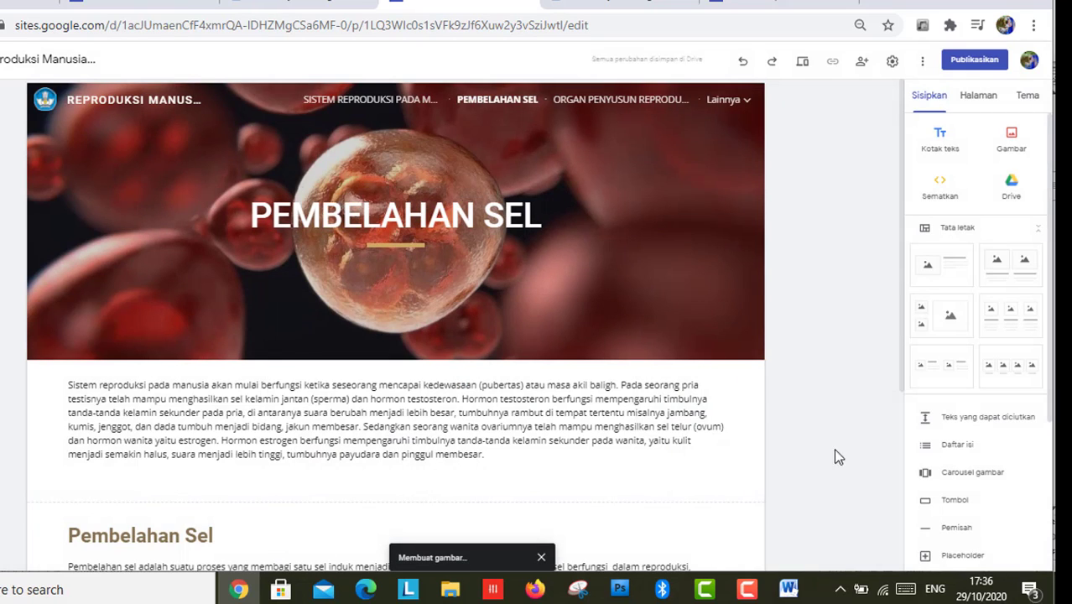
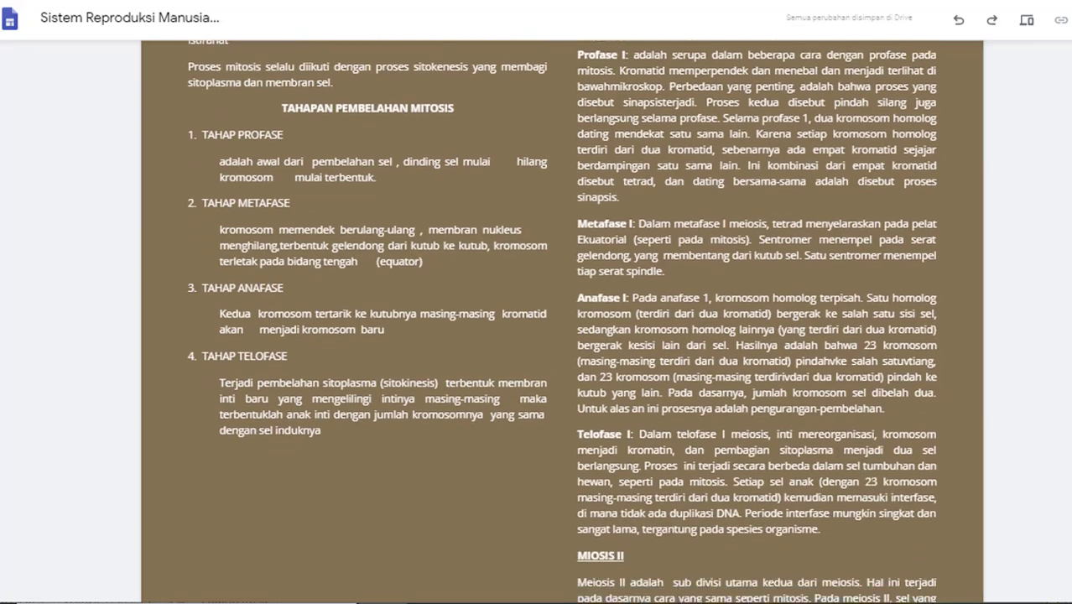
Add a blank line after the introductory paragraph below the PEMBELAHAN SEL header and start embedding web content by URL
scroll(536, 318, up, 3)
scroll(537, 319, up, 3)
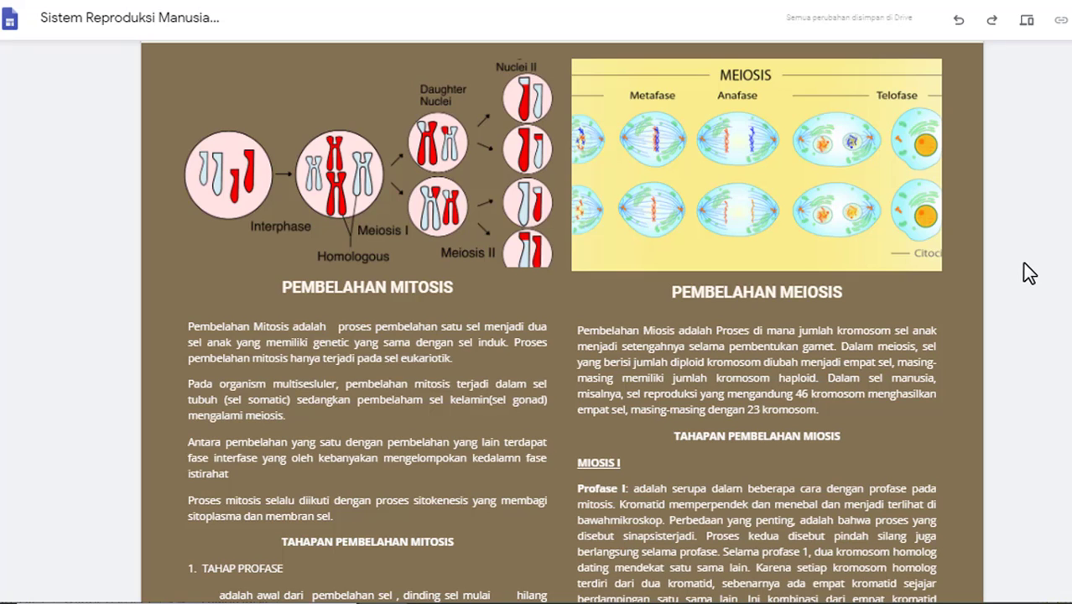
scroll(562, 323, up, 5)
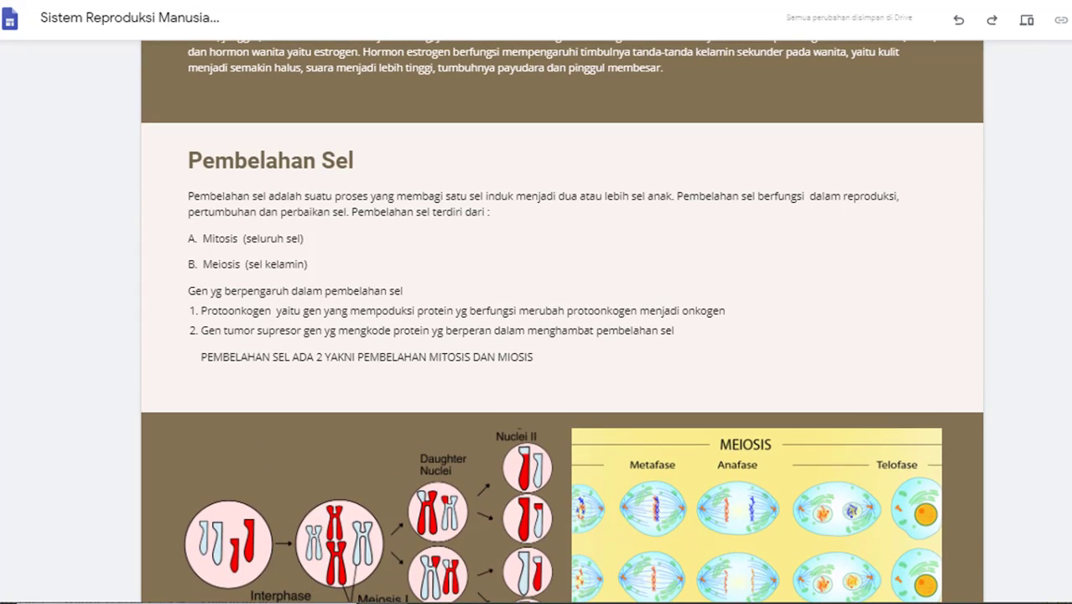
scroll(562, 323, up, 4)
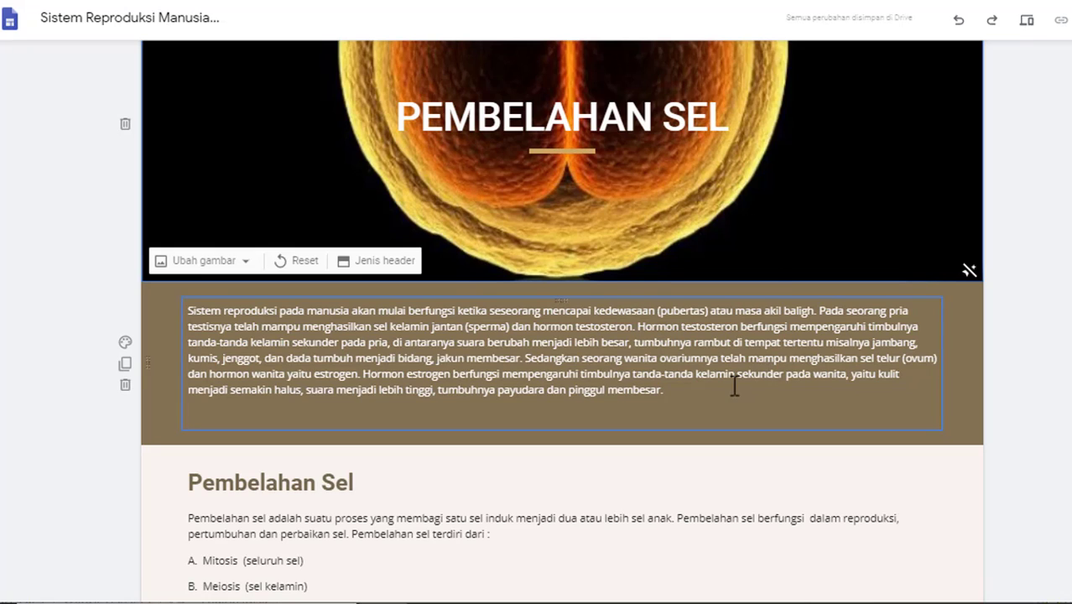
click(667, 391)
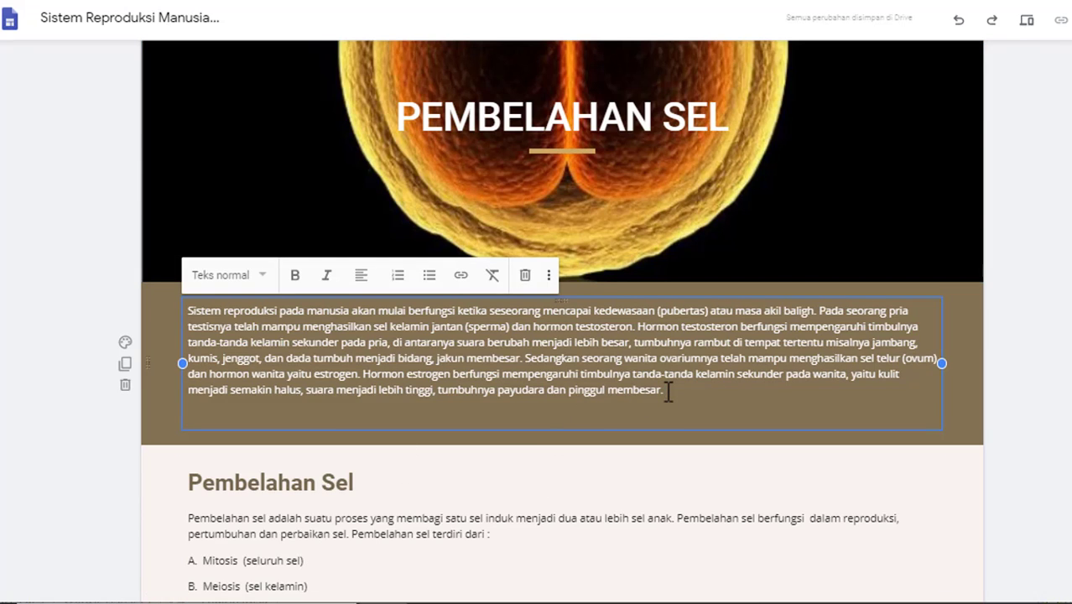
key(Return)
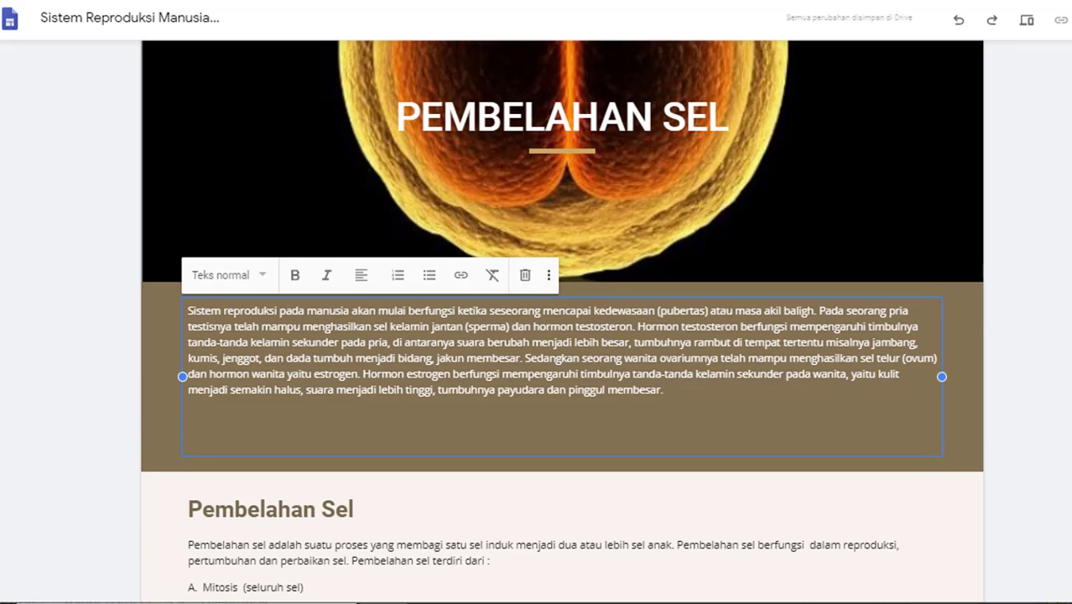
click(1071, 168)
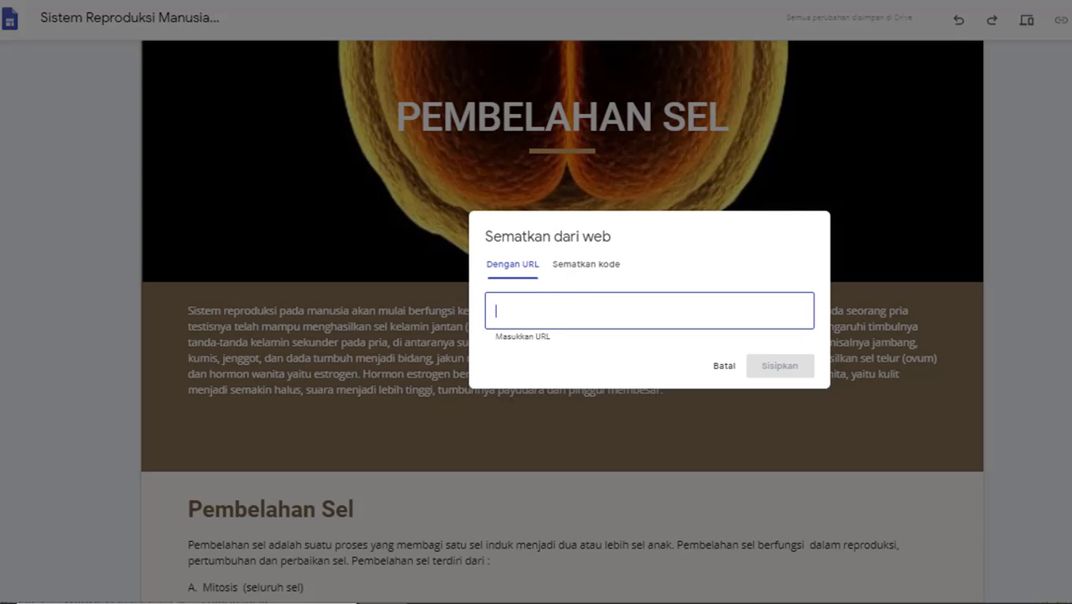
Search the web for WIKIPEDIA in a new browser tab and open the wikipedia.org site
click(484, 1)
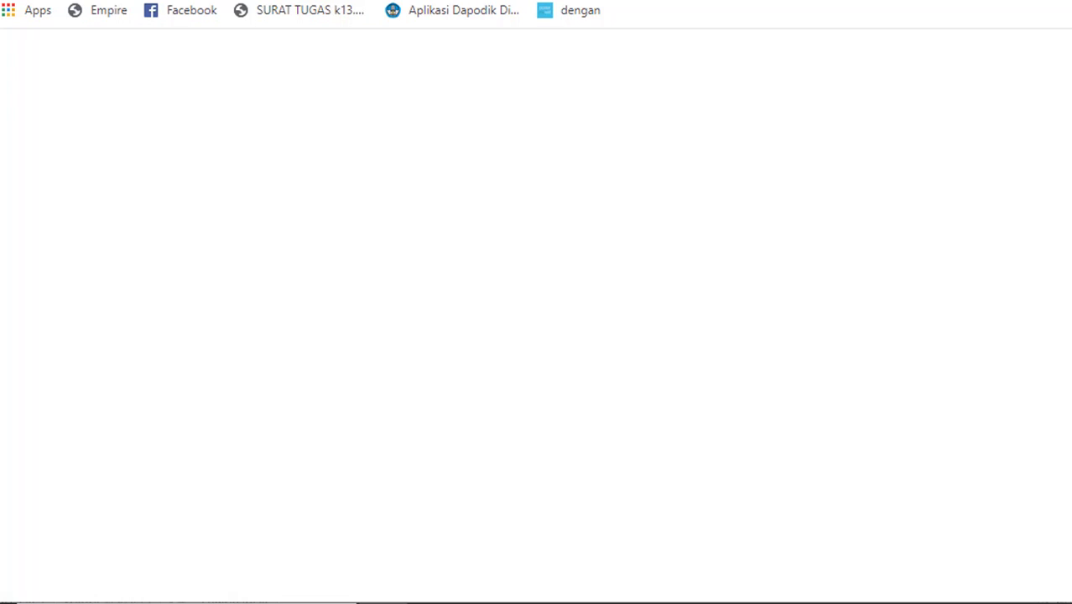
text(WIKIPW)
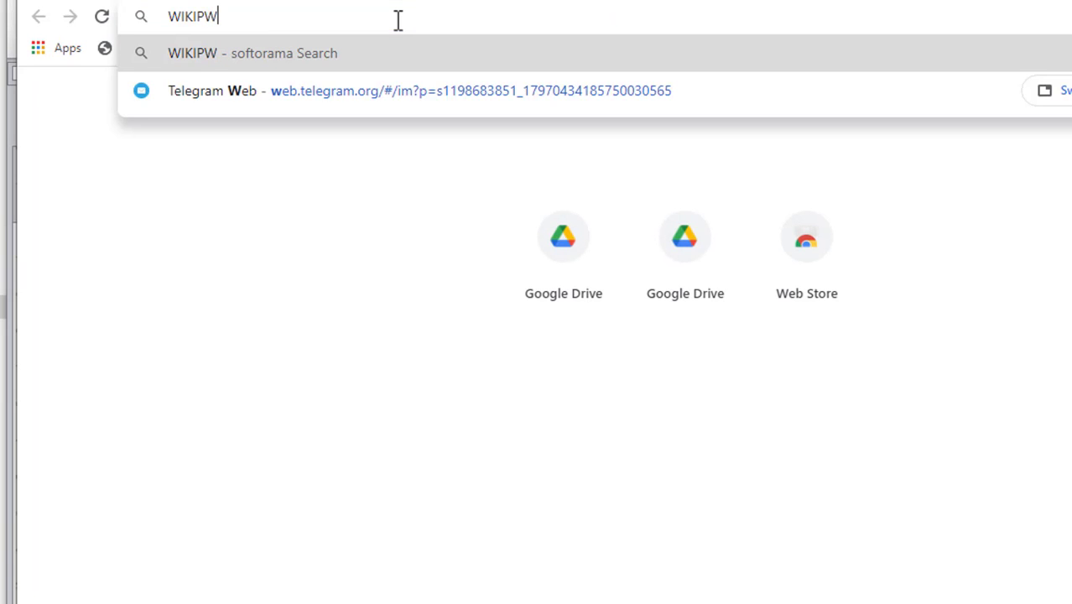
key(BackSpace)
text(EDIA)
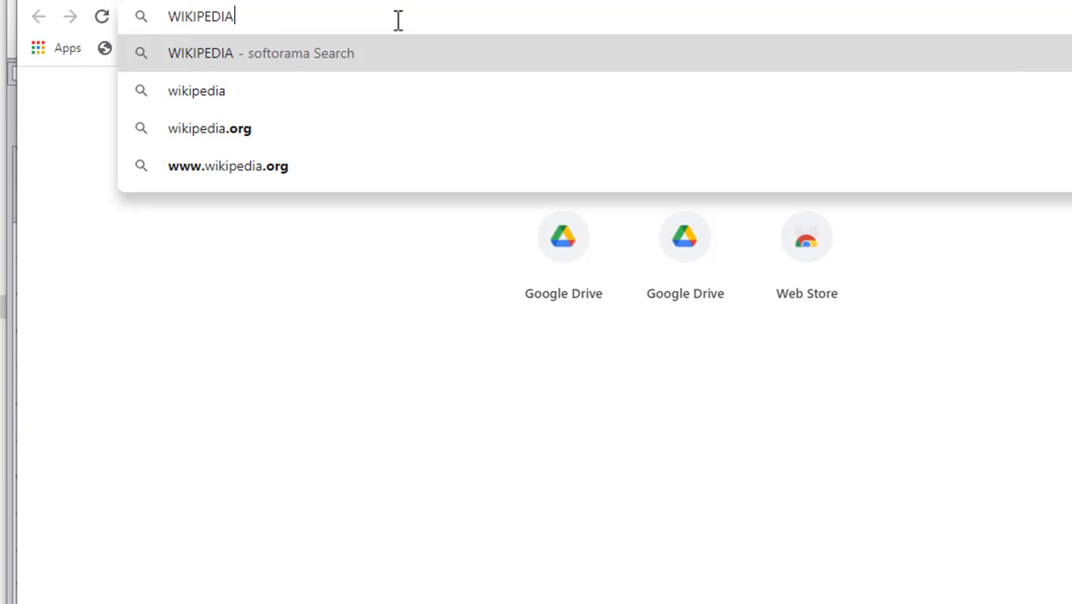
key(Return)
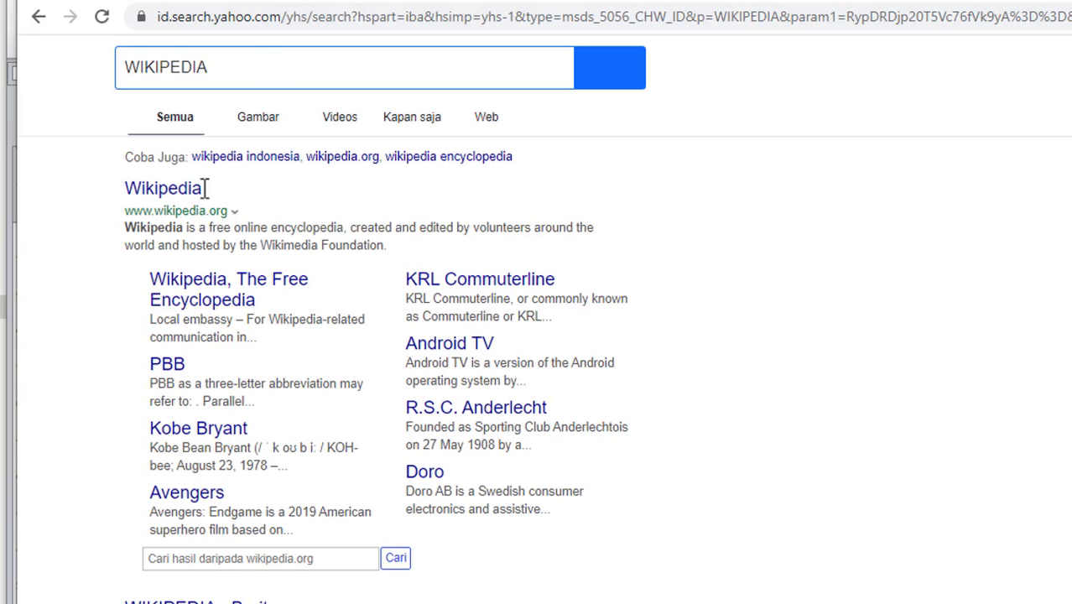
click(173, 198)
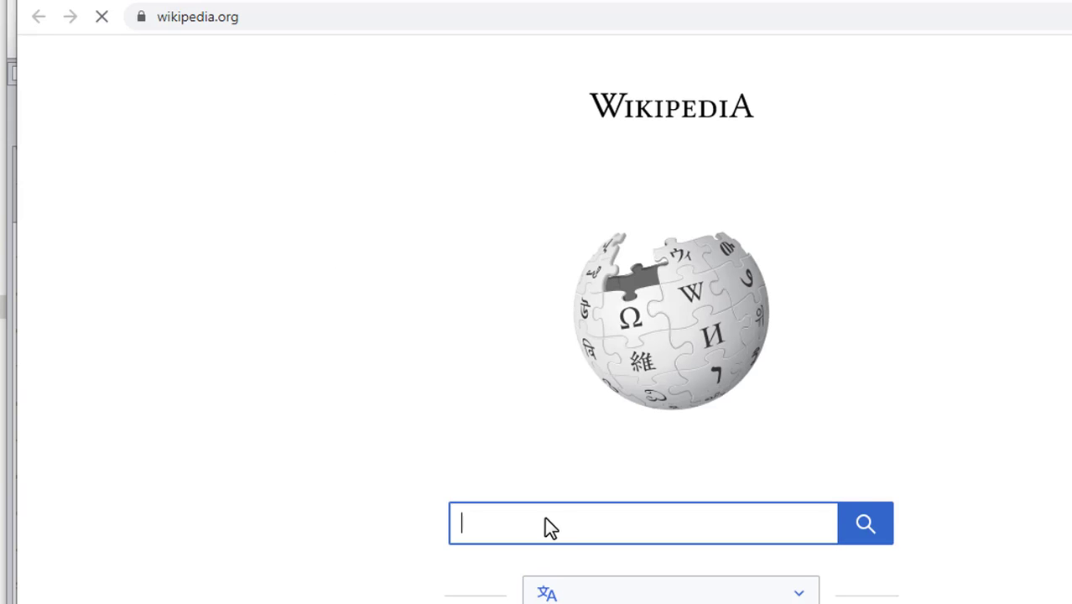
Look up the Indonesian Wikipedia article "Sistem reproduksi manusia" and copy its URL
text(SISTEM REP)
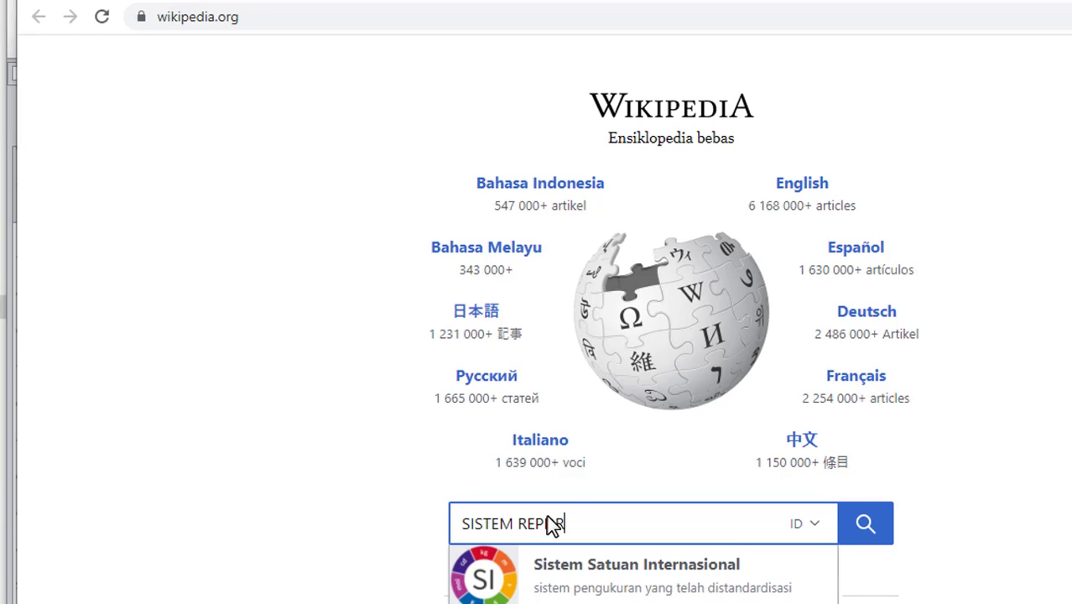
text(R)
key(BackSpace)
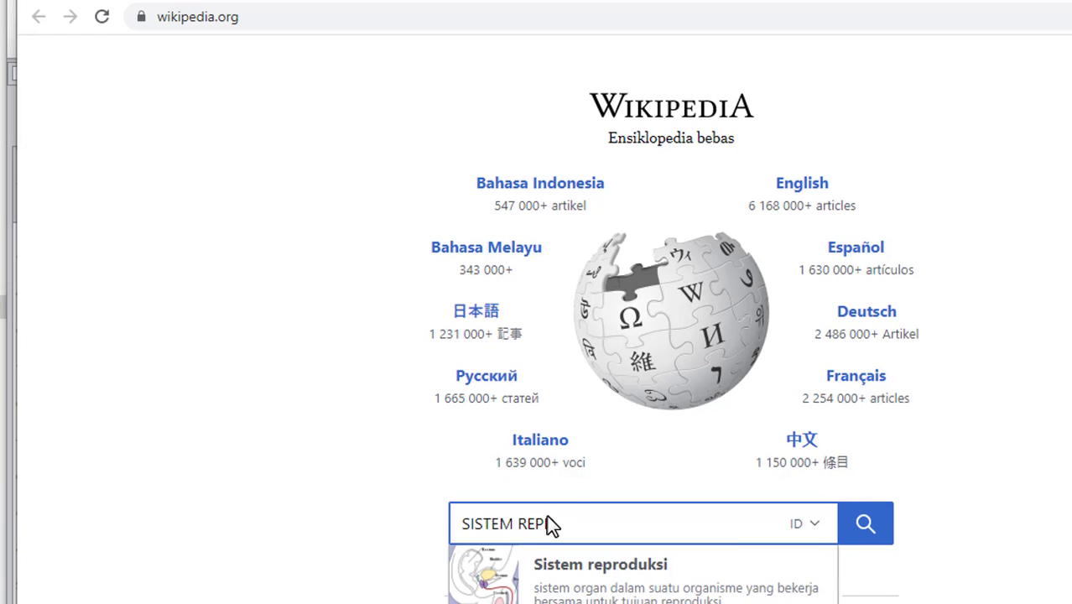
text(D)
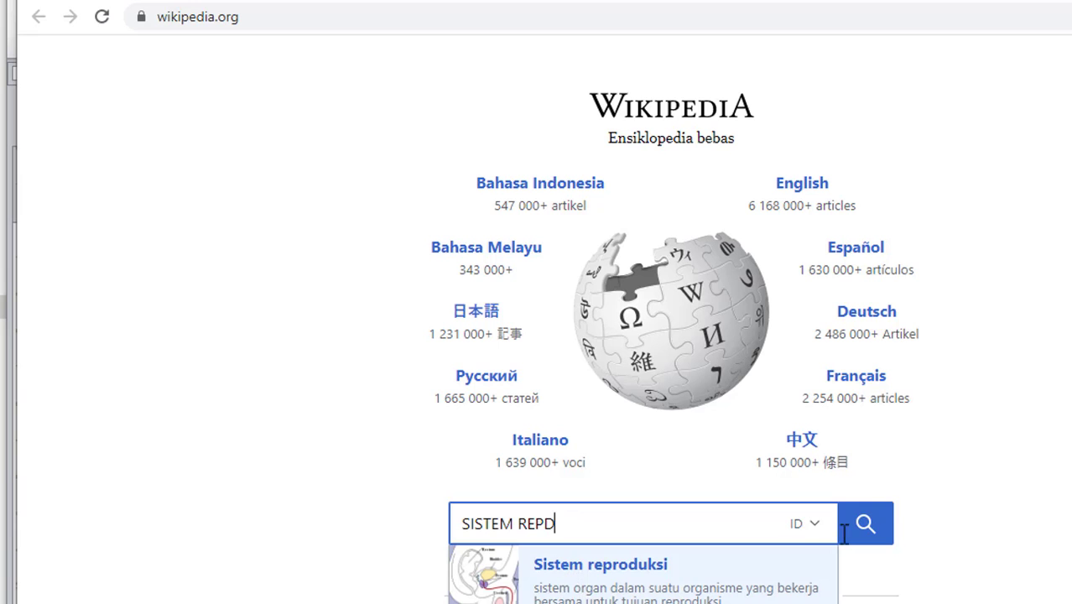
scroll(819, 447, down, 2)
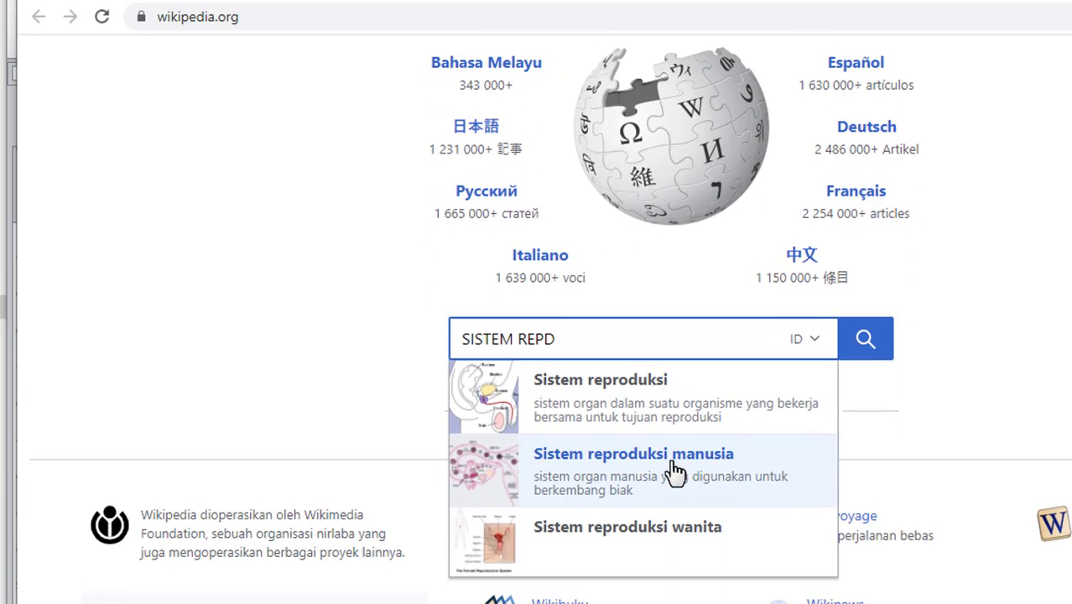
click(675, 472)
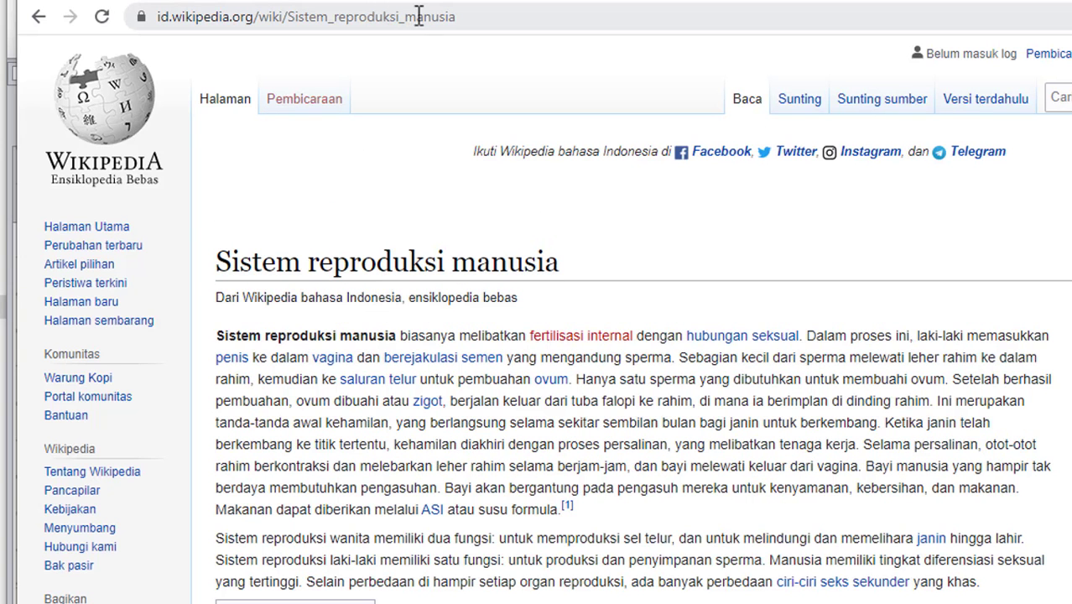
drag(462, 17, 159, 18)
key(ctrl+c)
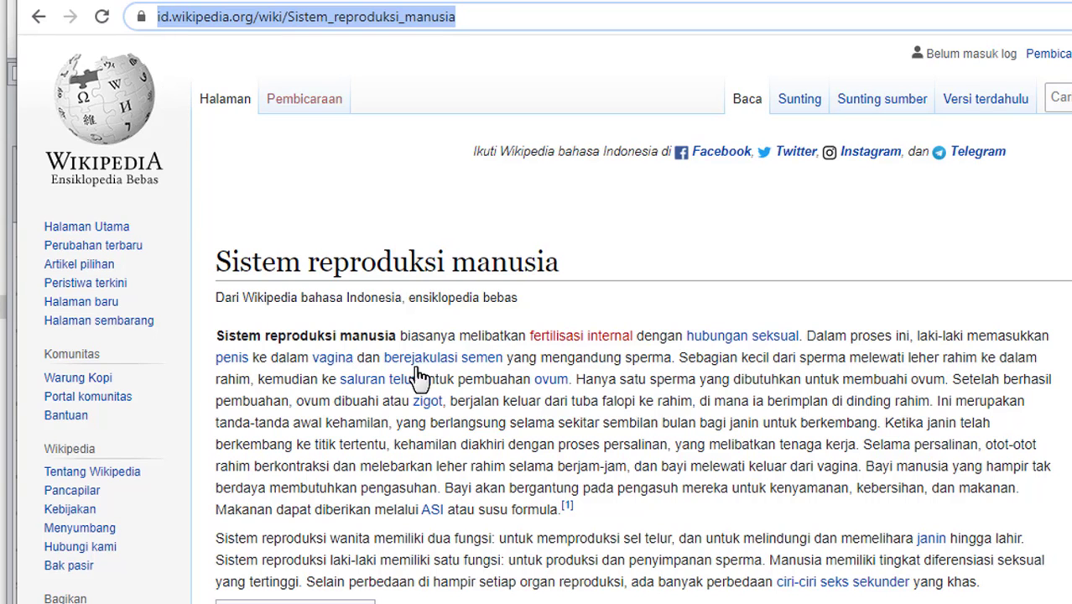
key(alt+Tab)
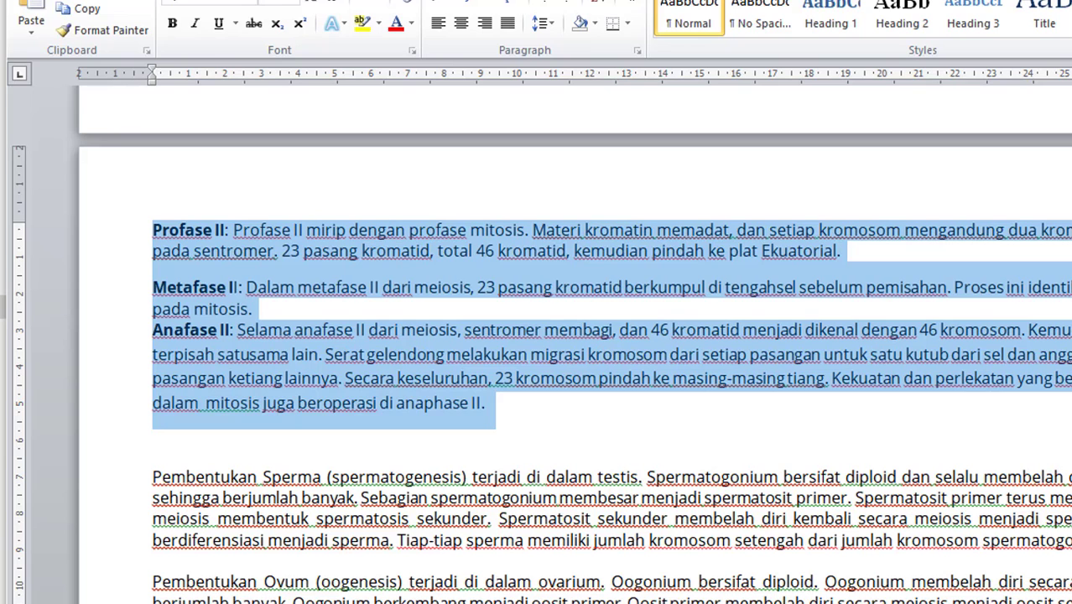
key(alt+Tab)
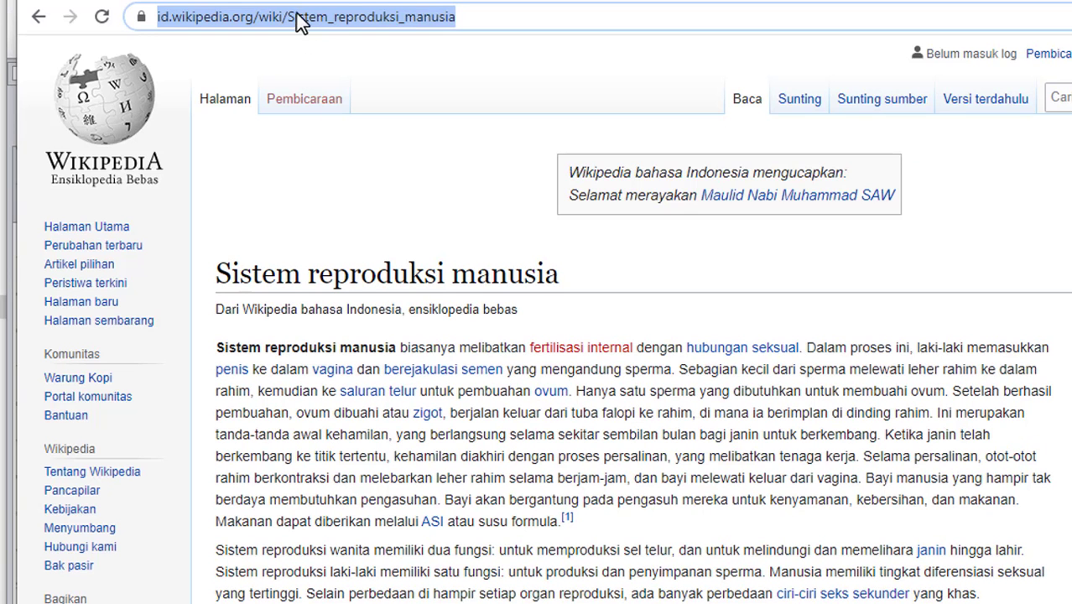
key(alt+Tab)
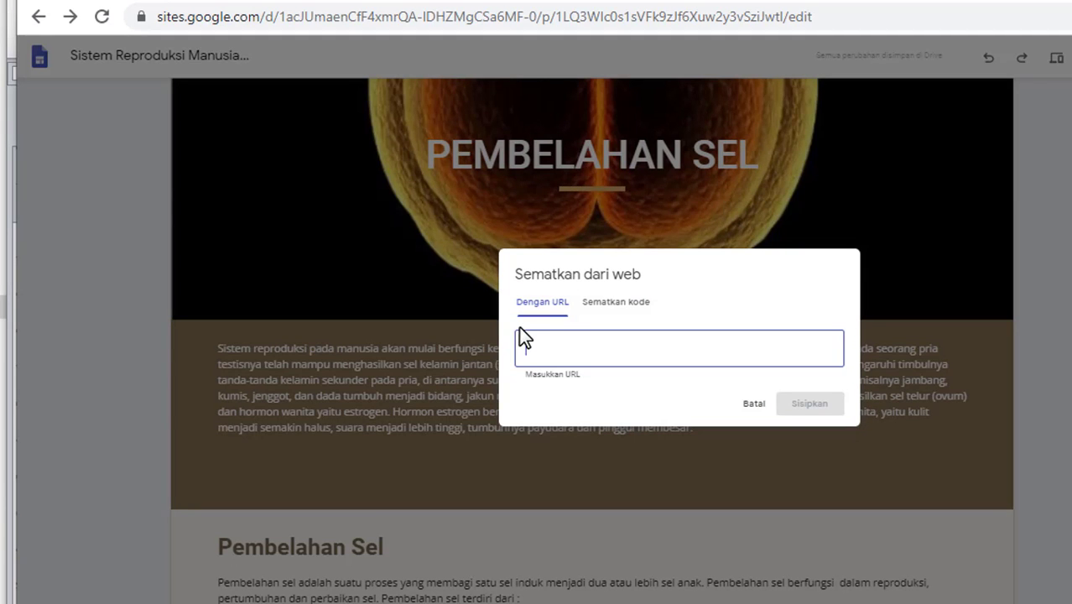
key(ctrl+v)
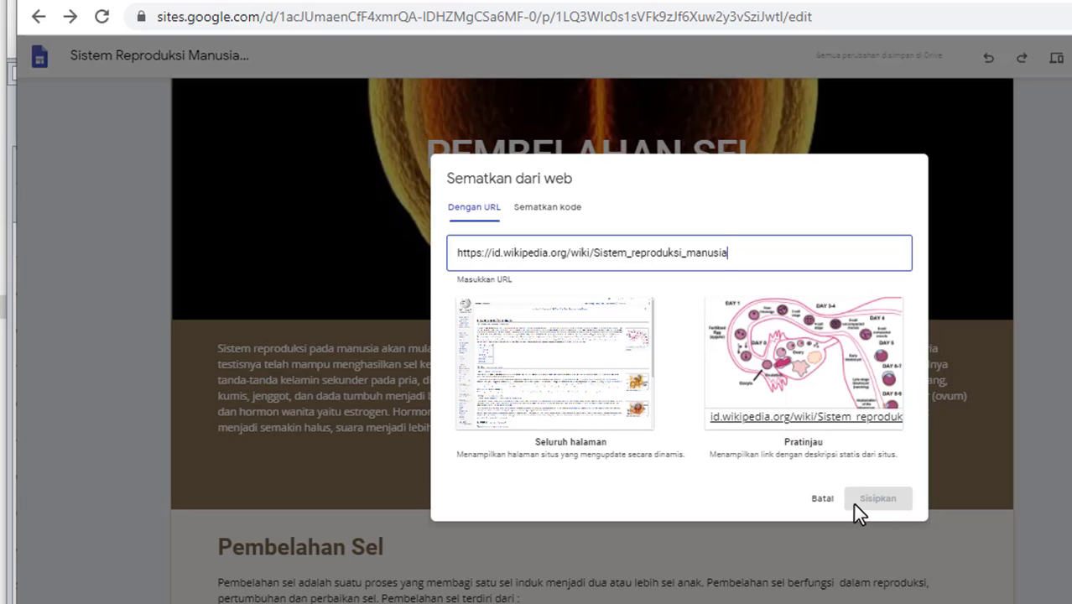
click(822, 410)
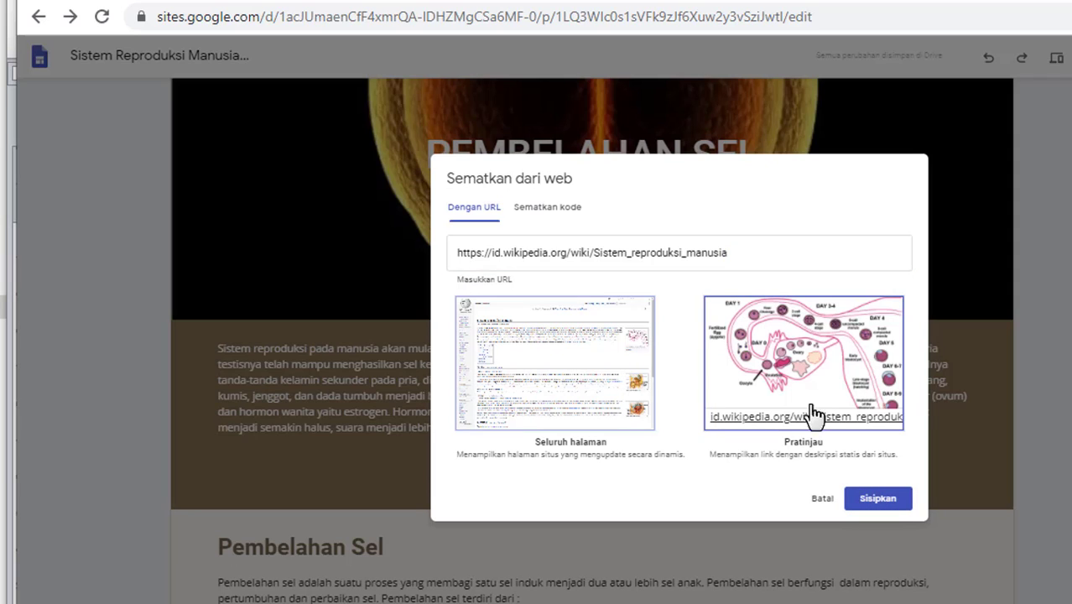
click(886, 504)
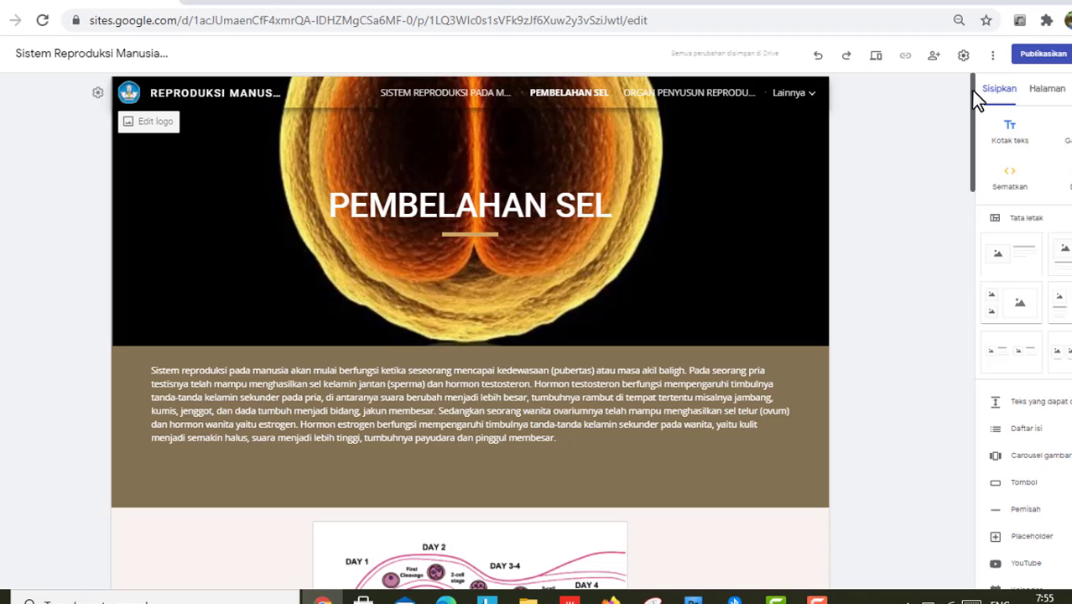
Search Google Drive from the site editor for "silabus sistem reproduksi" to find a document for the end of the page
drag(973, 105, 723, 172)
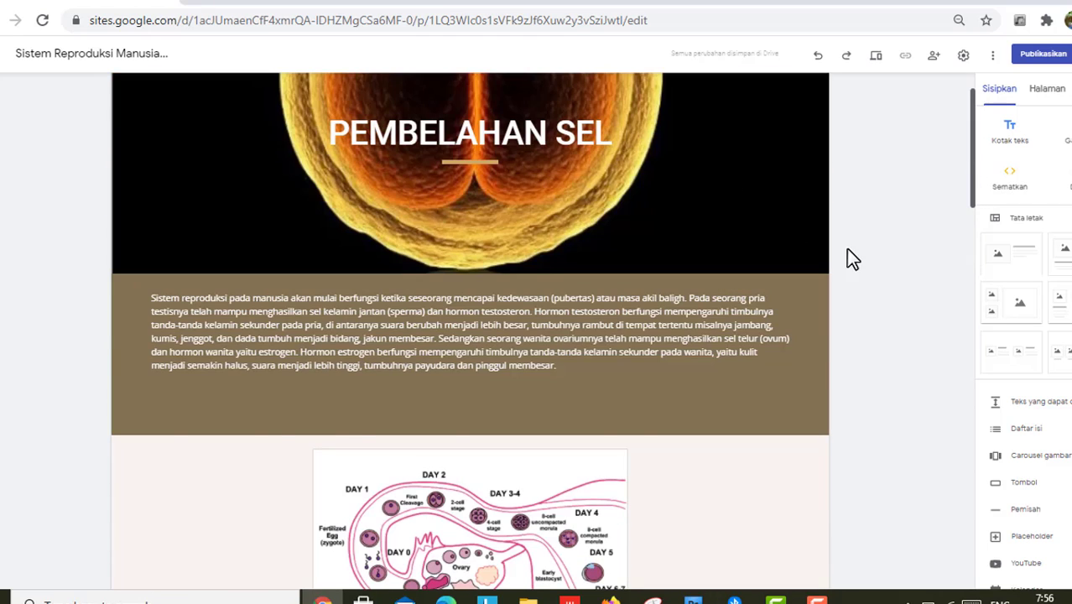
scroll(856, 264, down, 8)
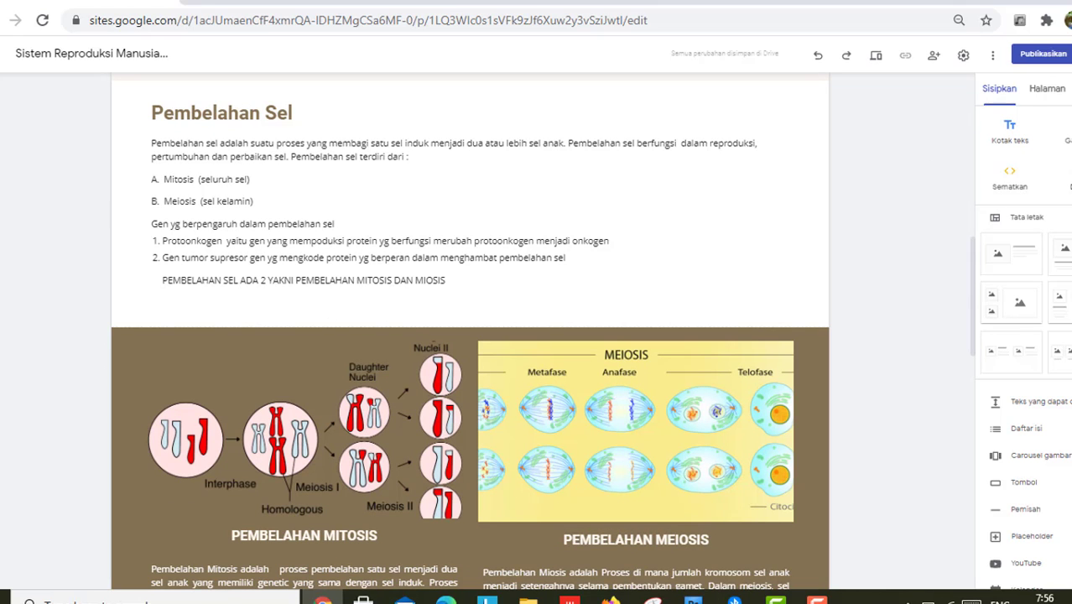
drag(971, 269, 978, 431)
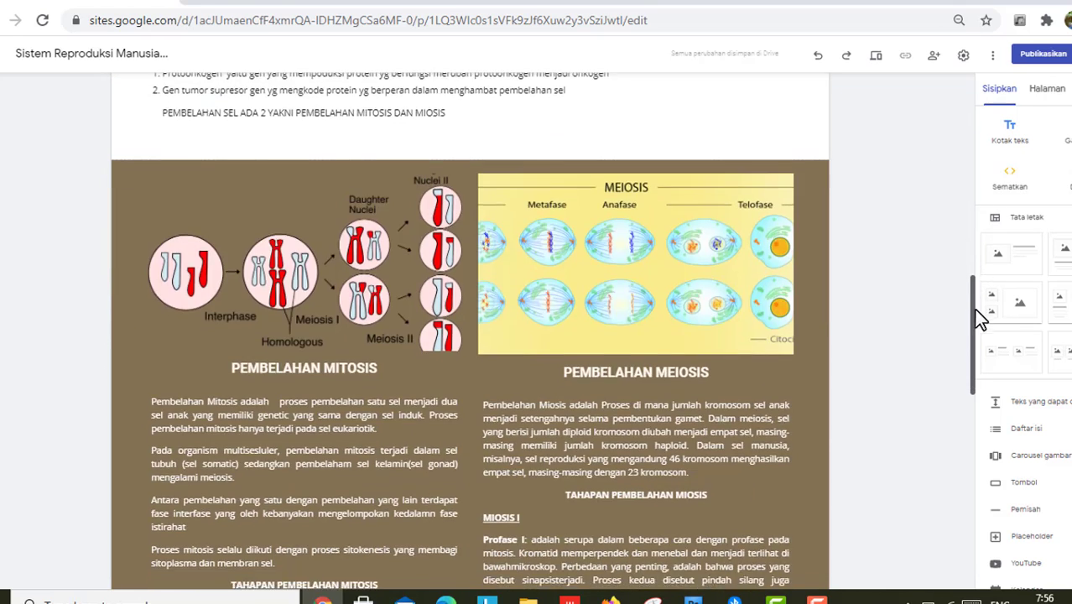
drag(910, 453, 906, 530)
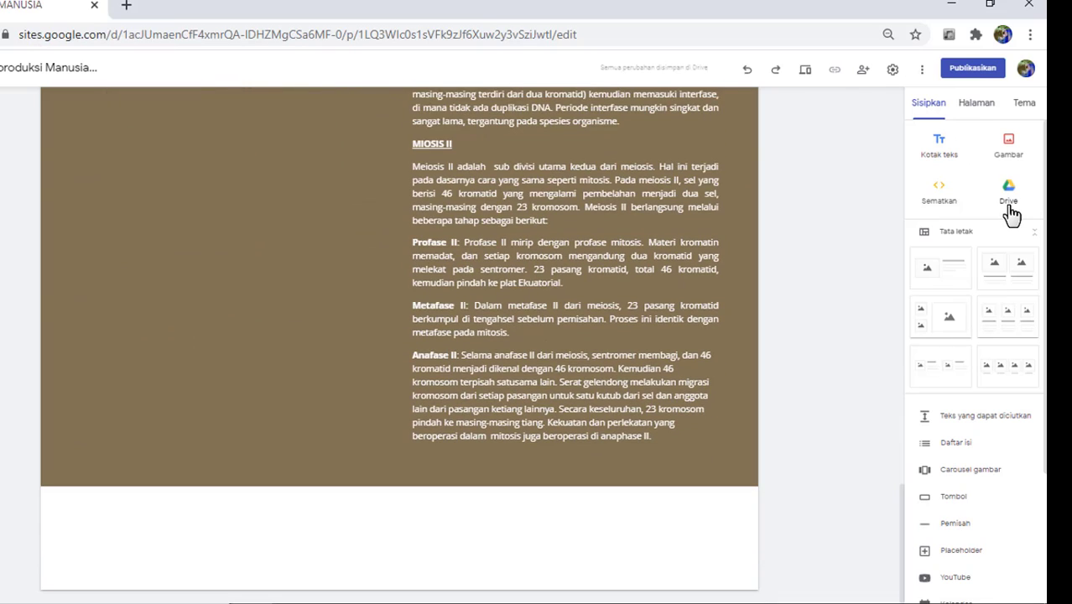
click(1009, 195)
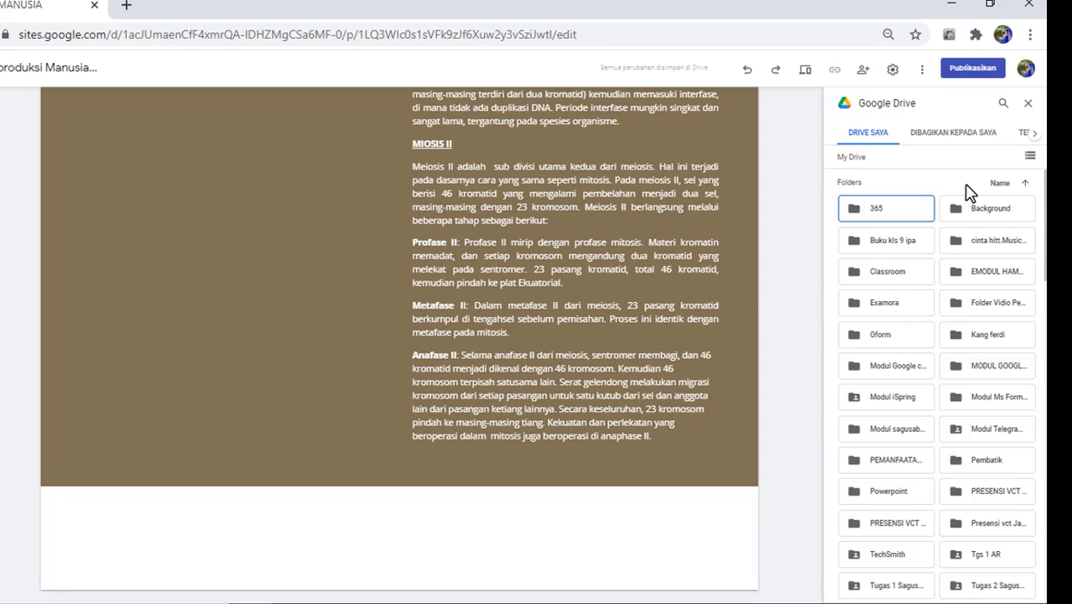
click(1002, 103)
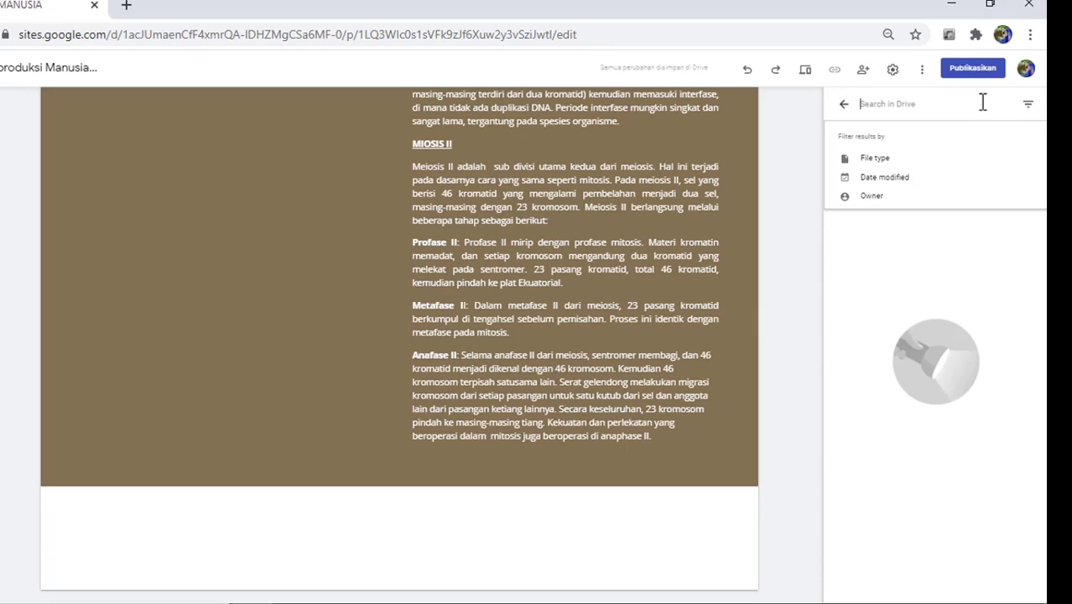
text(s)
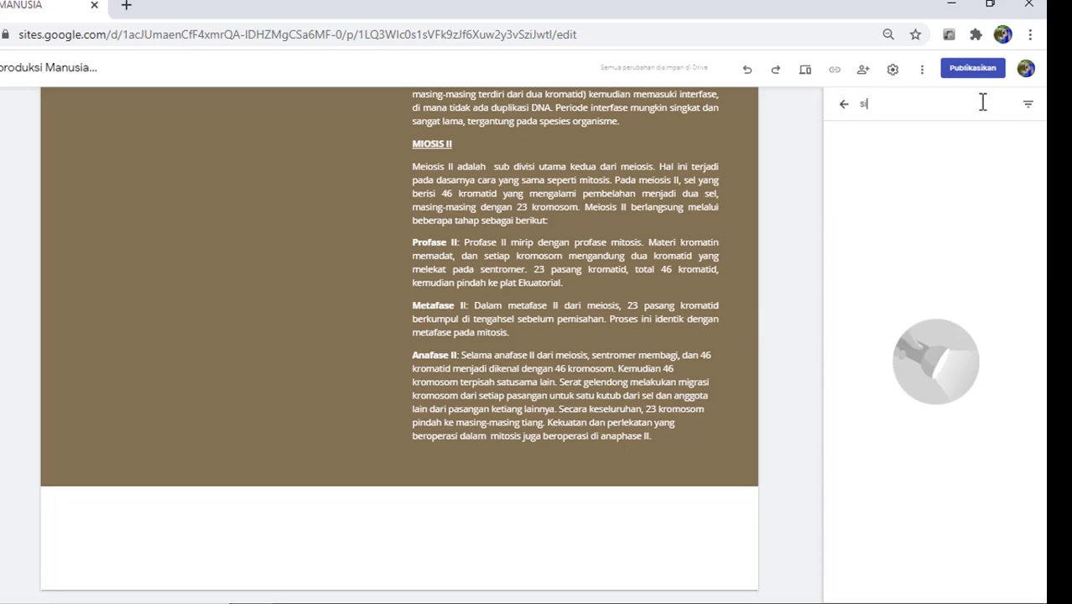
text(ilabus)
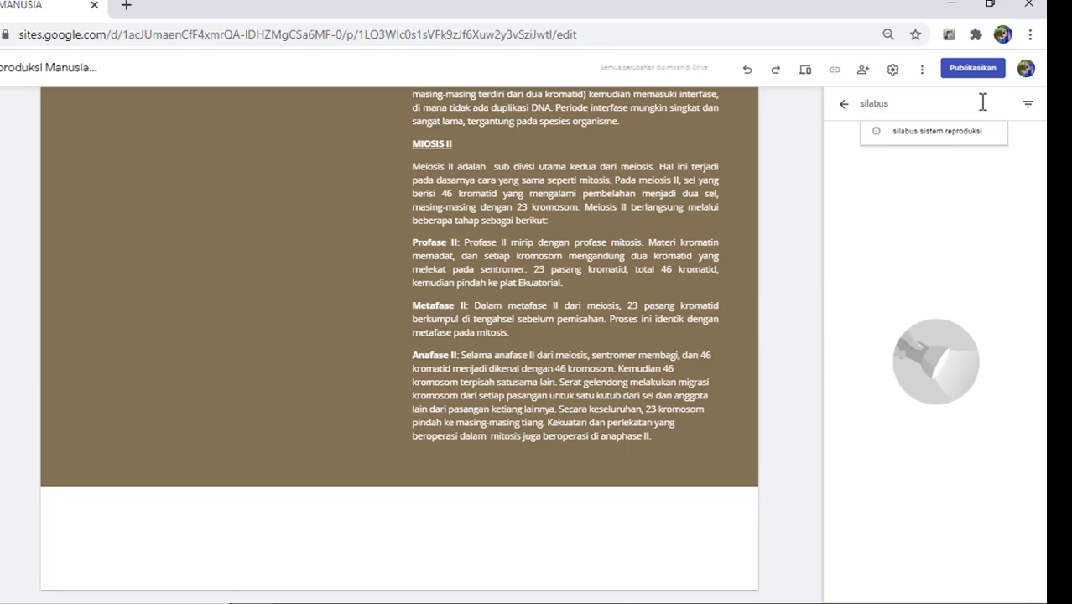
click(951, 132)
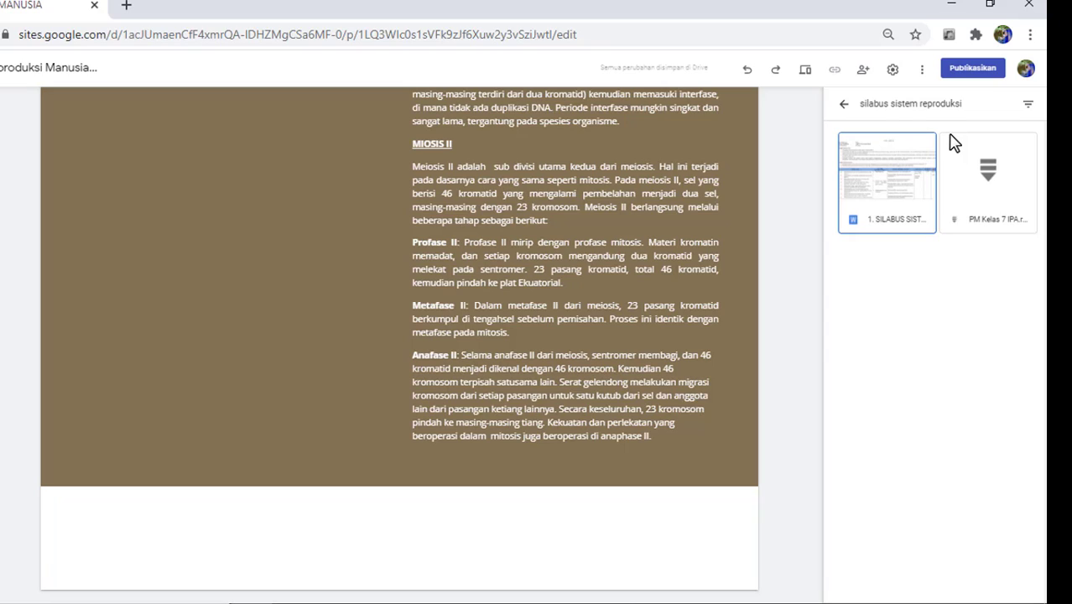
Insert the Drive document "1. SILABUS SIST..." below the Meiosis II text and enlarge its frame to the page's full width
click(894, 174)
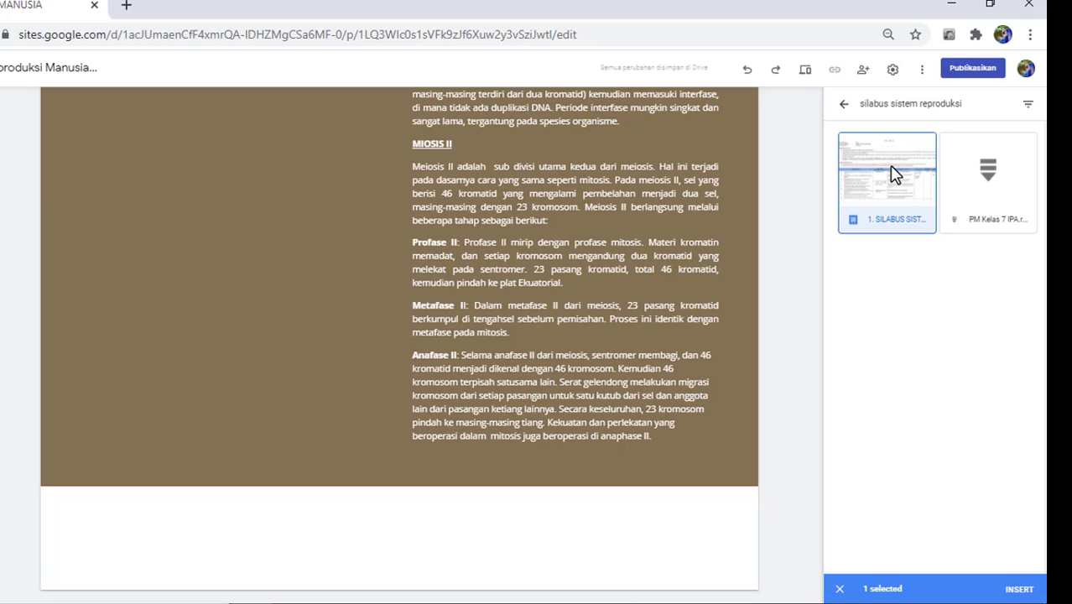
click(1027, 590)
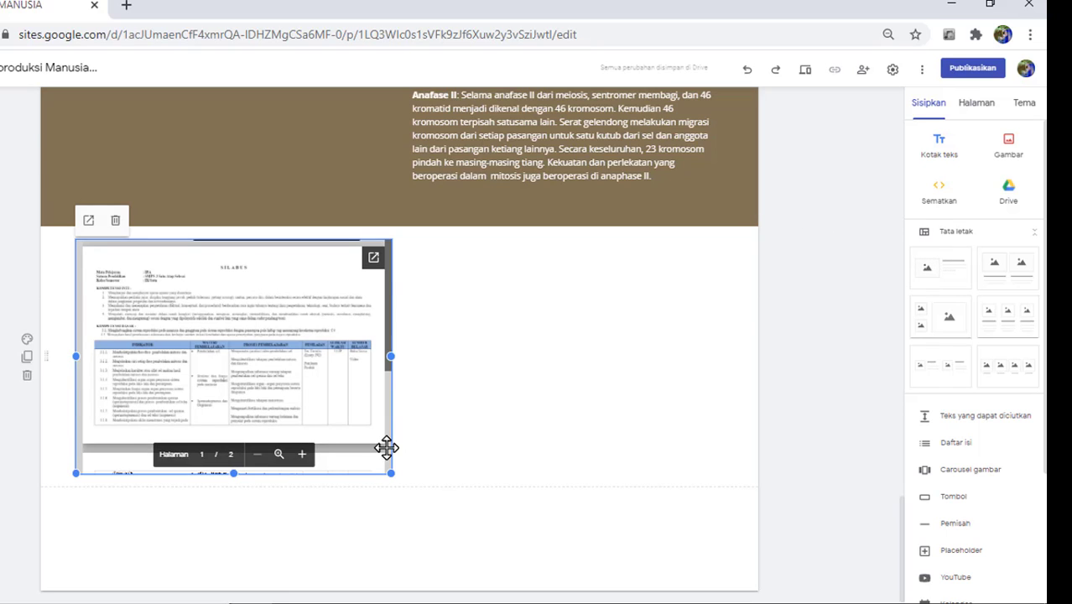
drag(388, 470, 768, 569)
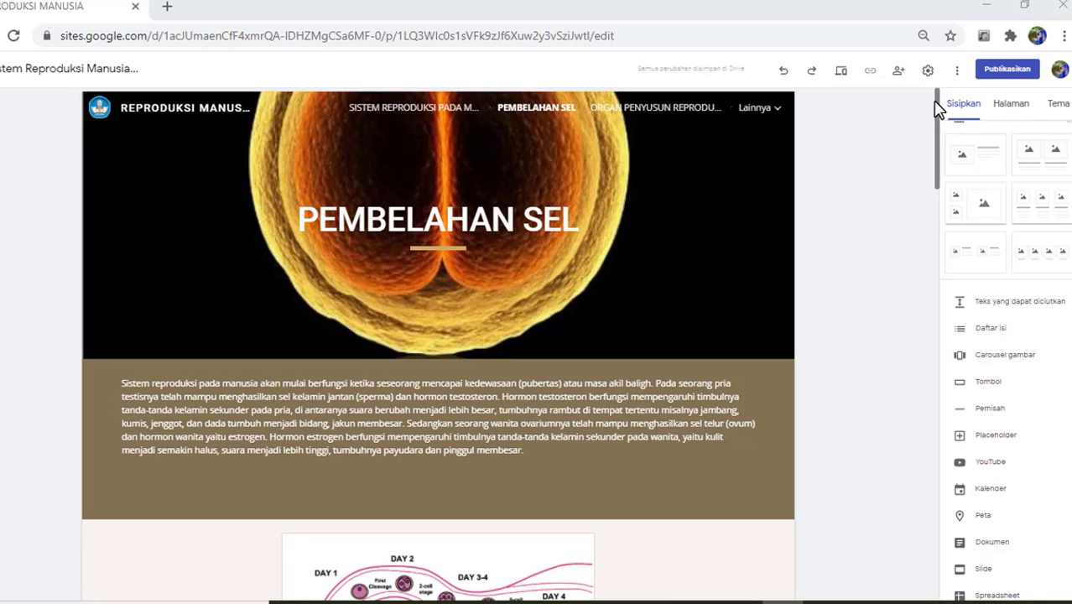
Publish the site at the web address reproduksimanusia and copy the published site link
mouse_move(937, 109)
mouse_down()
mouse_move(931, 210)
mouse_move(952, 510)
mouse_move(928, 105)
mouse_up()
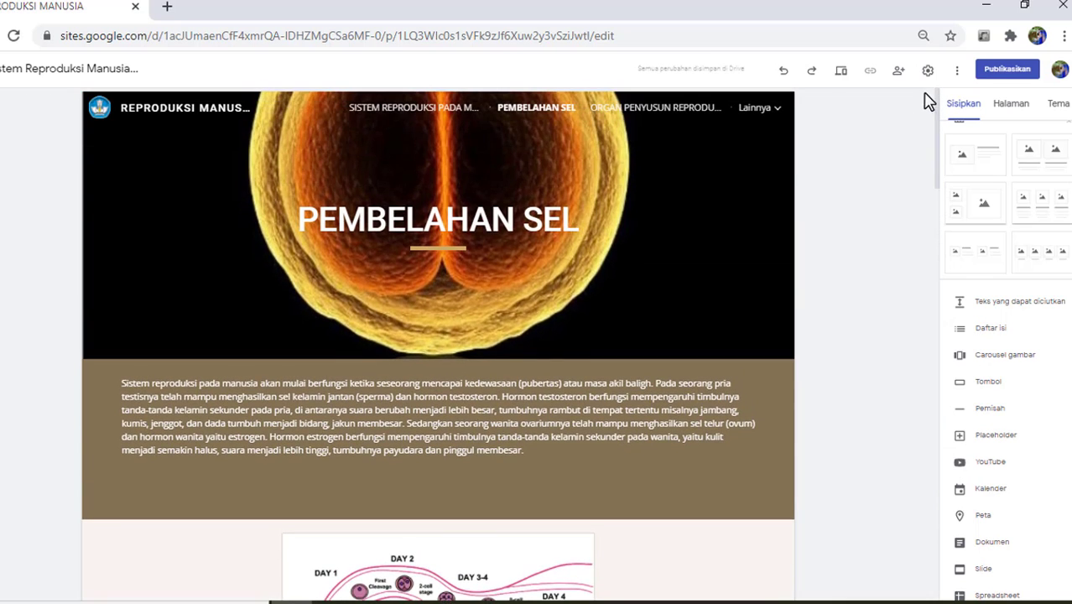
click(996, 75)
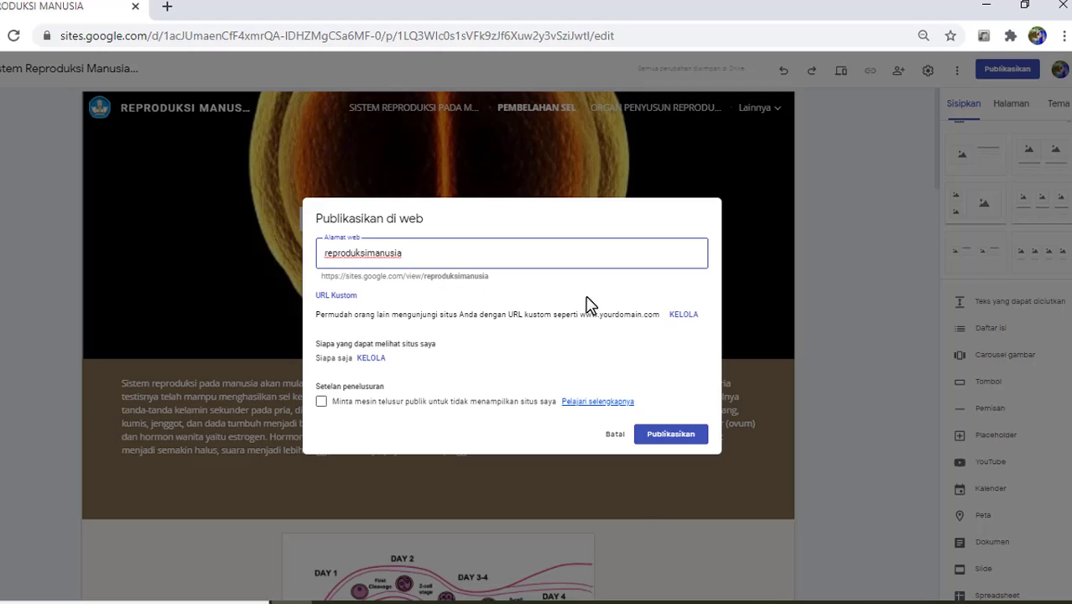
click(673, 440)
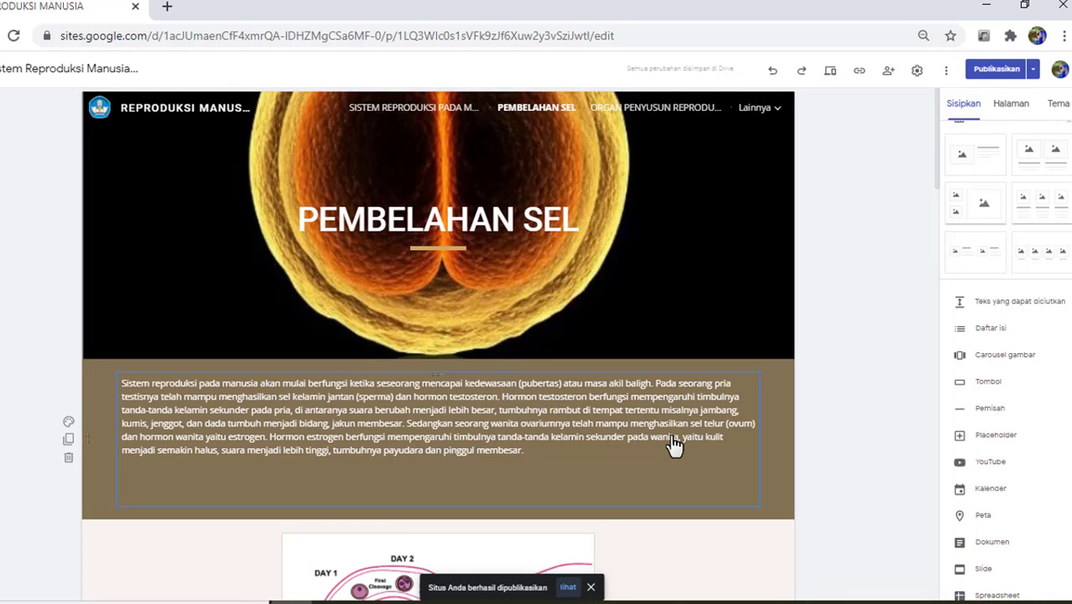
click(860, 74)
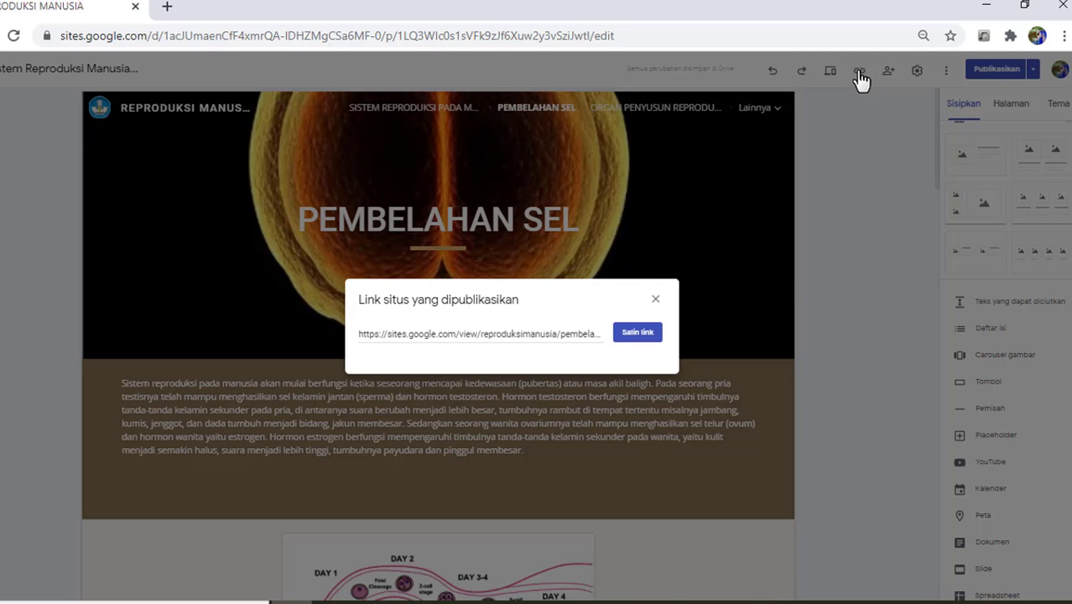
click(641, 334)
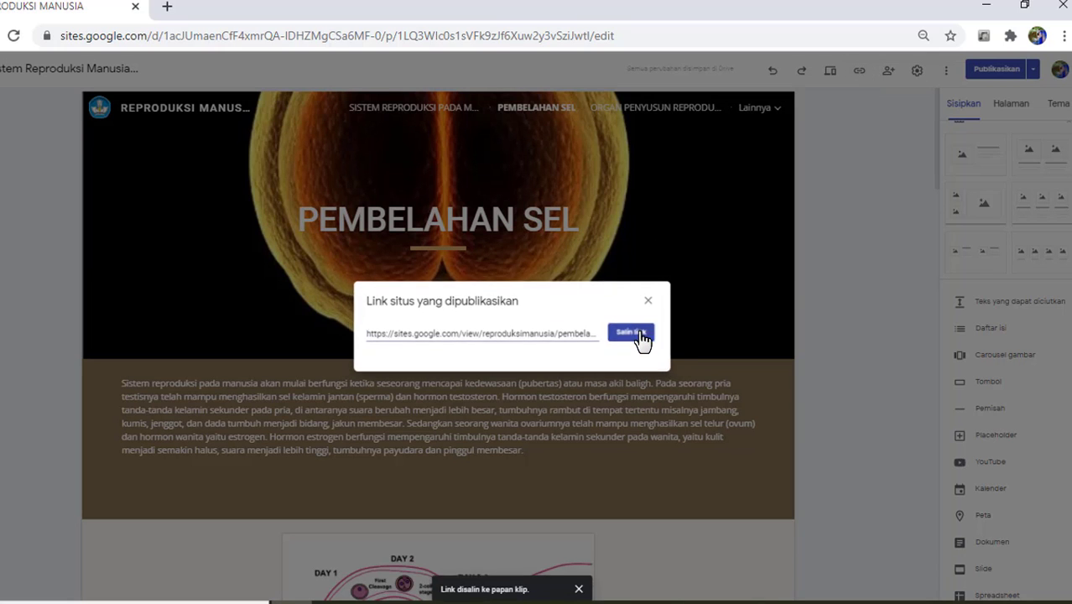